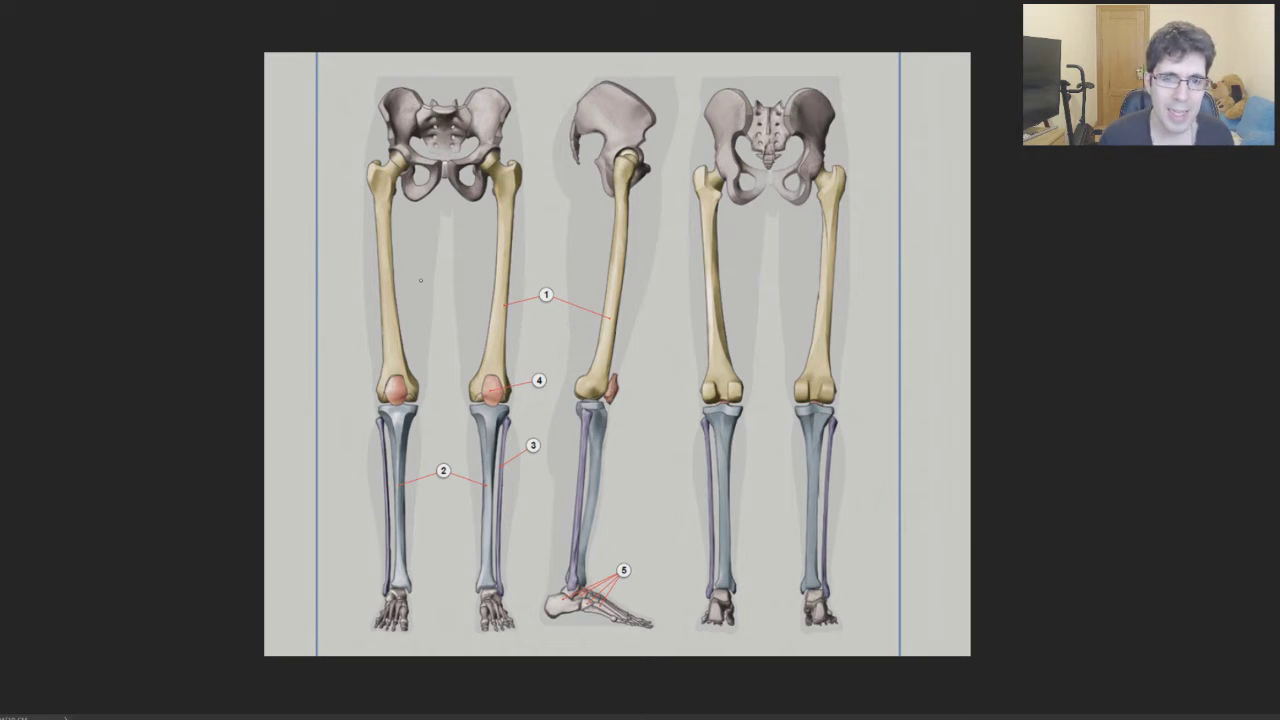
# Draw purple arrows at the right femur, side-view kneecap and shin, and erase a stray left-femur arrow
pyautogui.moveTo(898, 190)
pyautogui.mouseDown()
pyautogui.moveTo(846, 251)
pyautogui.moveTo(854, 260)
pyautogui.mouseUp()
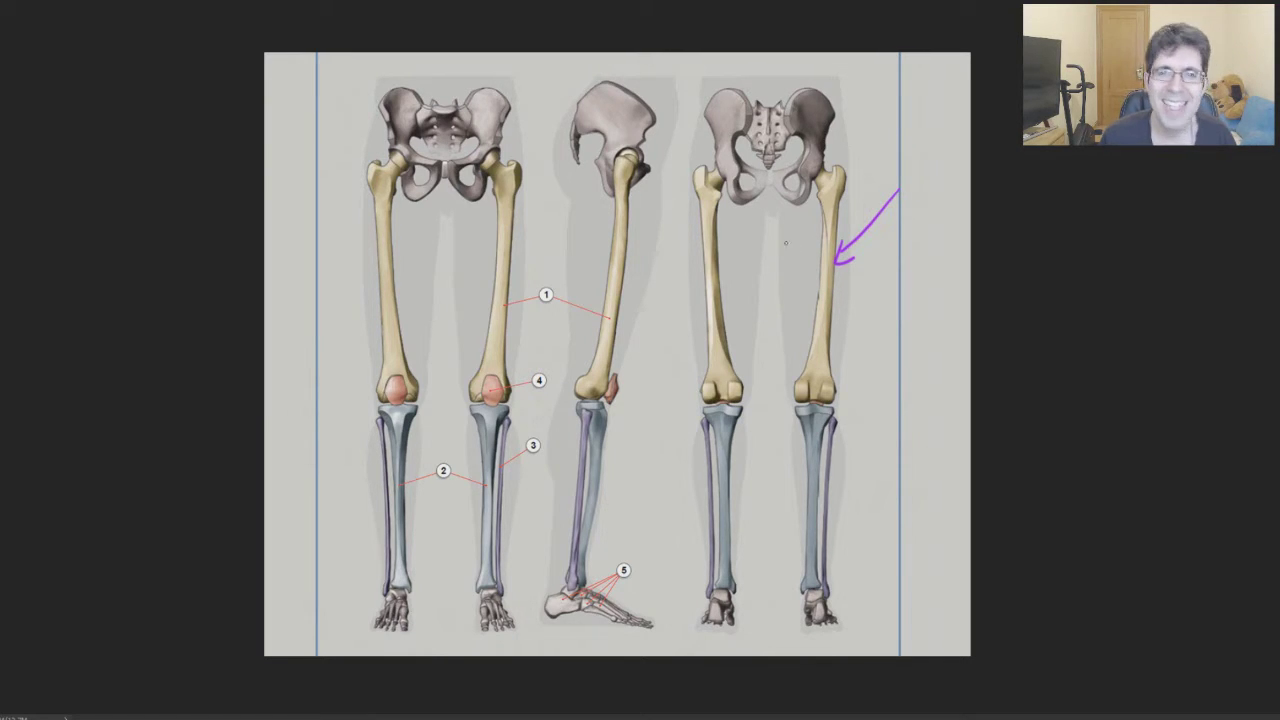
pyautogui.moveTo(664, 332)
pyautogui.mouseDown()
pyautogui.moveTo(621, 390)
pyautogui.moveTo(638, 386)
pyautogui.mouseUp()
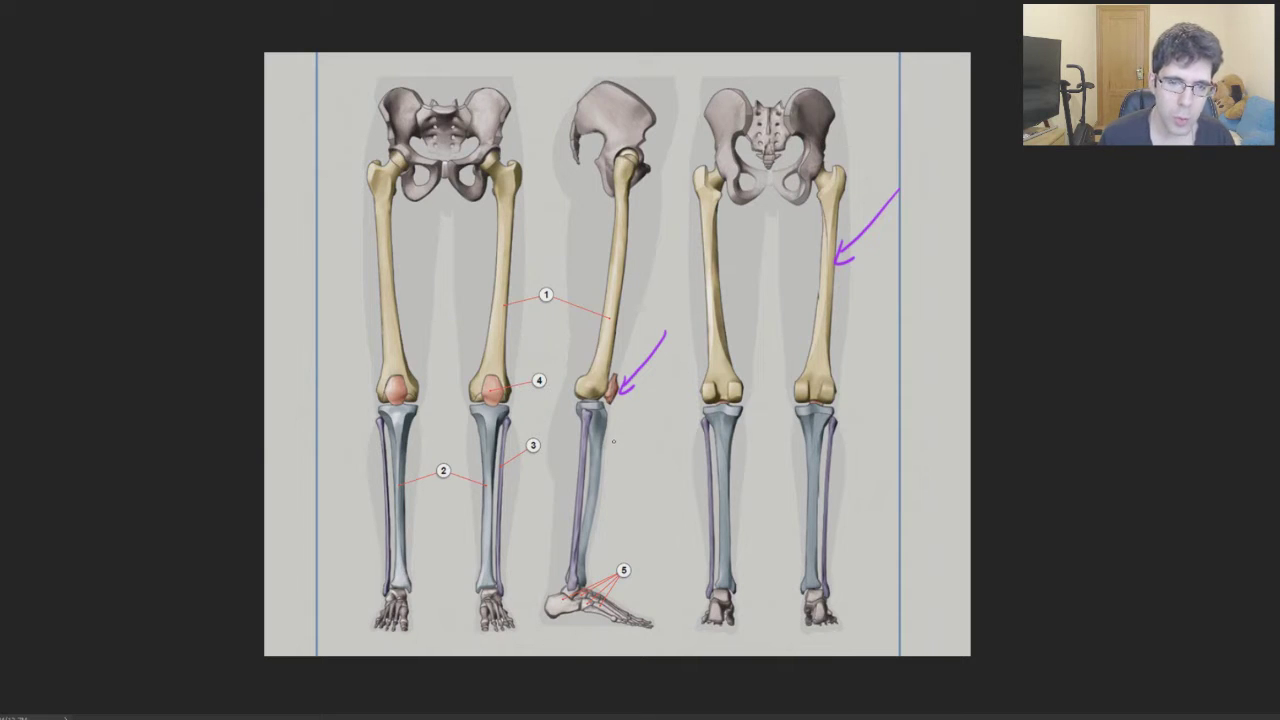
pyautogui.moveTo(660, 396)
pyautogui.mouseDown()
pyautogui.moveTo(616, 446)
pyautogui.moveTo(632, 444)
pyautogui.mouseUp()
pyautogui.moveTo(545, 393)
pyautogui.mouseDown()
pyautogui.moveTo(567, 456)
pyautogui.moveTo(570, 446)
pyautogui.mouseUp()
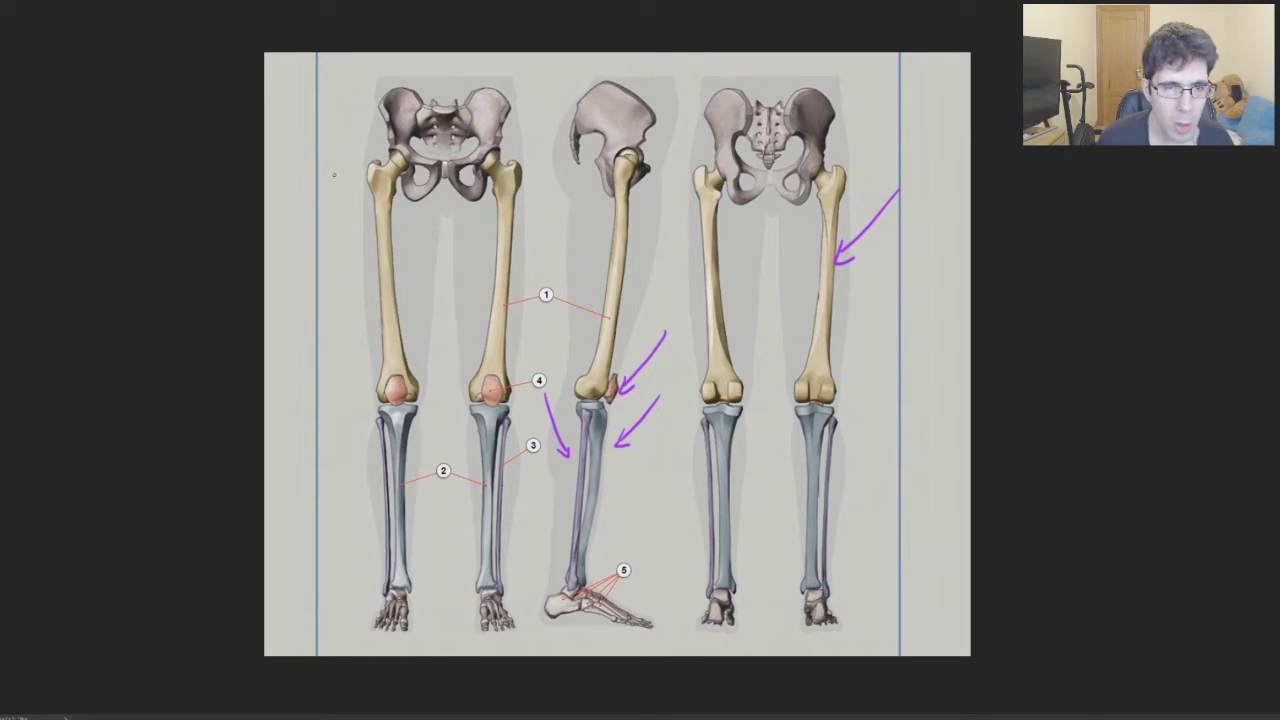
pyautogui.moveTo(322, 199); pyautogui.dragTo(372, 227)
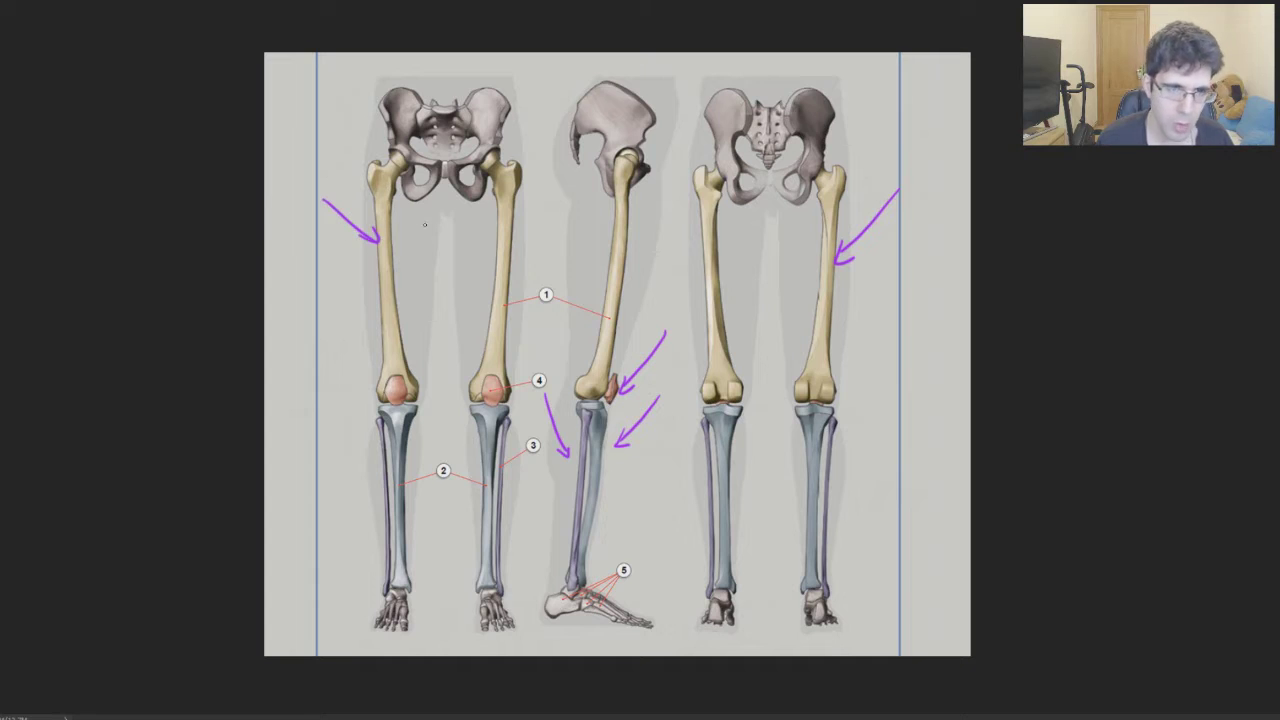
pyautogui.click(372, 240)
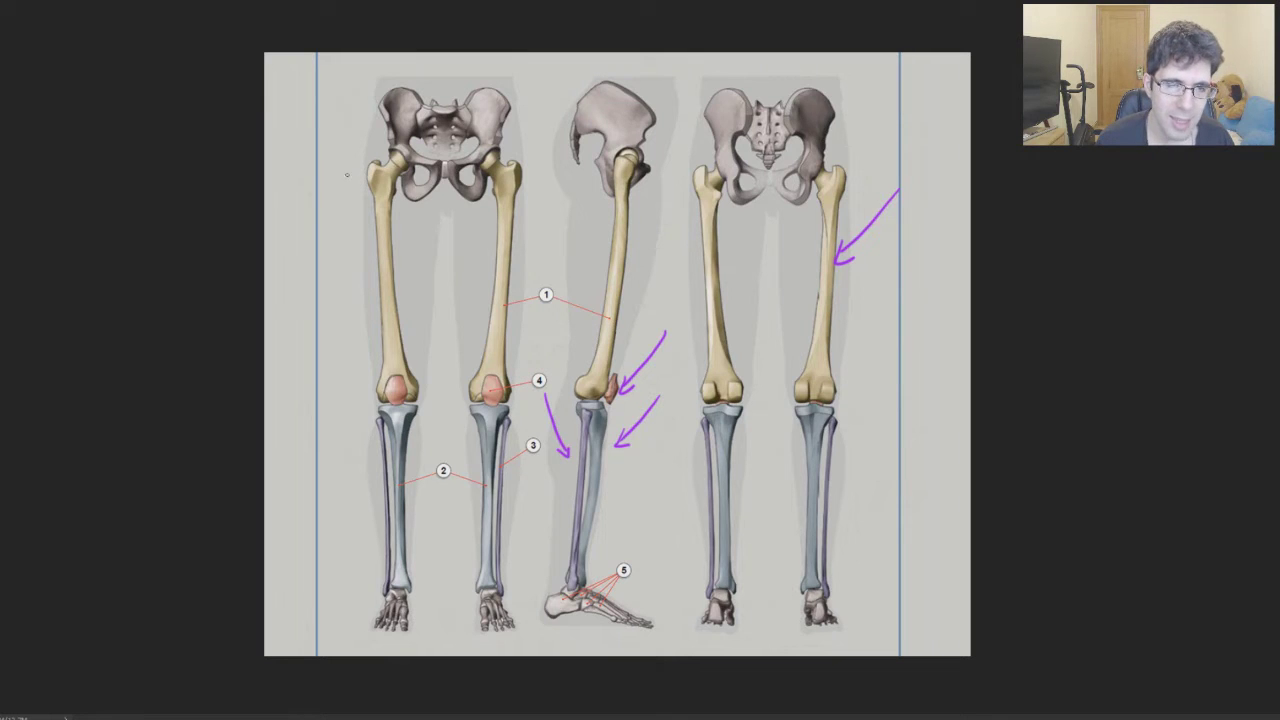
# Sketch arrows down the left leg to the knee and tibia, then undo them
pyautogui.moveTo(384, 147); pyautogui.dragTo(410, 400)
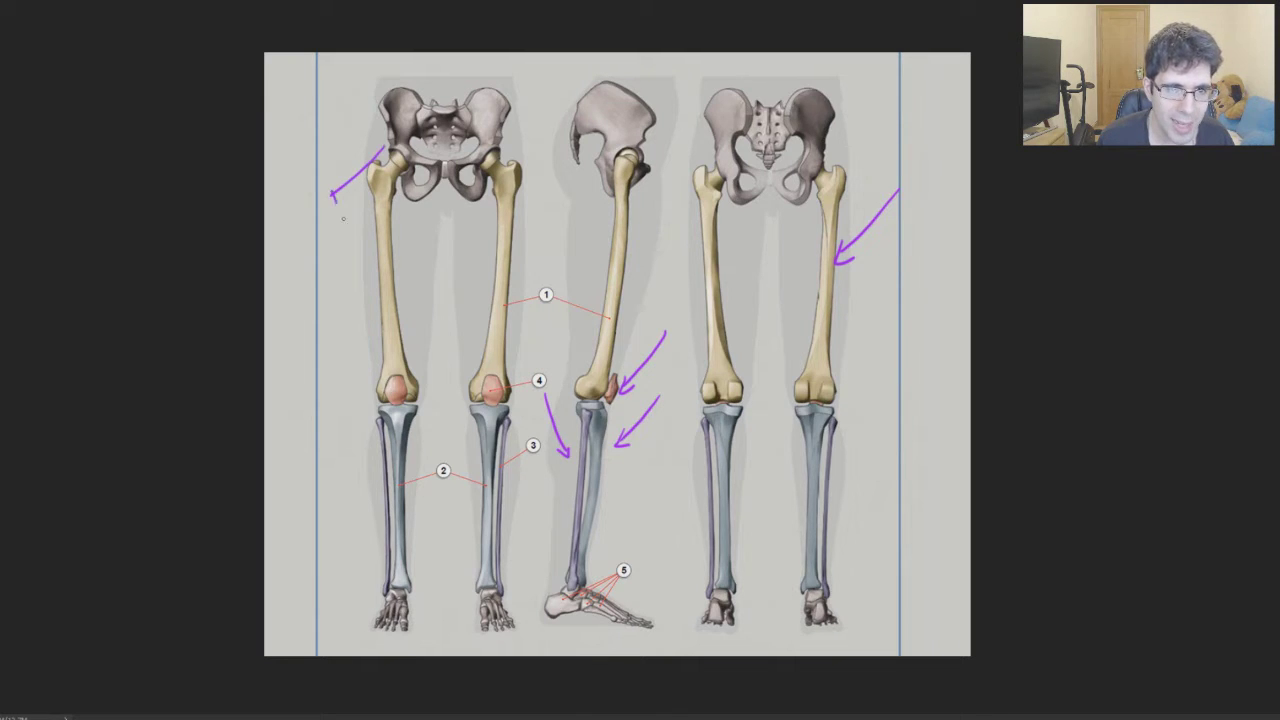
pyautogui.moveTo(316, 248); pyautogui.dragTo(368, 350)
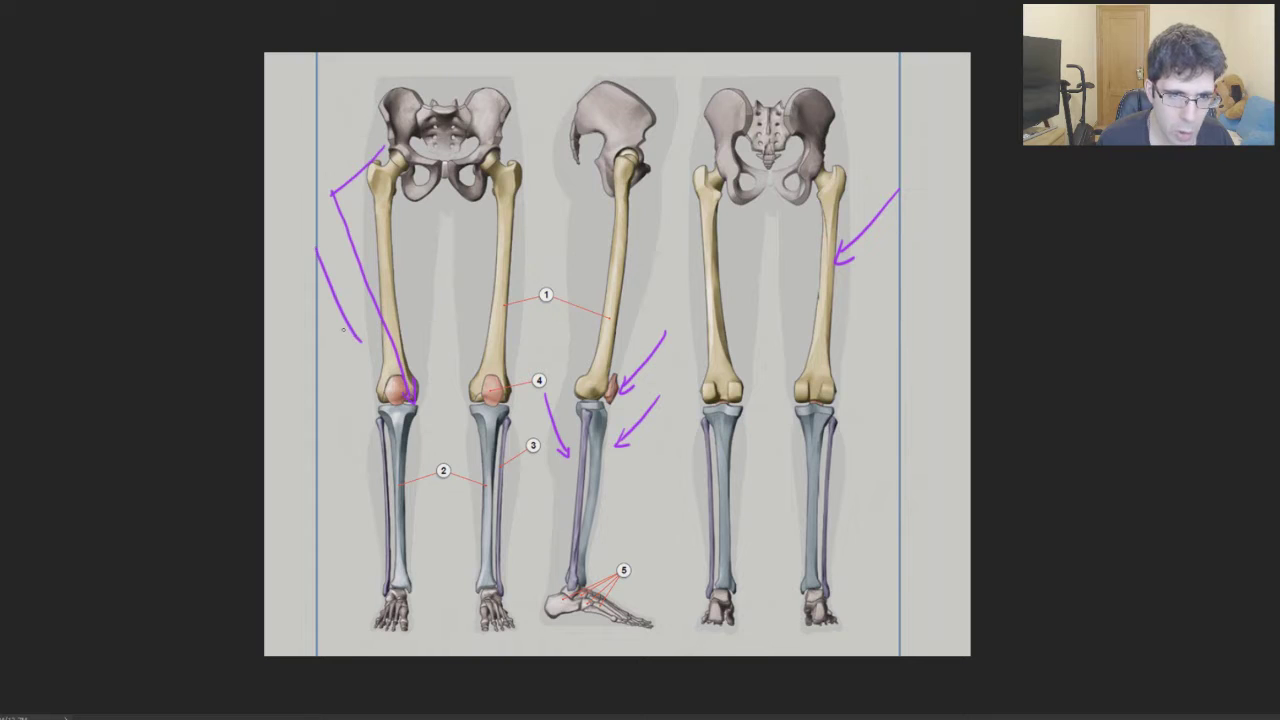
pyautogui.moveTo(397, 408); pyautogui.dragTo(411, 548)
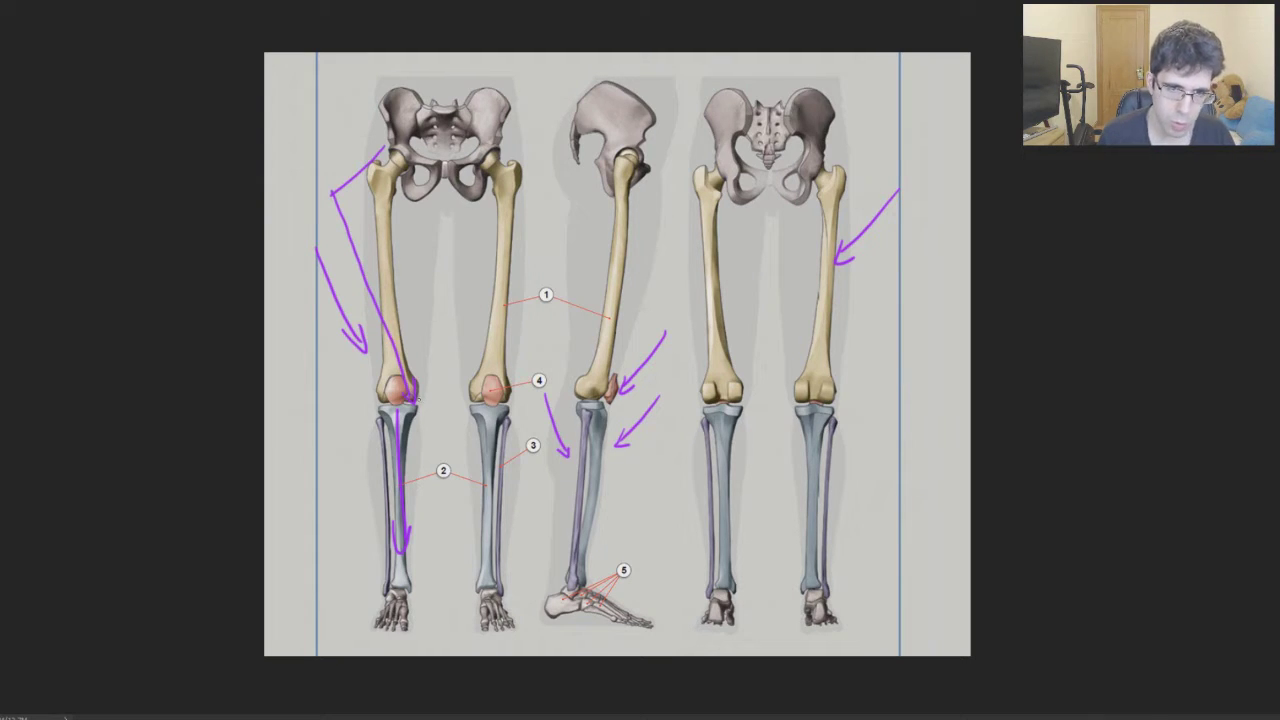
pyautogui.hotkey('ctrl', 'z')
pyautogui.hotkey('ctrl', 'z')
pyautogui.hotkey('ctrl', 'z')
pyautogui.hotkey('ctrl', 'z')
pyautogui.hotkey('ctrl', 'z')
pyautogui.hotkey('ctrl', 'z')
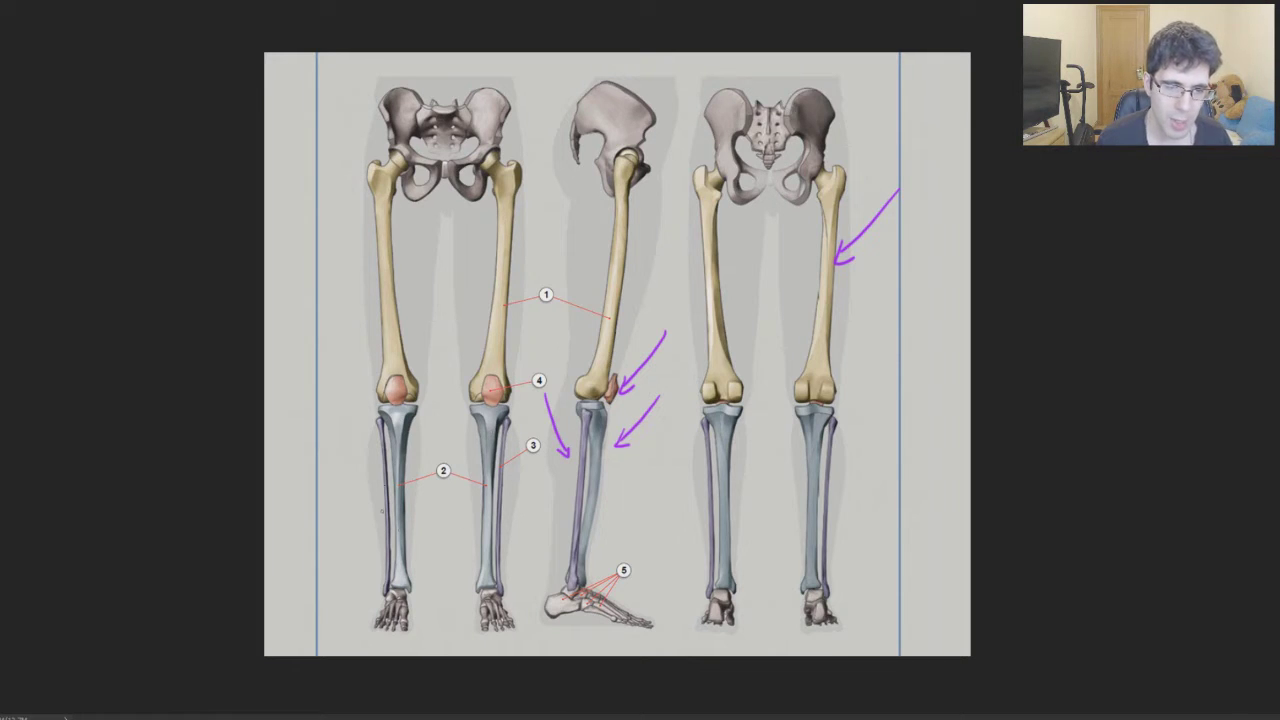
# Mark the left ankle, undo that mark, and show the Layers panel
pyautogui.moveTo(380, 600)
pyautogui.mouseDown()
pyautogui.moveTo(410, 582)
pyautogui.moveTo(376, 600)
pyautogui.mouseUp()
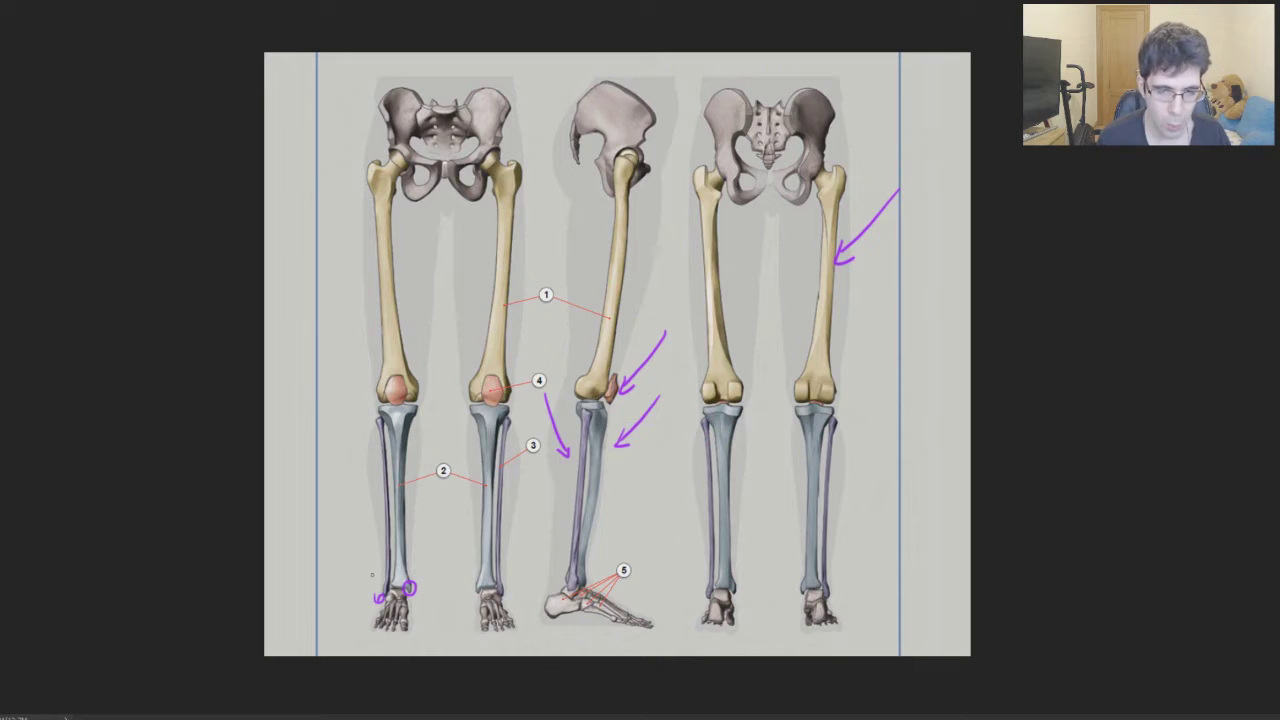
pyautogui.hotkey('ctrl', 'z')
pyautogui.hotkey('ctrl', 'z')
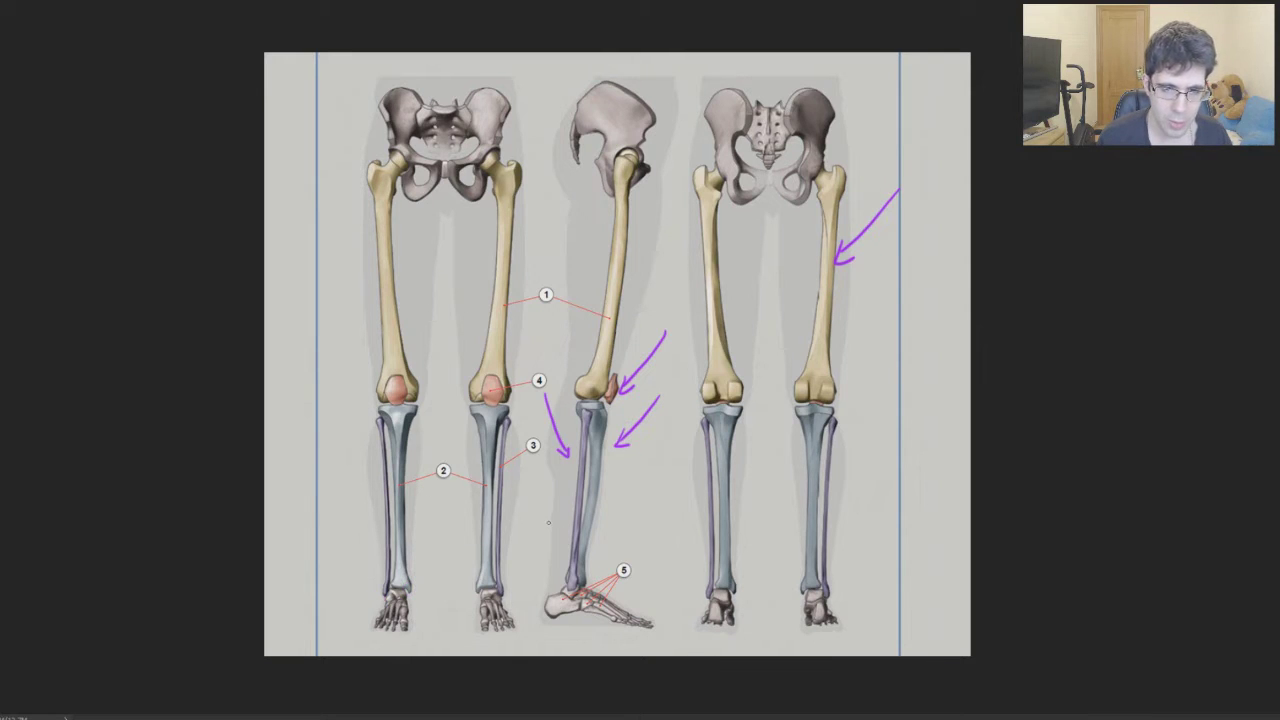
pyautogui.press('Tab')
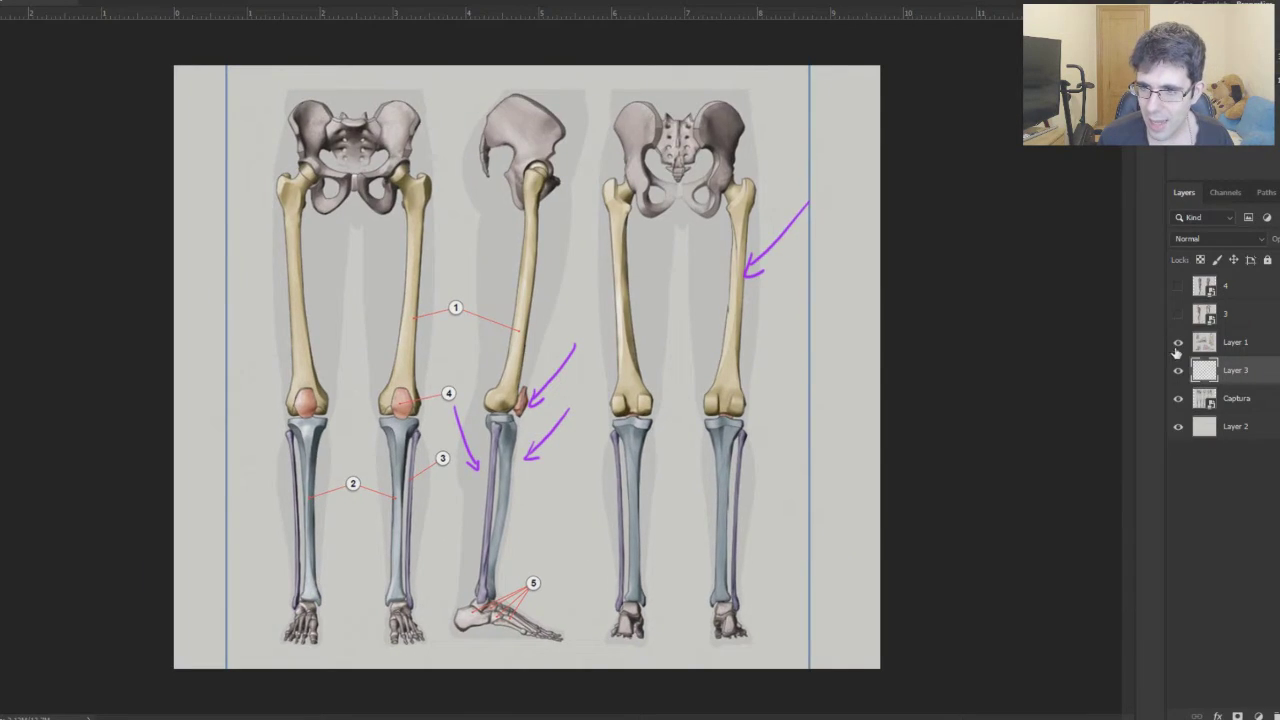
# Hide the leg-bones layer to reveal the foot-bones page, then hide the interface panels
pyautogui.click(1177, 342)
pyautogui.press('Tab')
pyautogui.press('Tab')
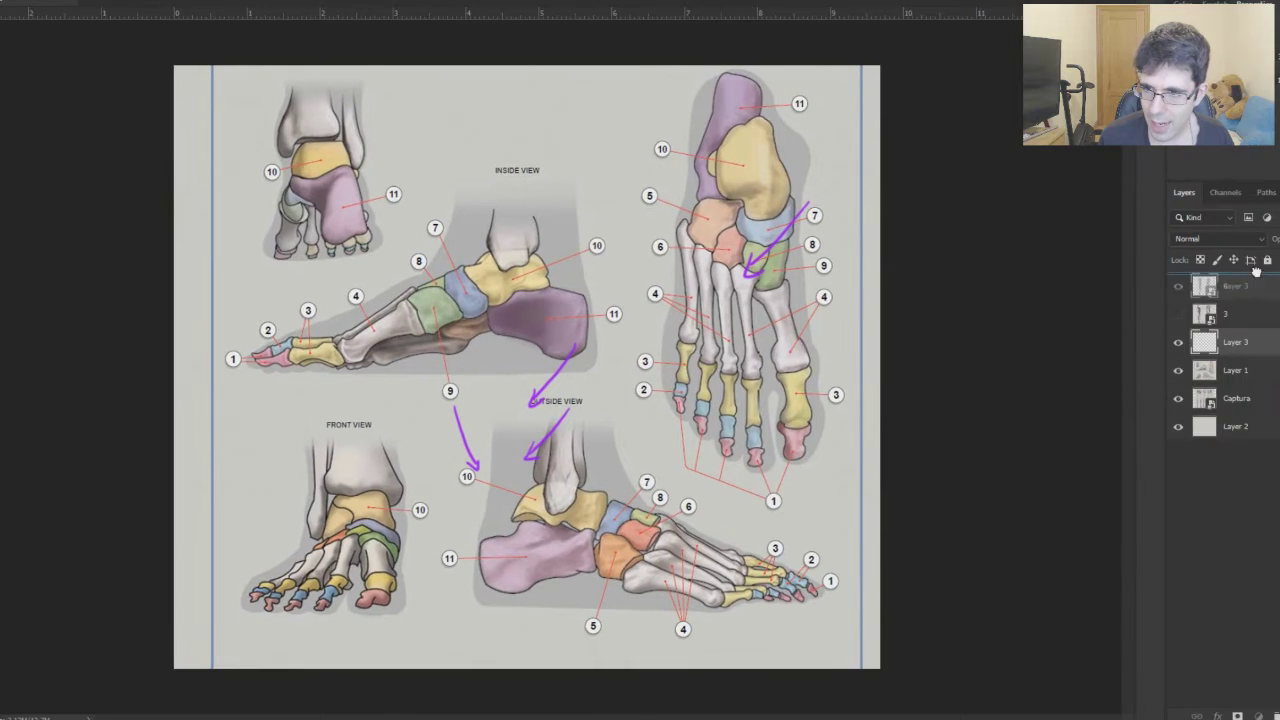
pyautogui.press('Tab')
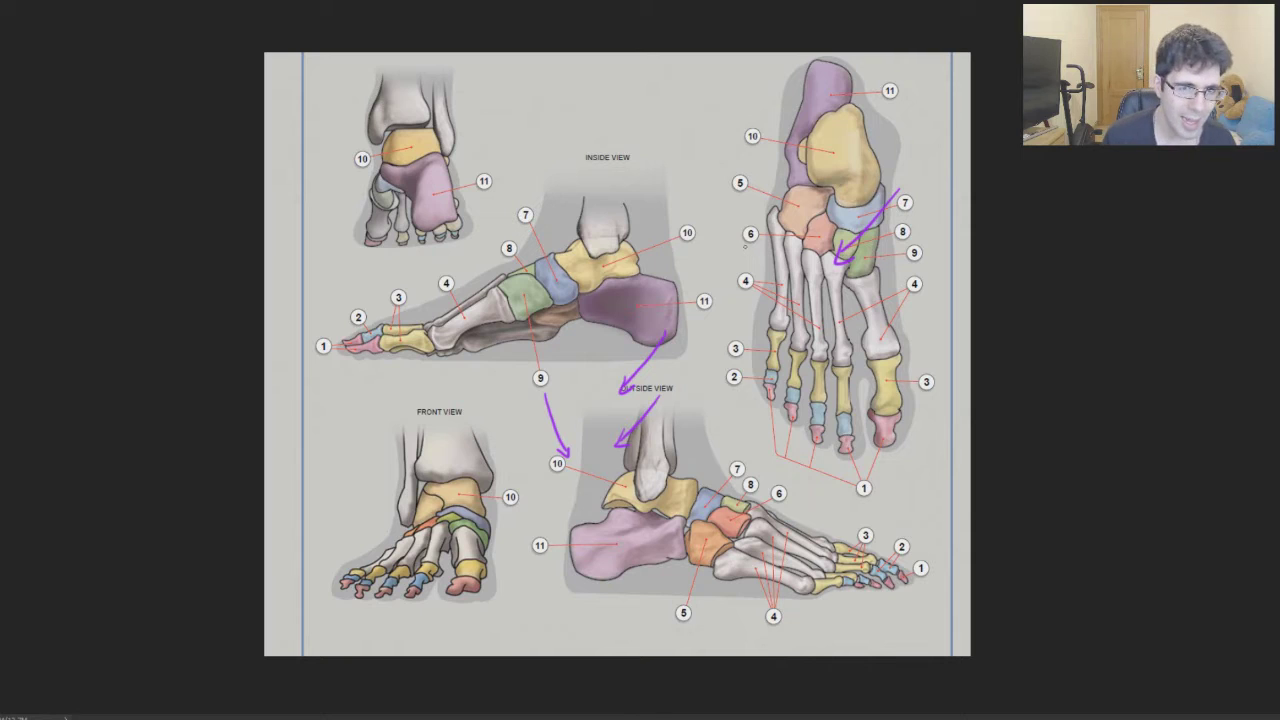
# Loop and zigzag-hatch the top-view foot's rear, and sketch a vertically hatched cylinder above INSIDE VIEW
pyautogui.moveTo(830, 72)
pyautogui.mouseDown()
pyautogui.moveTo(910, 168)
pyautogui.moveTo(810, 74)
pyautogui.mouseUp()
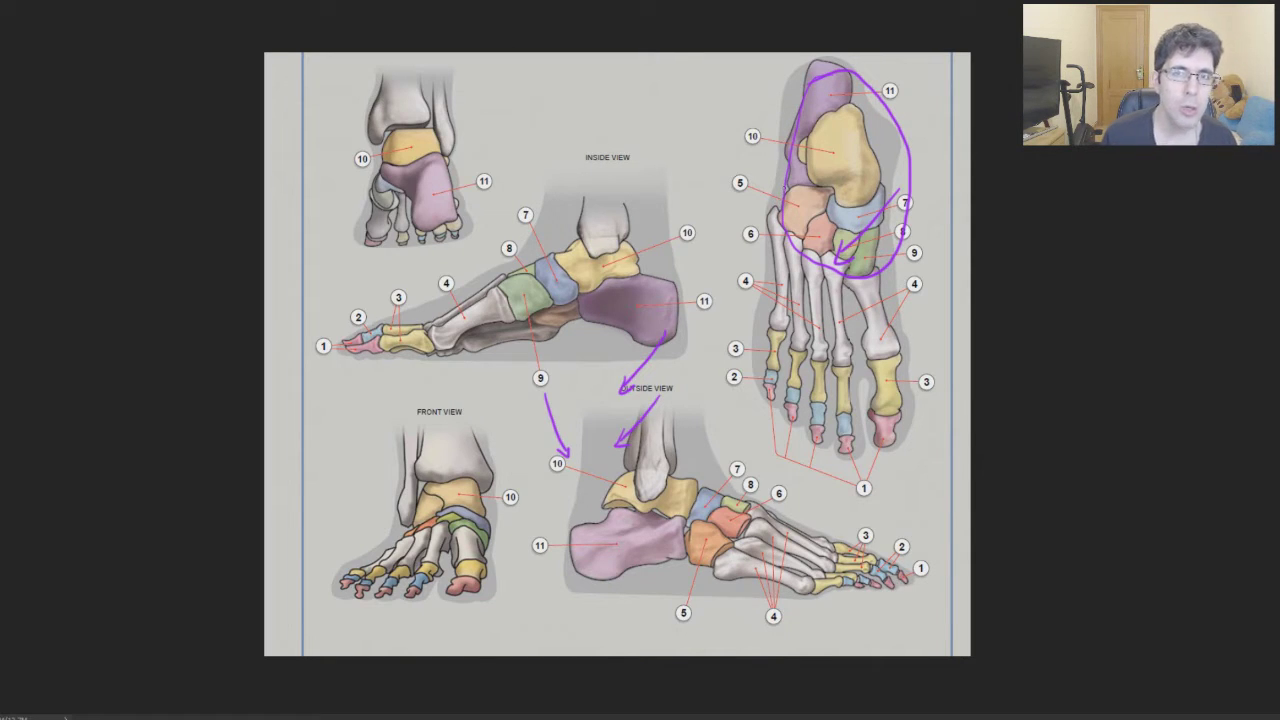
pyautogui.moveTo(803, 128)
pyautogui.mouseDown()
pyautogui.moveTo(842, 90)
pyautogui.moveTo(888, 245)
pyautogui.mouseUp()
pyautogui.moveTo(528, 84)
pyautogui.mouseDown()
pyautogui.moveTo(562, 86)
pyautogui.moveTo(528, 125)
pyautogui.moveTo(545, 175)
pyautogui.moveTo(560, 120)
pyautogui.moveTo(498, 132)
pyautogui.moveTo(528, 120)
pyautogui.moveTo(530, 86)
pyautogui.moveTo(547, 90)
pyautogui.moveTo(550, 77)
pyautogui.mouseUp()
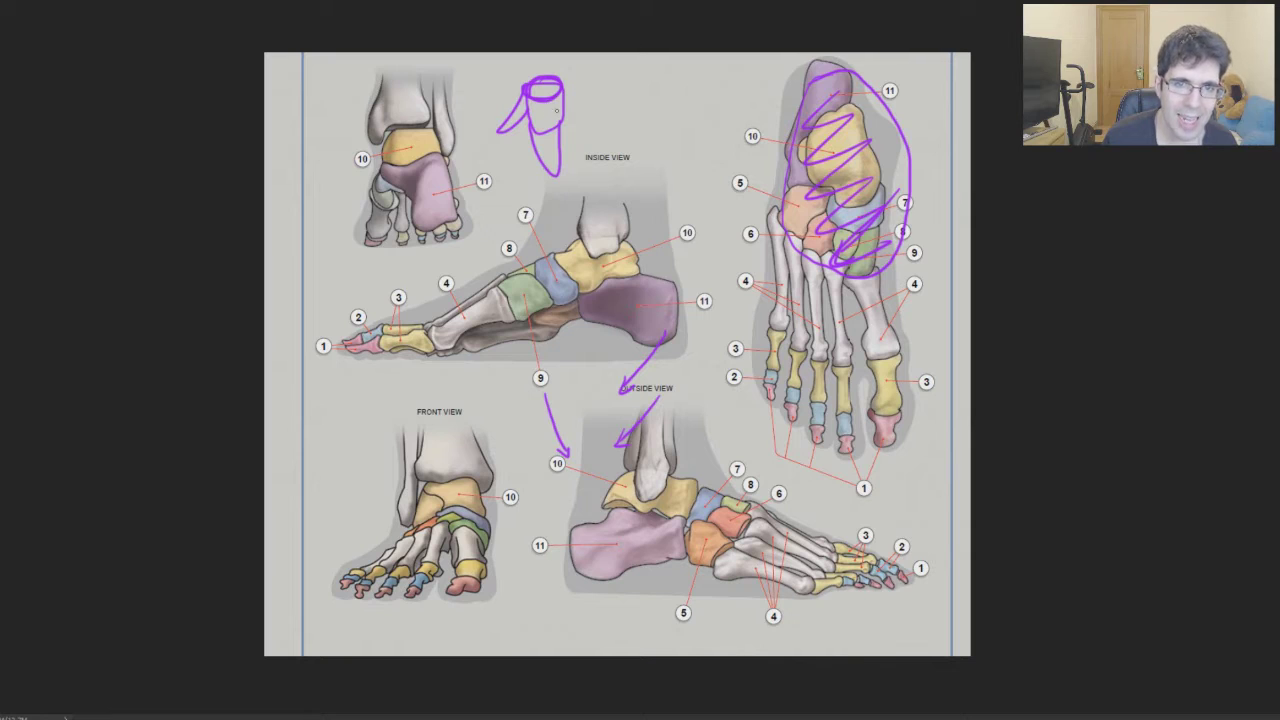
pyautogui.moveTo(556, 100)
pyautogui.mouseDown()
pyautogui.moveTo(556, 128)
pyautogui.moveTo(537, 126)
pyautogui.mouseUp()
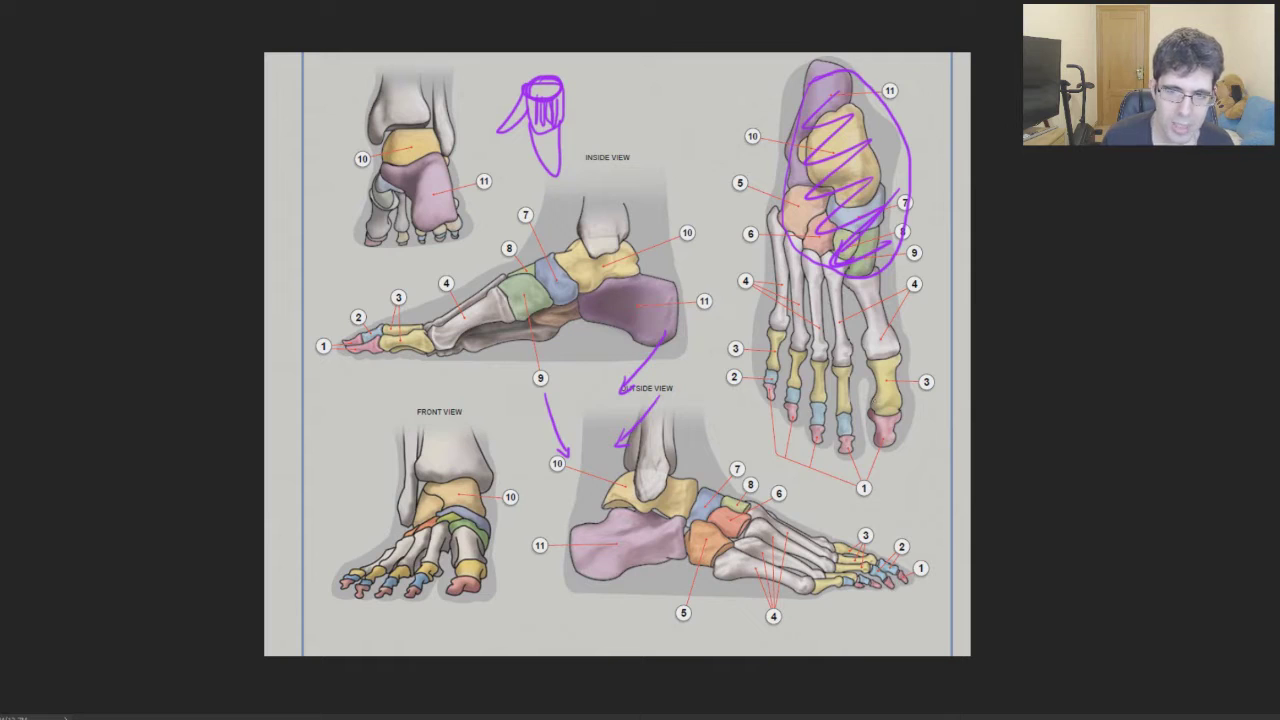
# Circle the top-view big toe and middle toes, plus the inside-view midfoot, heel and toes
pyautogui.moveTo(892, 360)
pyautogui.mouseDown()
pyautogui.moveTo(874, 400)
pyautogui.moveTo(914, 400)
pyautogui.moveTo(868, 374)
pyautogui.mouseUp()
pyautogui.moveTo(787, 350)
pyautogui.mouseDown()
pyautogui.moveTo(785, 380)
pyautogui.moveTo(848, 452)
pyautogui.moveTo(852, 360)
pyautogui.moveTo(812, 354)
pyautogui.moveTo(772, 408)
pyautogui.mouseUp()
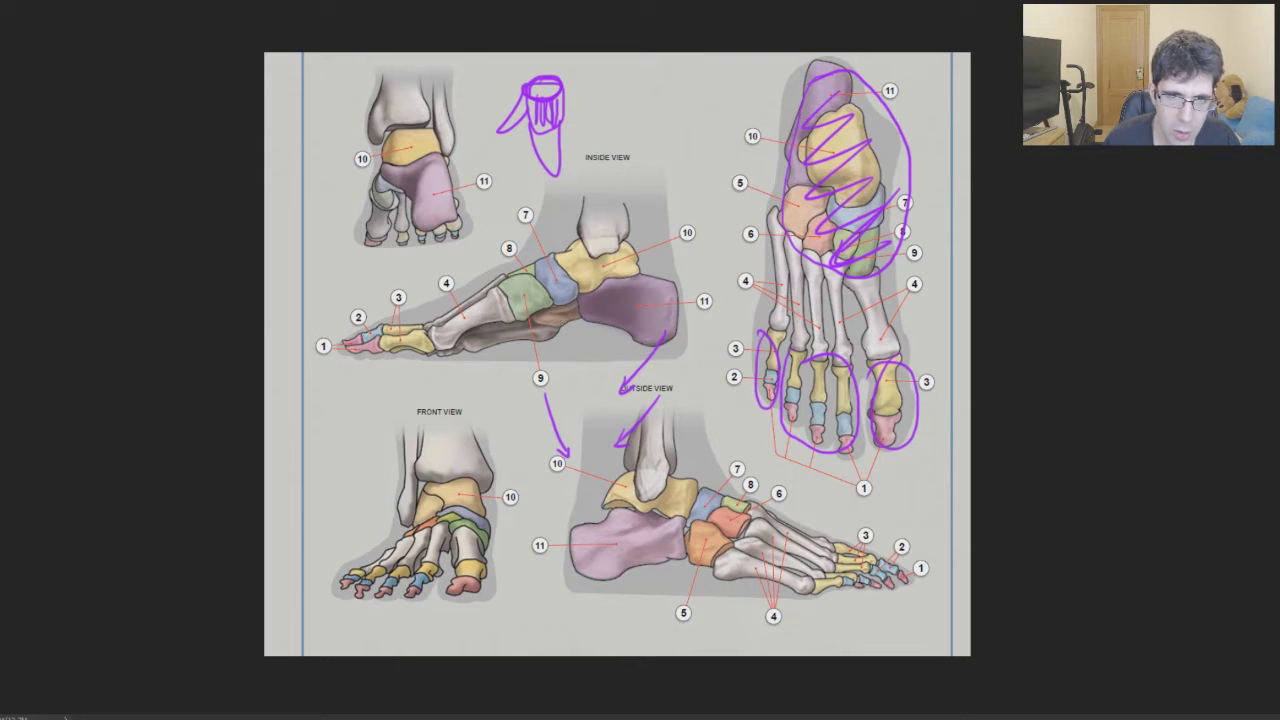
pyautogui.moveTo(540, 256)
pyautogui.mouseDown()
pyautogui.moveTo(508, 298)
pyautogui.moveTo(566, 340)
pyautogui.moveTo(660, 352)
pyautogui.moveTo(558, 258)
pyautogui.moveTo(482, 284)
pyautogui.moveTo(530, 295)
pyautogui.mouseUp()
pyautogui.moveTo(418, 312)
pyautogui.mouseDown()
pyautogui.moveTo(420, 372)
pyautogui.moveTo(400, 310)
pyautogui.mouseUp()
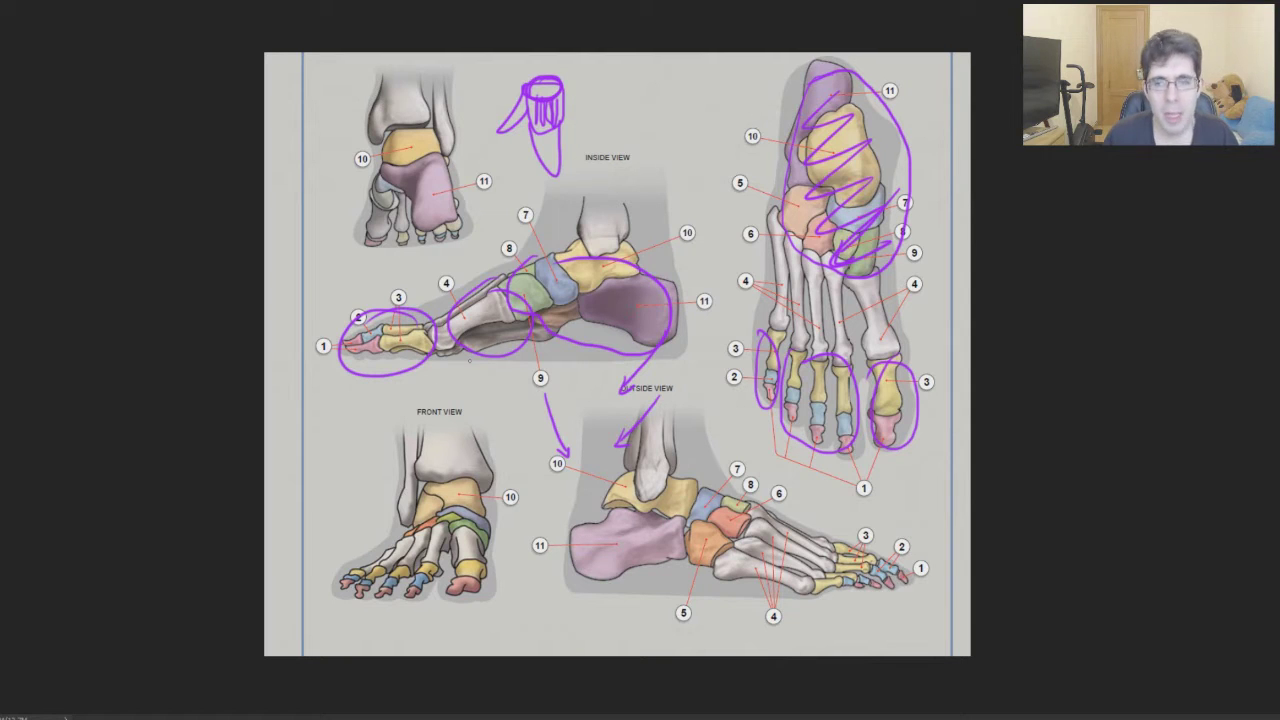
pyautogui.press('Tab')
# Reveal the leg-muscles page, delete the annotation layer, and begin outlining the side-view gluteals
pyautogui.click(1178, 314)
pyautogui.press('Tab')
pyautogui.press('Tab')
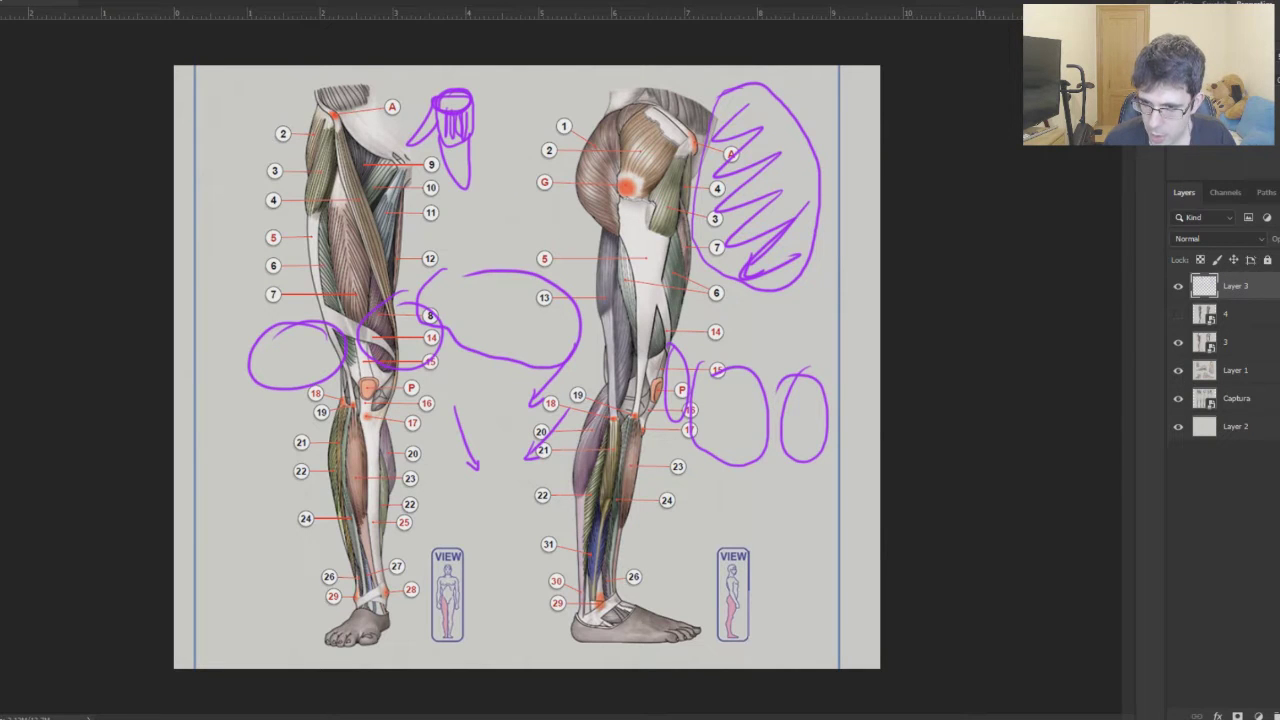
pyautogui.press('Delete')
pyautogui.press('Tab')
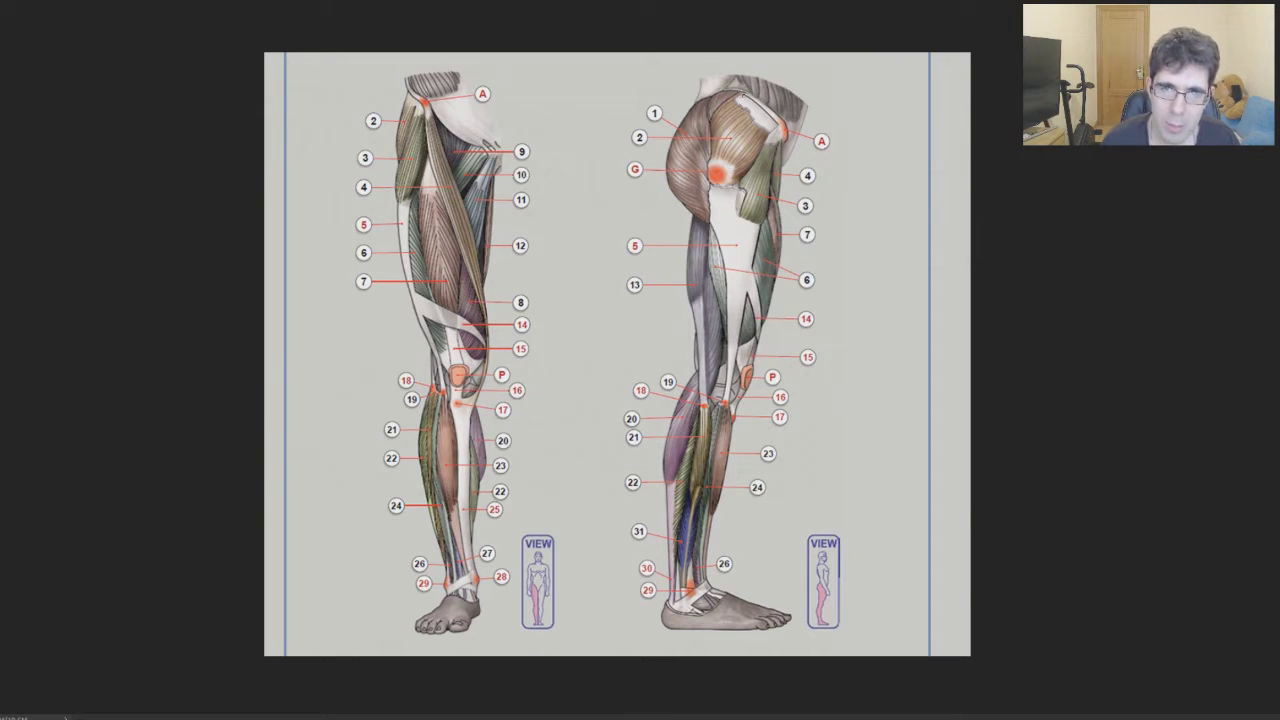
pyautogui.moveTo(688, 106)
pyautogui.mouseDown()
pyautogui.moveTo(760, 160)
pyautogui.moveTo(738, 94)
pyautogui.mouseUp()
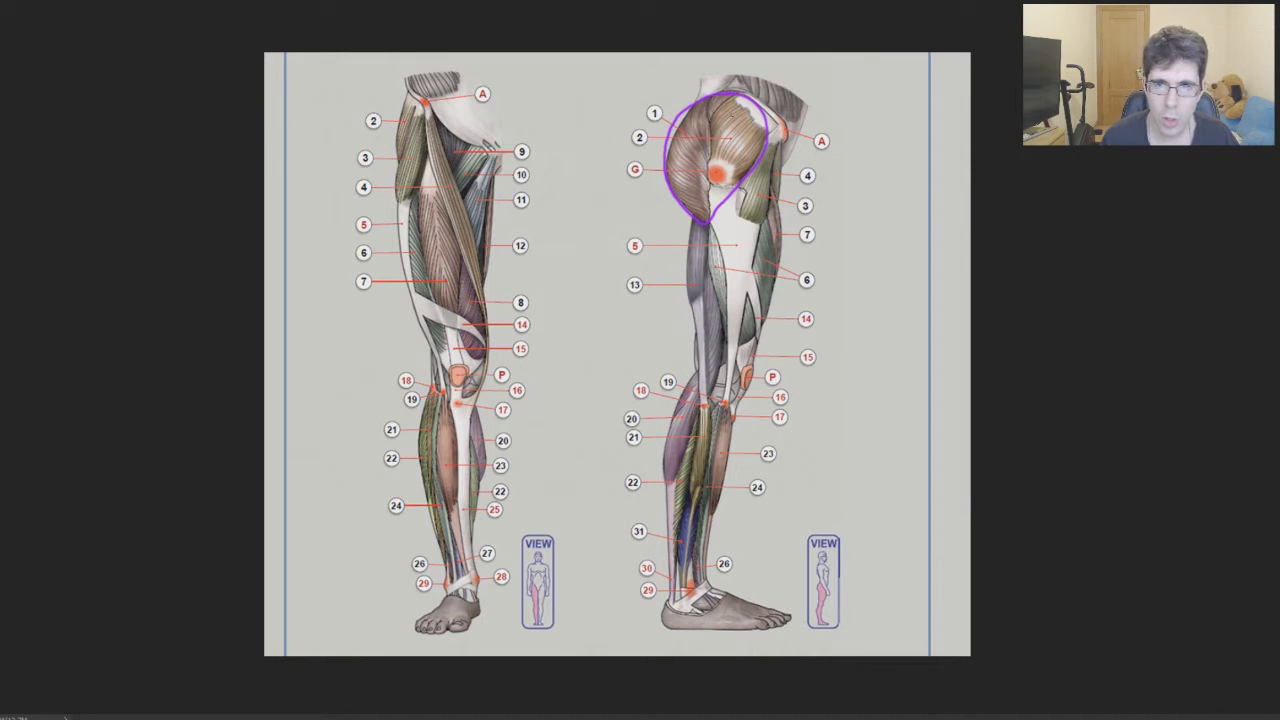
# Add an inner buttock curve, trace the hip's top and back edge, and hatch below it
pyautogui.moveTo(742, 100)
pyautogui.mouseDown()
pyautogui.moveTo(718, 118)
pyautogui.moveTo(715, 180)
pyautogui.moveTo(766, 150)
pyautogui.moveTo(722, 106)
pyautogui.moveTo(665, 175)
pyautogui.moveTo(692, 220)
pyautogui.moveTo(711, 165)
pyautogui.mouseUp()
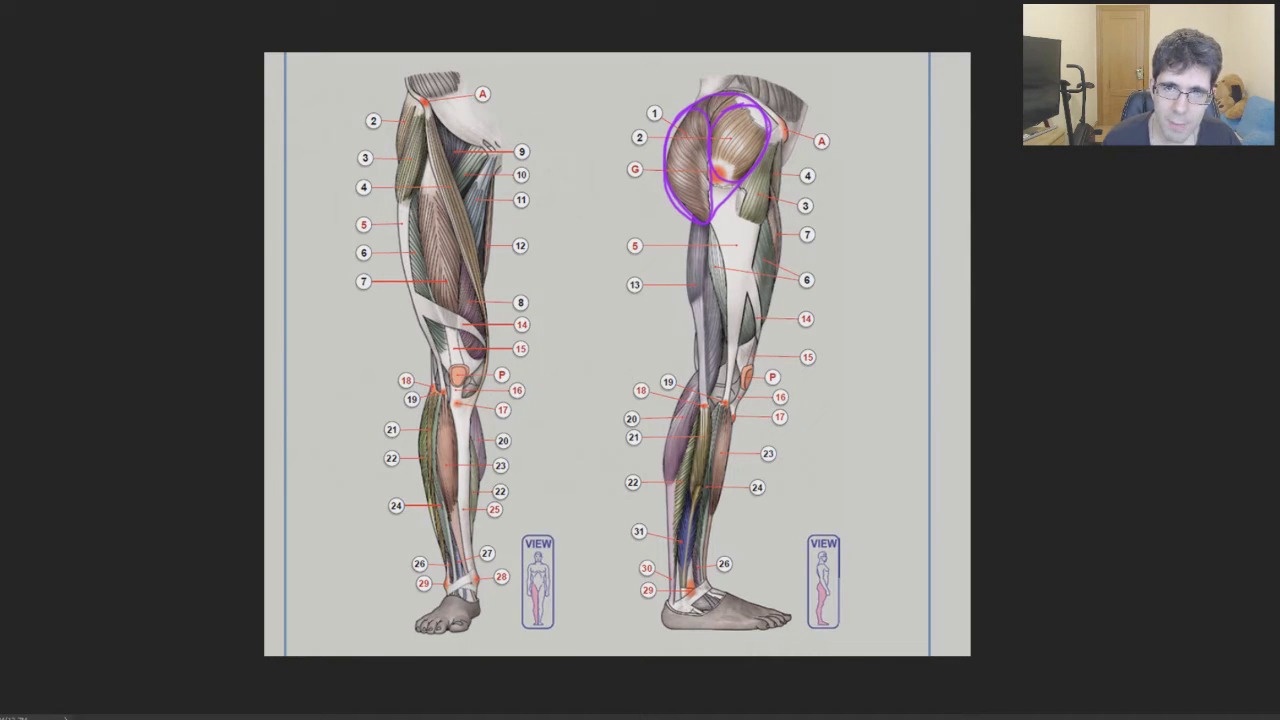
pyautogui.moveTo(775, 120)
pyautogui.mouseDown()
pyautogui.moveTo(760, 100)
pyautogui.moveTo(782, 132)
pyautogui.moveTo(746, 95)
pyautogui.moveTo(787, 131)
pyautogui.moveTo(703, 91)
pyautogui.mouseUp()
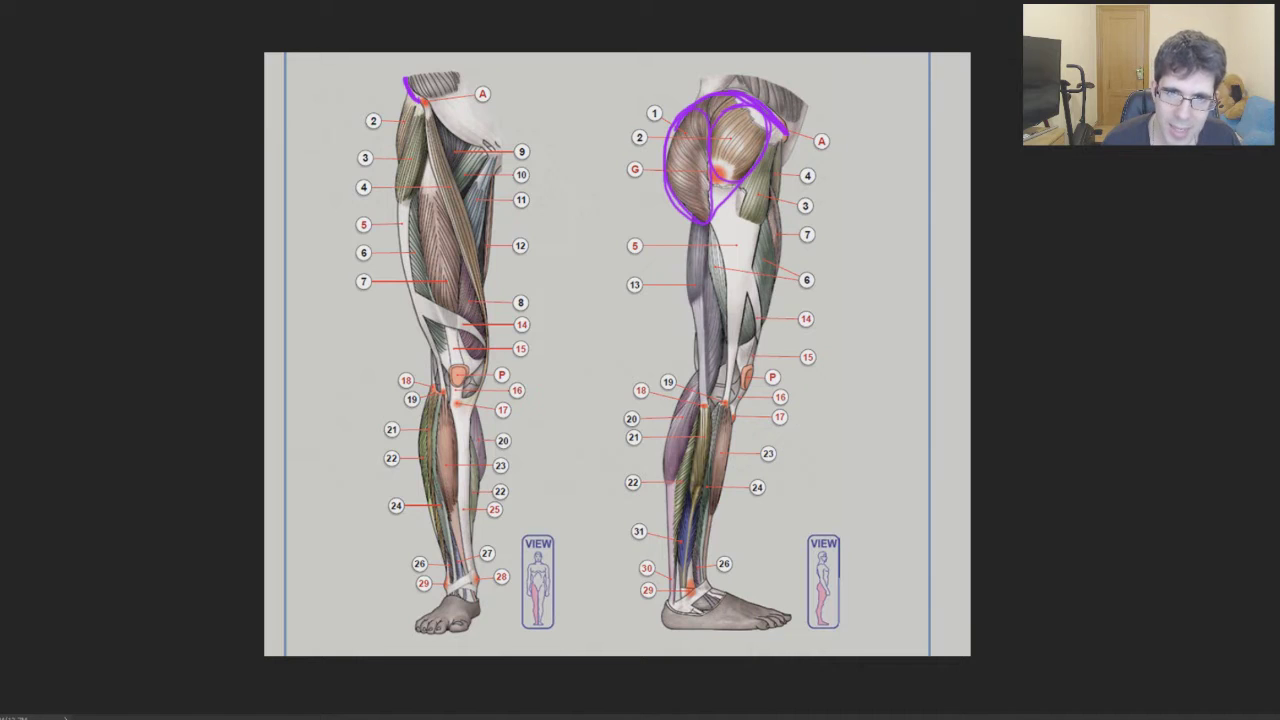
pyautogui.moveTo(716, 176)
pyautogui.mouseDown()
pyautogui.moveTo(749, 241)
pyautogui.moveTo(740, 270)
pyautogui.mouseUp()
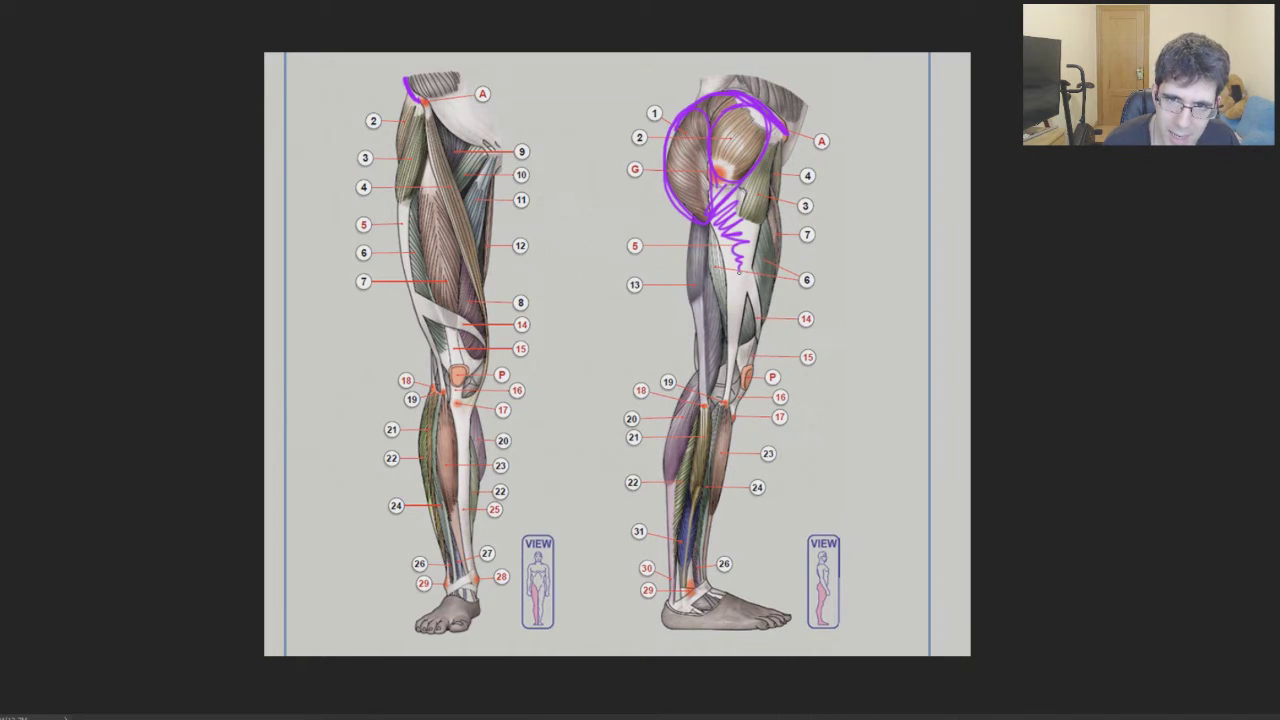
# Draw a hip-to-knee line, an arrow at label 7, and handwrite 'late' beside the leg
pyautogui.moveTo(712, 222); pyautogui.dragTo(718, 410)
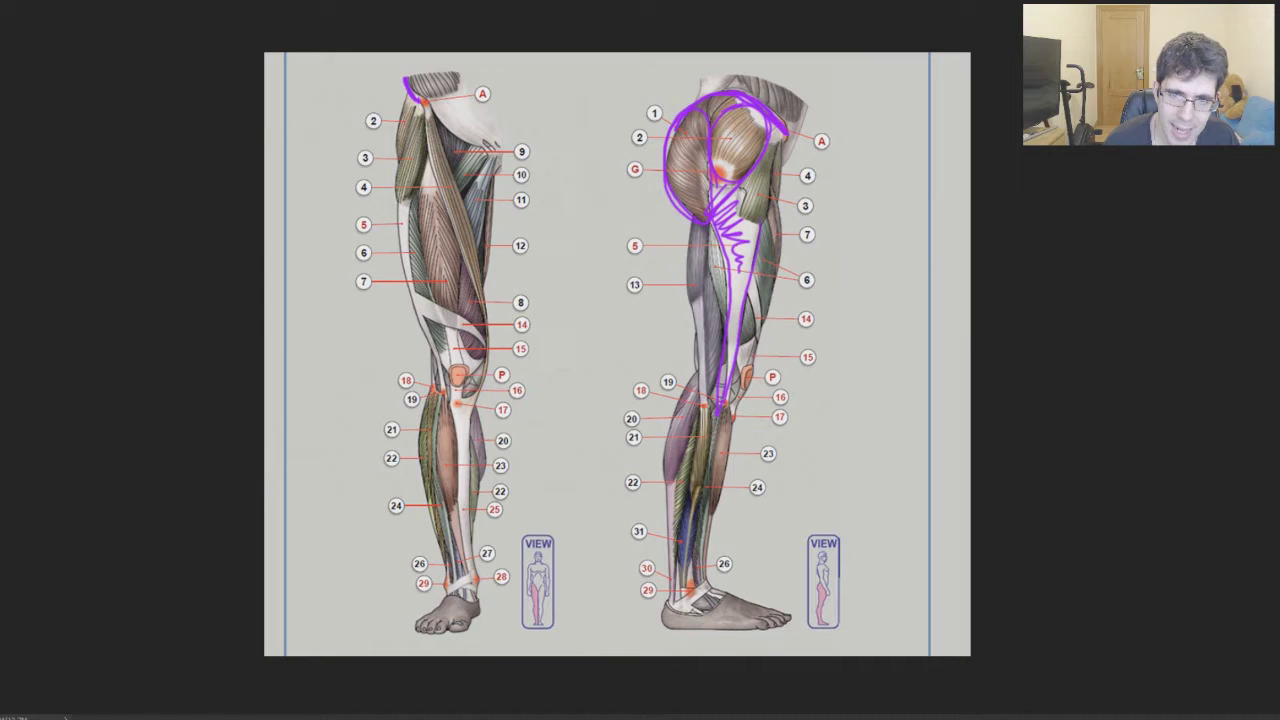
pyautogui.moveTo(871, 176)
pyautogui.mouseDown()
pyautogui.moveTo(812, 238)
pyautogui.moveTo(882, 144)
pyautogui.moveTo(892, 170)
pyautogui.moveTo(928, 154)
pyautogui.moveTo(894, 208)
pyautogui.mouseUp()
pyautogui.moveTo(900, 186)
pyautogui.mouseDown()
pyautogui.moveTo(906, 210)
pyautogui.moveTo(916, 190)
pyautogui.moveTo(928, 196)
pyautogui.mouseUp()
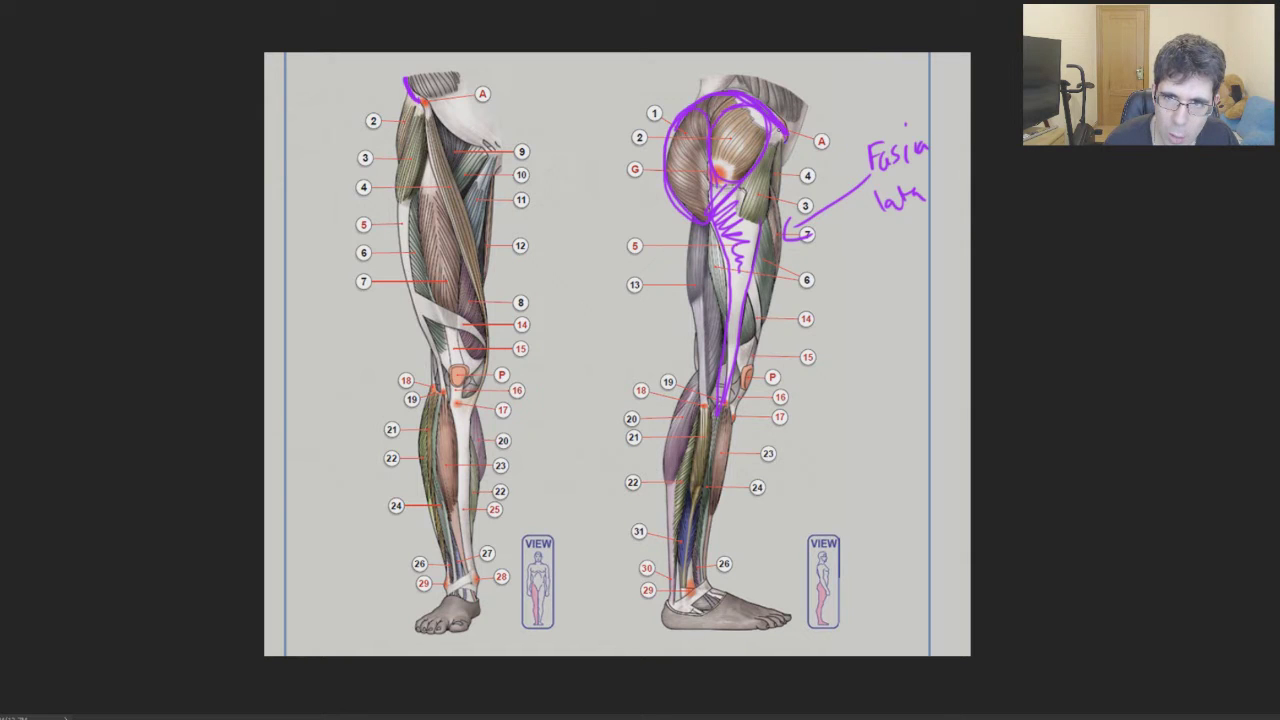
# Hatch the side-view upper thigh with purple strokes and circle the orange hip spot
pyautogui.moveTo(750, 236)
pyautogui.mouseDown()
pyautogui.moveTo(740, 204)
pyautogui.moveTo(752, 168)
pyautogui.mouseUp()
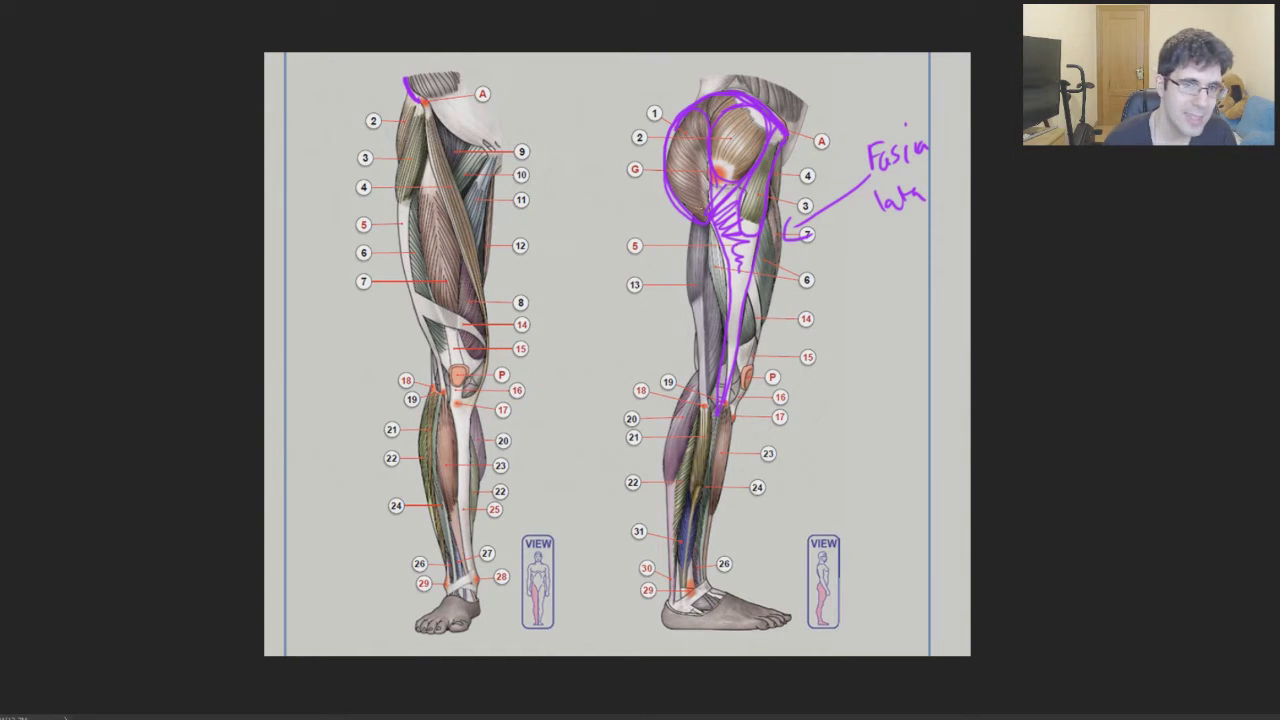
pyautogui.moveTo(756, 195); pyautogui.dragTo(750, 266)
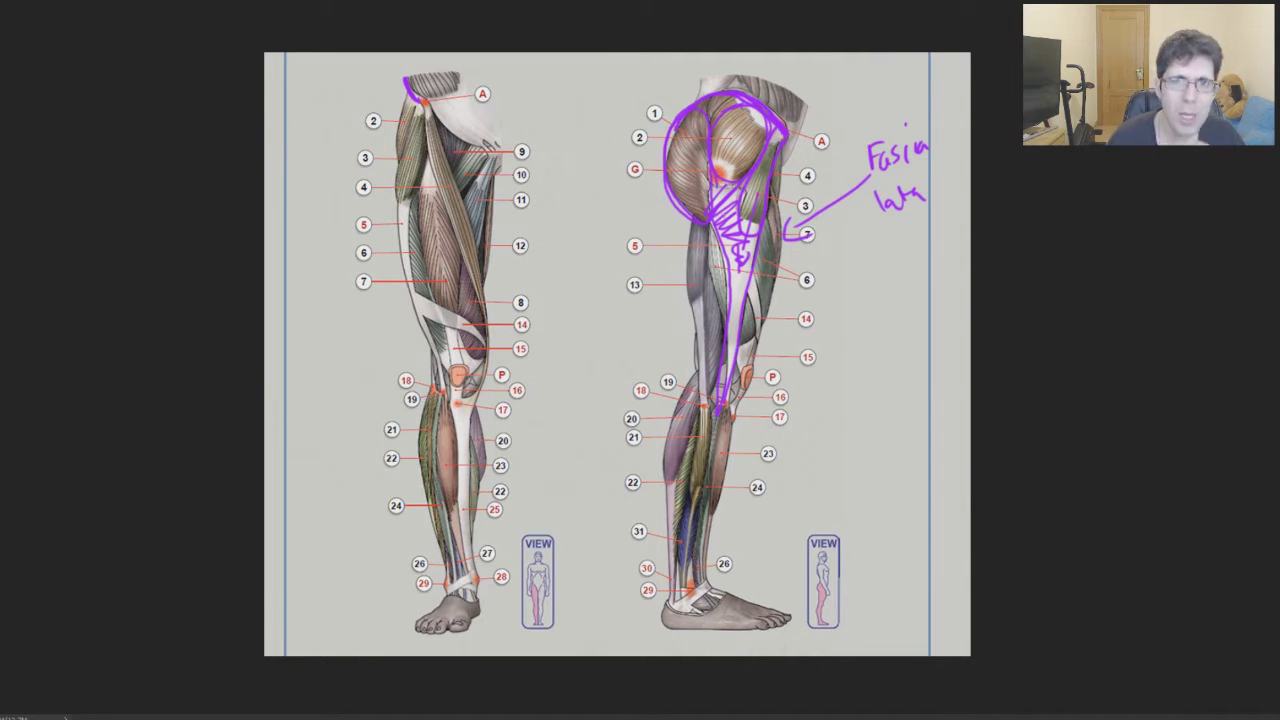
pyautogui.moveTo(722, 168)
pyautogui.mouseDown()
pyautogui.moveTo(708, 186)
pyautogui.moveTo(720, 186)
pyautogui.mouseUp()
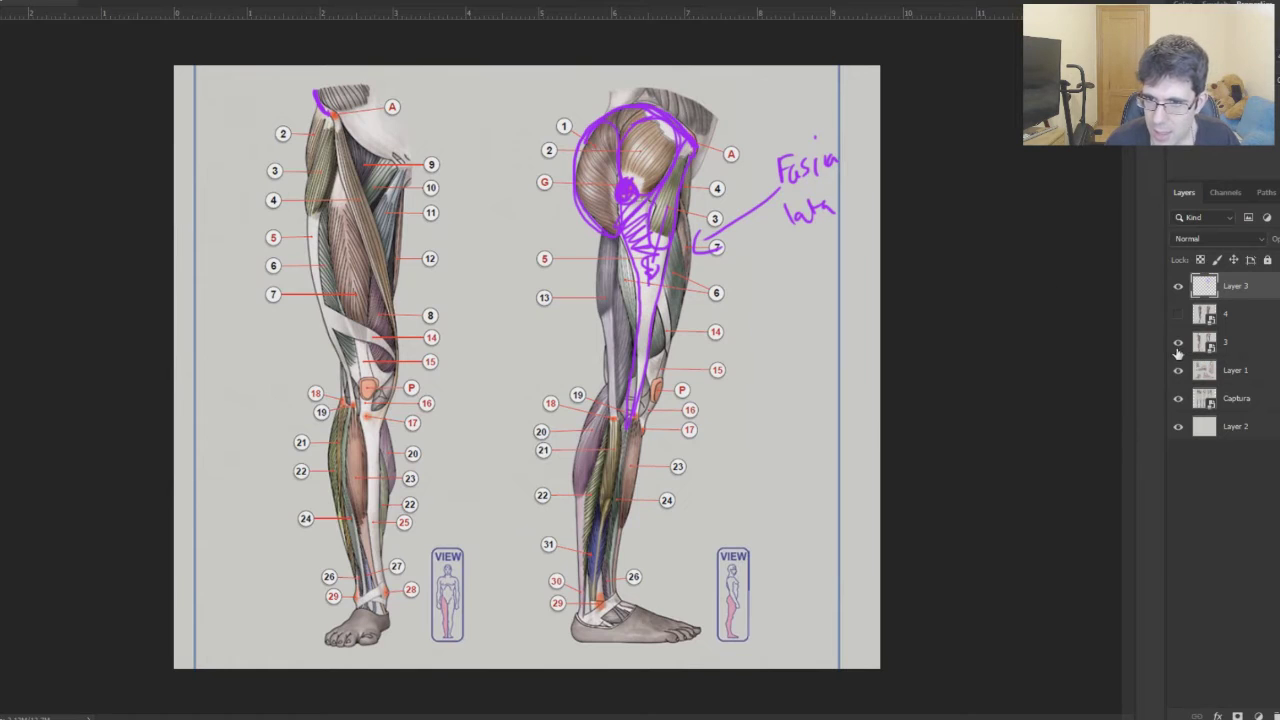
pyautogui.click(1178, 343)
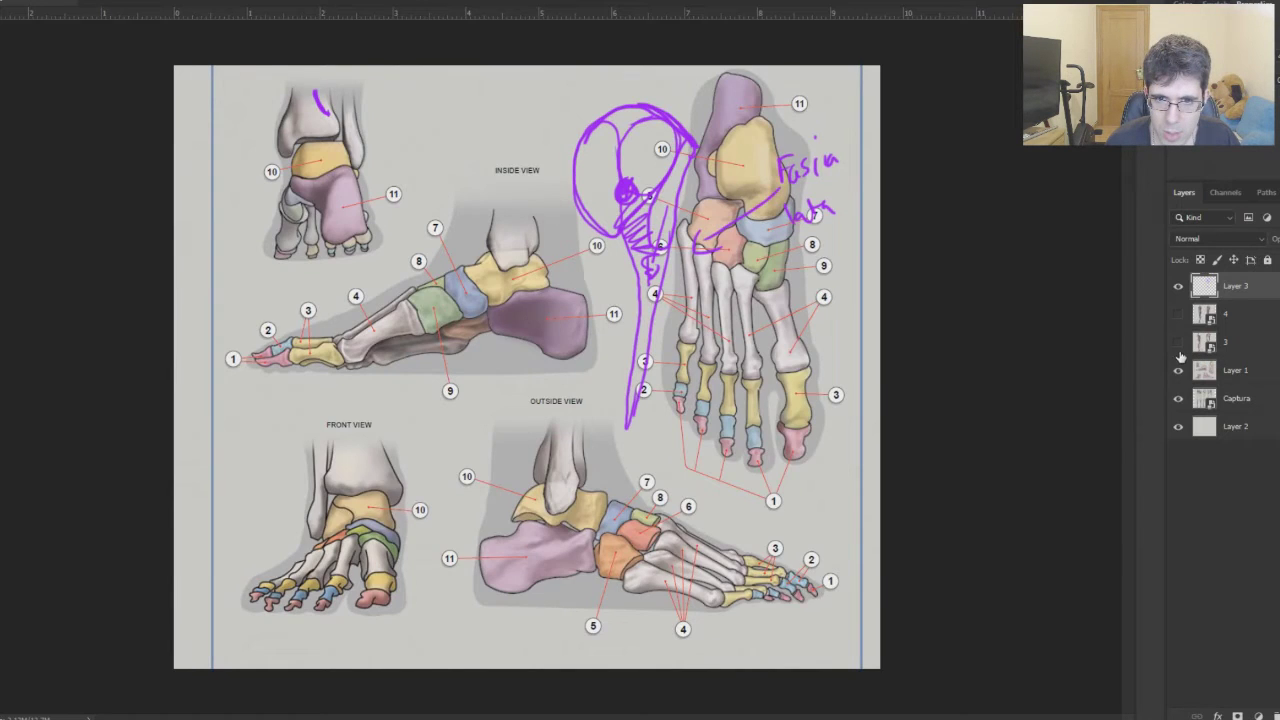
# Show the leg-bones page, draw an arrow at the femur head, then restore the muscle page
pyautogui.click(1178, 370)
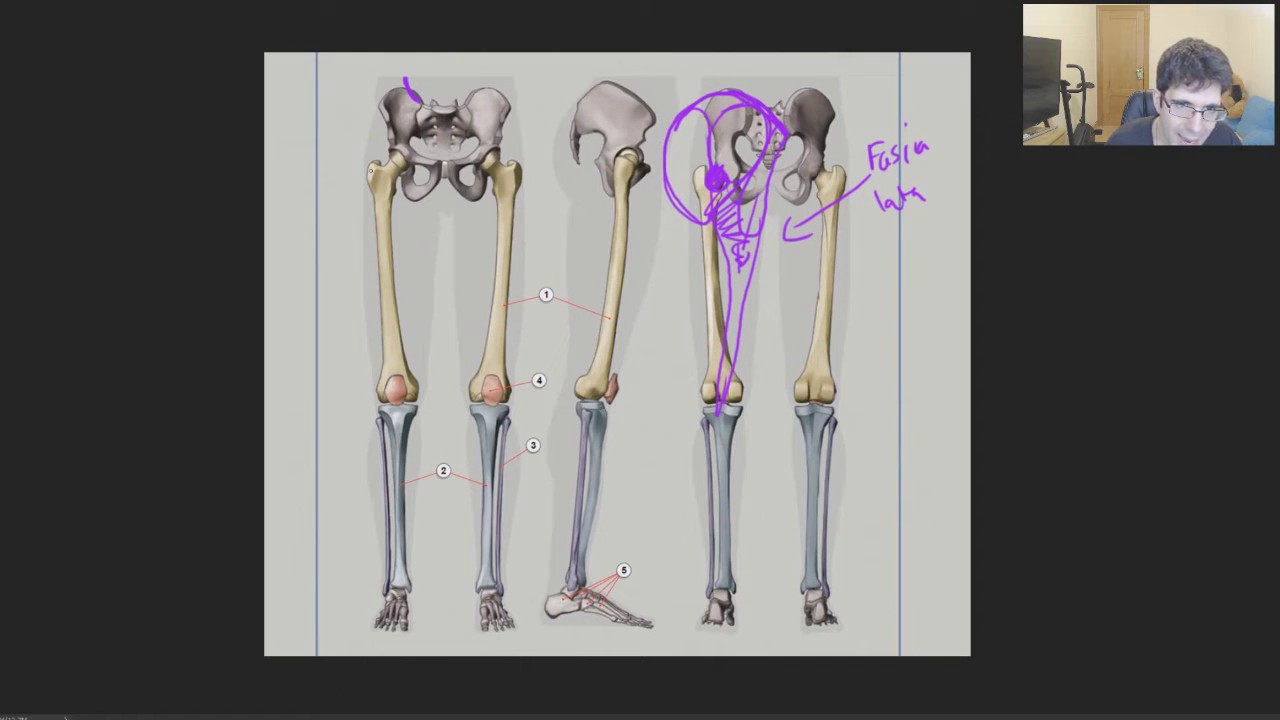
pyautogui.moveTo(370, 172); pyautogui.dragTo(364, 174)
pyautogui.moveTo(358, 155); pyautogui.dragTo(365, 172)
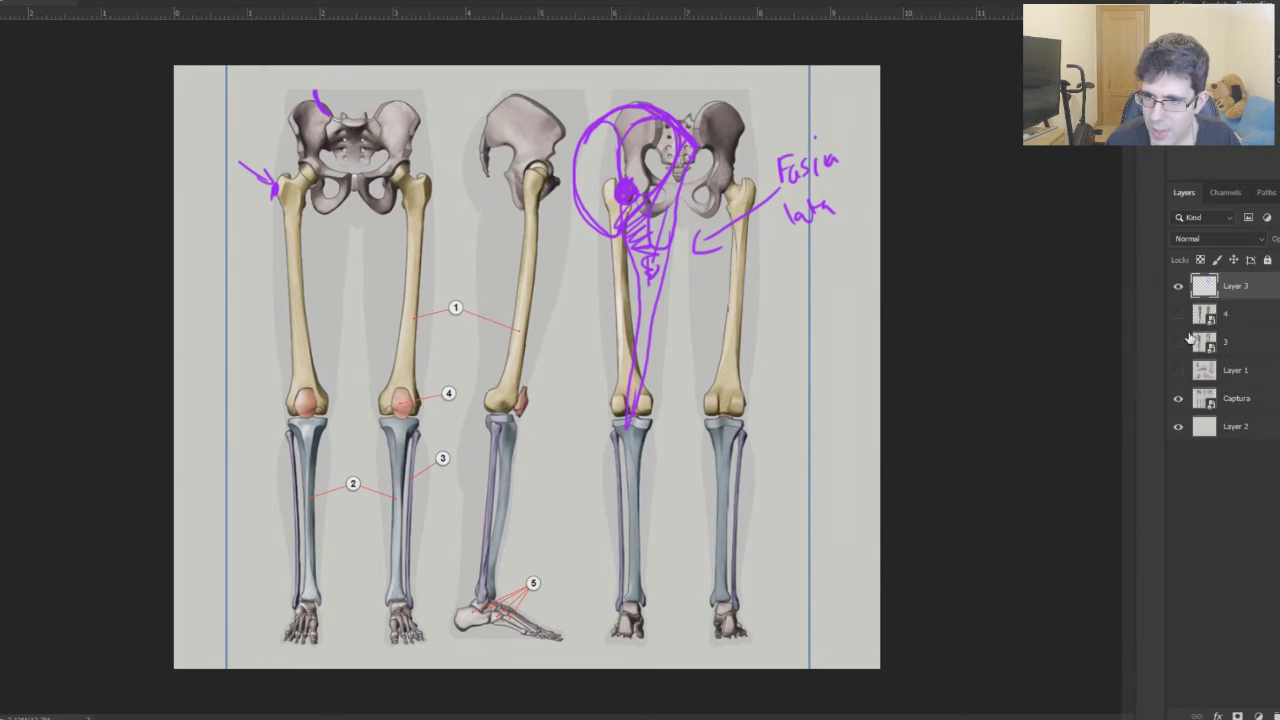
pyautogui.click(1177, 344)
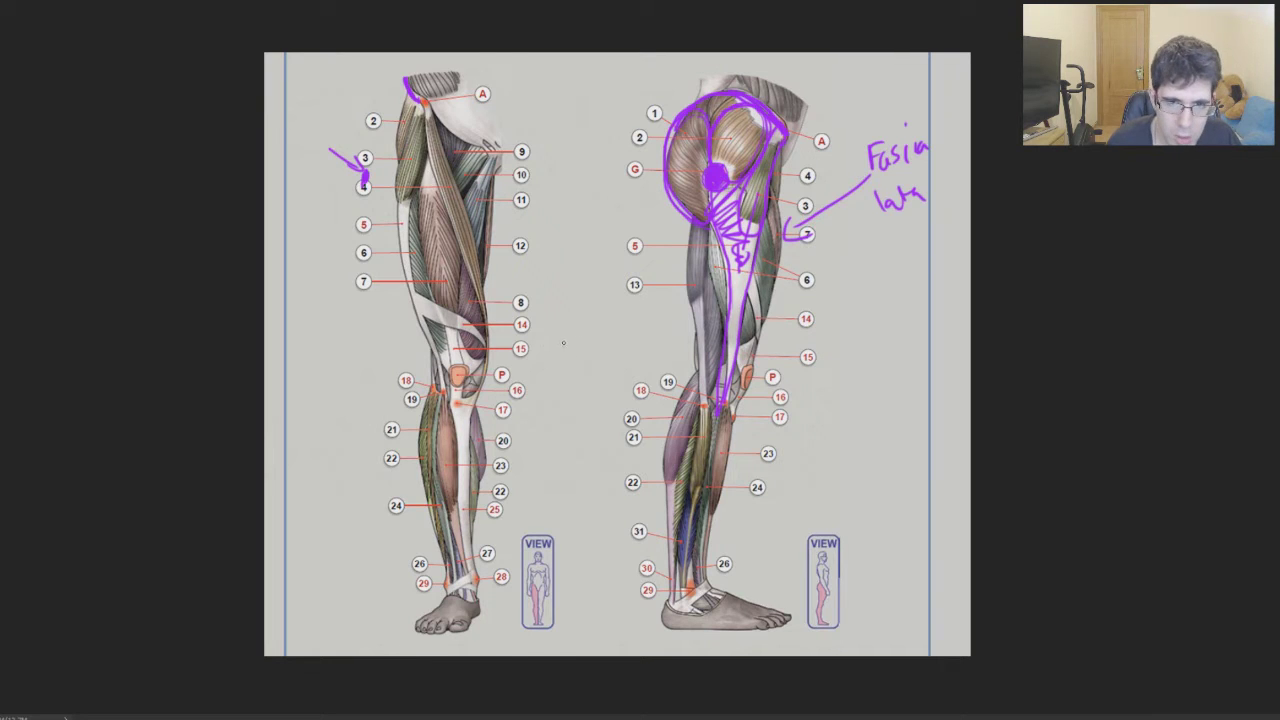
# Draw a purple curved stroke in the gap between the front and side leg views
pyautogui.moveTo(574, 314); pyautogui.dragTo(570, 384)
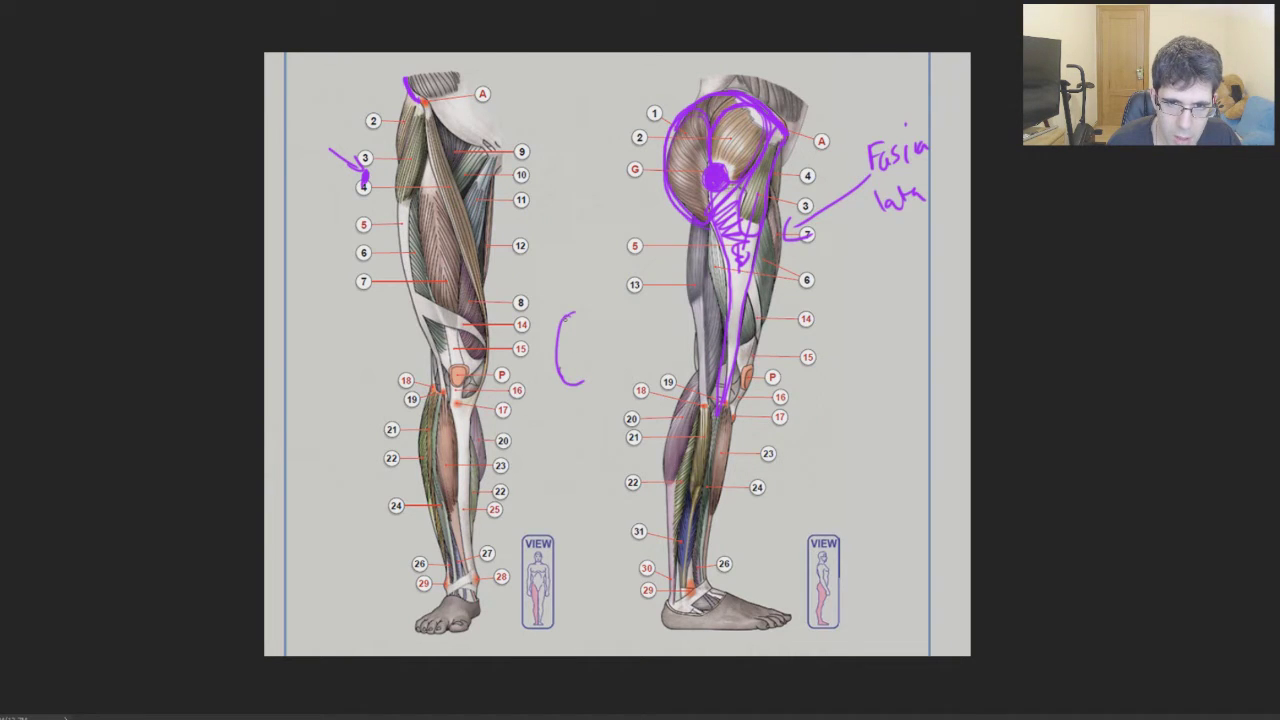
# Sketch an oval leg shape between the two leg figures, refining its upper edge
pyautogui.moveTo(588, 322)
pyautogui.mouseDown()
pyautogui.moveTo(590, 352)
pyautogui.moveTo(605, 340)
pyautogui.moveTo(604, 488)
pyautogui.mouseUp()
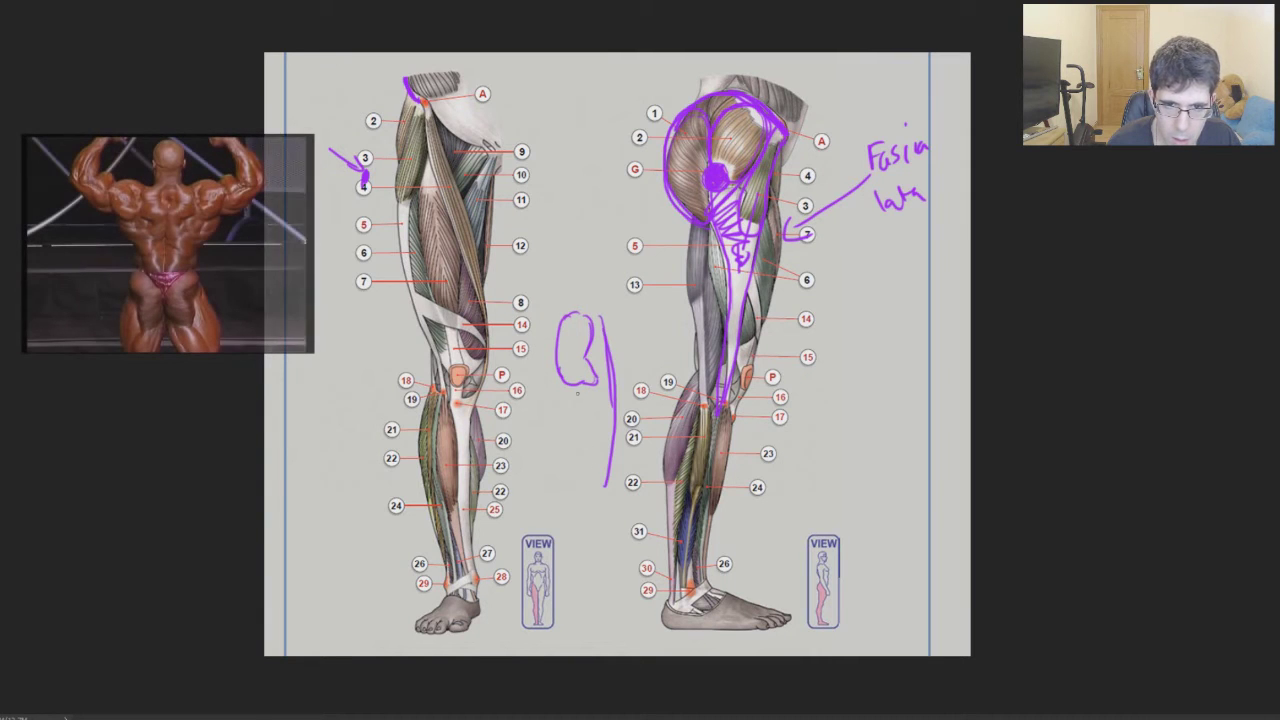
pyautogui.moveTo(574, 404); pyautogui.dragTo(589, 472)
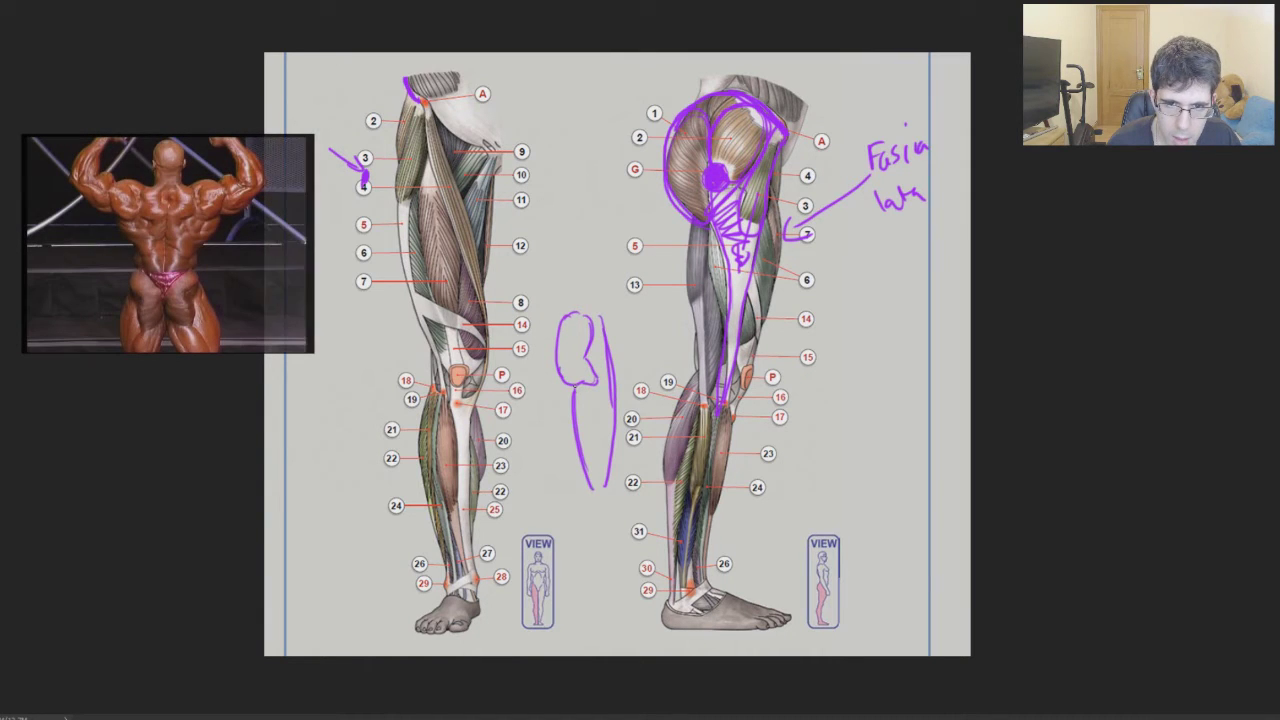
pyautogui.moveTo(612, 350)
pyautogui.mouseDown()
pyautogui.moveTo(616, 448)
pyautogui.moveTo(600, 490)
pyautogui.moveTo(584, 462)
pyautogui.mouseUp()
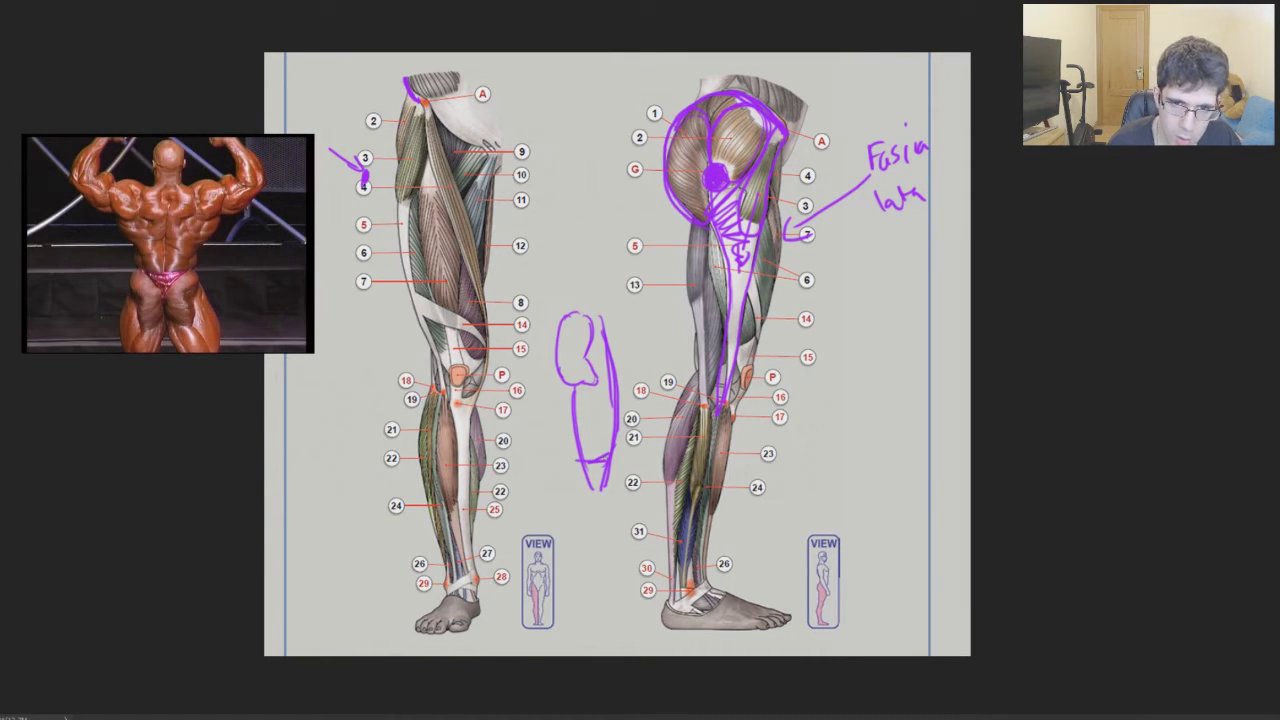
pyautogui.moveTo(583, 313); pyautogui.dragTo(563, 334)
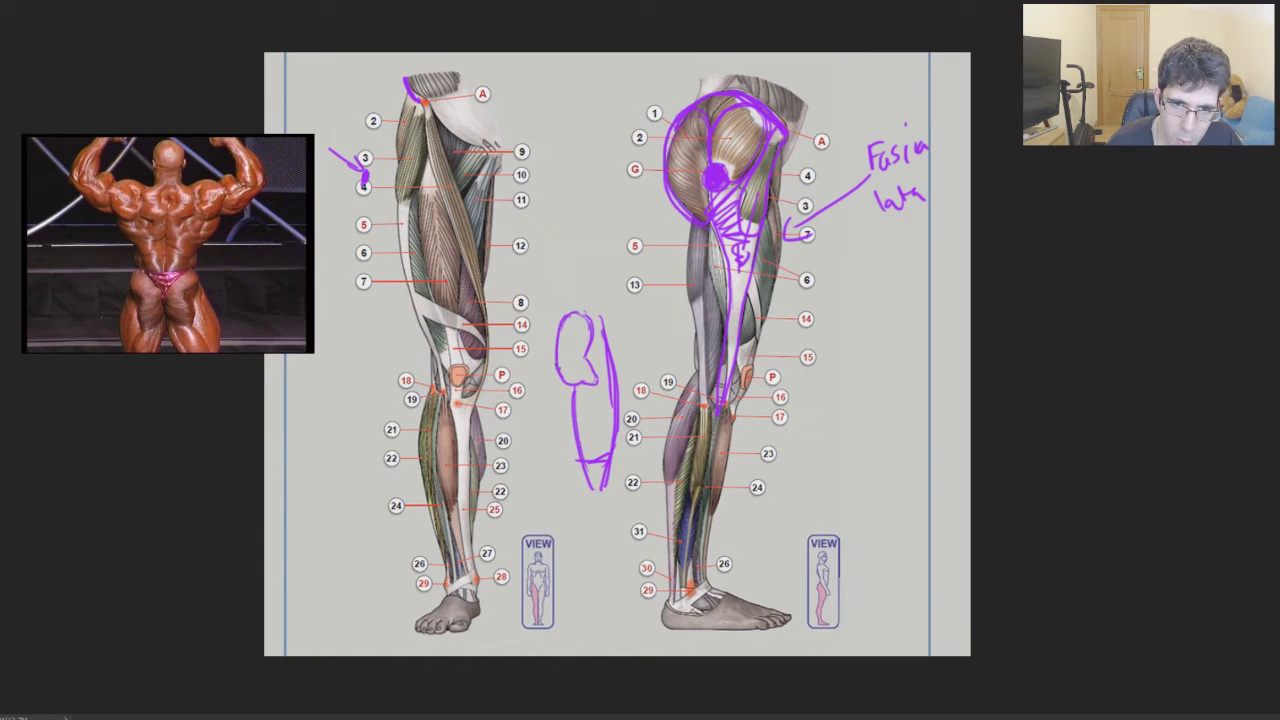
# Add curved form lines inside the oval and outline the left leg's front thigh muscle
pyautogui.moveTo(588, 312)
pyautogui.mouseDown()
pyautogui.moveTo(560, 356)
pyautogui.moveTo(590, 386)
pyautogui.moveTo(590, 366)
pyautogui.moveTo(590, 390)
pyautogui.mouseUp()
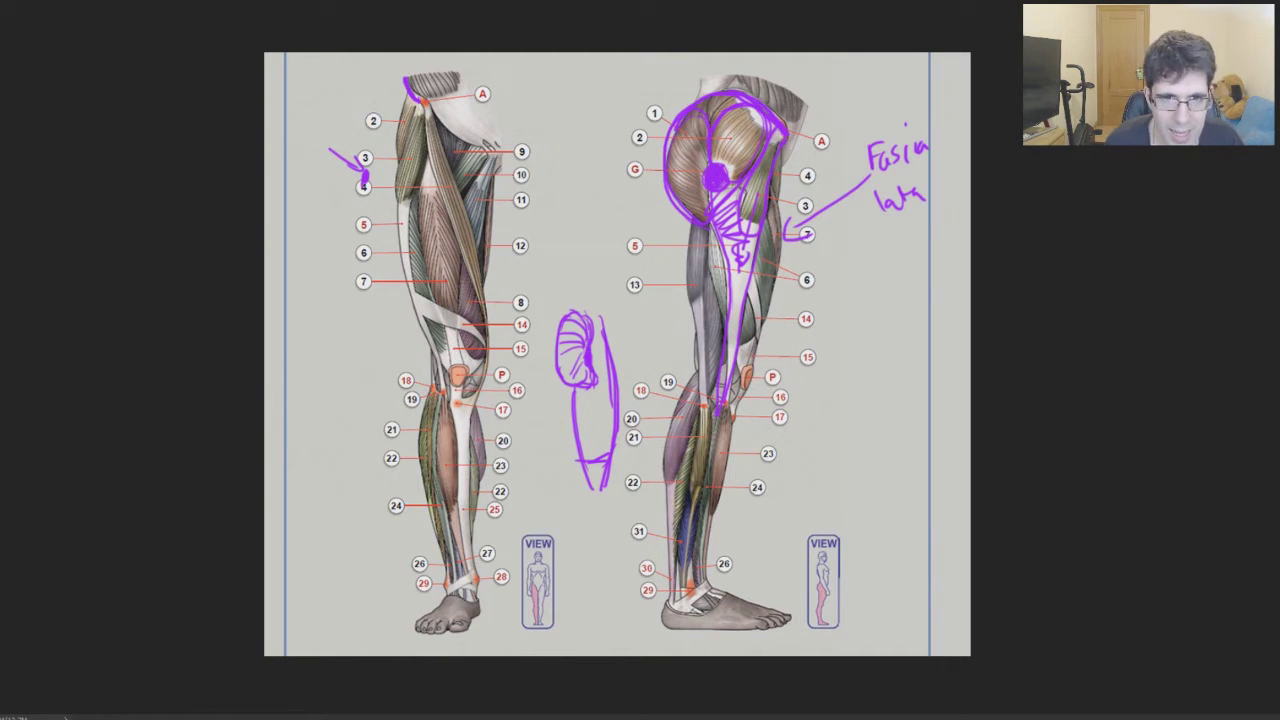
pyautogui.moveTo(441, 137); pyautogui.dragTo(452, 172)
pyautogui.moveTo(470, 215)
pyautogui.mouseDown()
pyautogui.moveTo(493, 145)
pyautogui.moveTo(438, 123)
pyautogui.mouseUp()
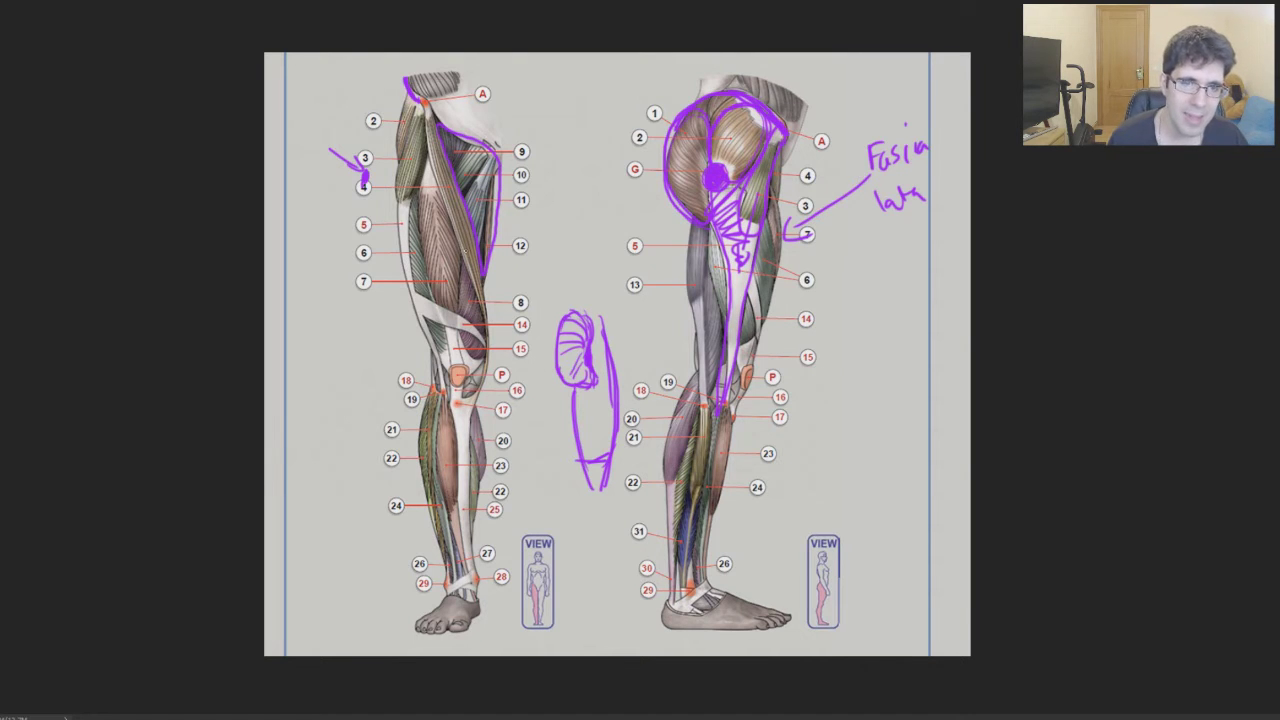
# Hatch inside the left front-thigh outline and draw an arrow pointing at label 9
pyautogui.moveTo(462, 134); pyautogui.dragTo(486, 176)
pyautogui.moveTo(466, 178); pyautogui.dragTo(490, 248)
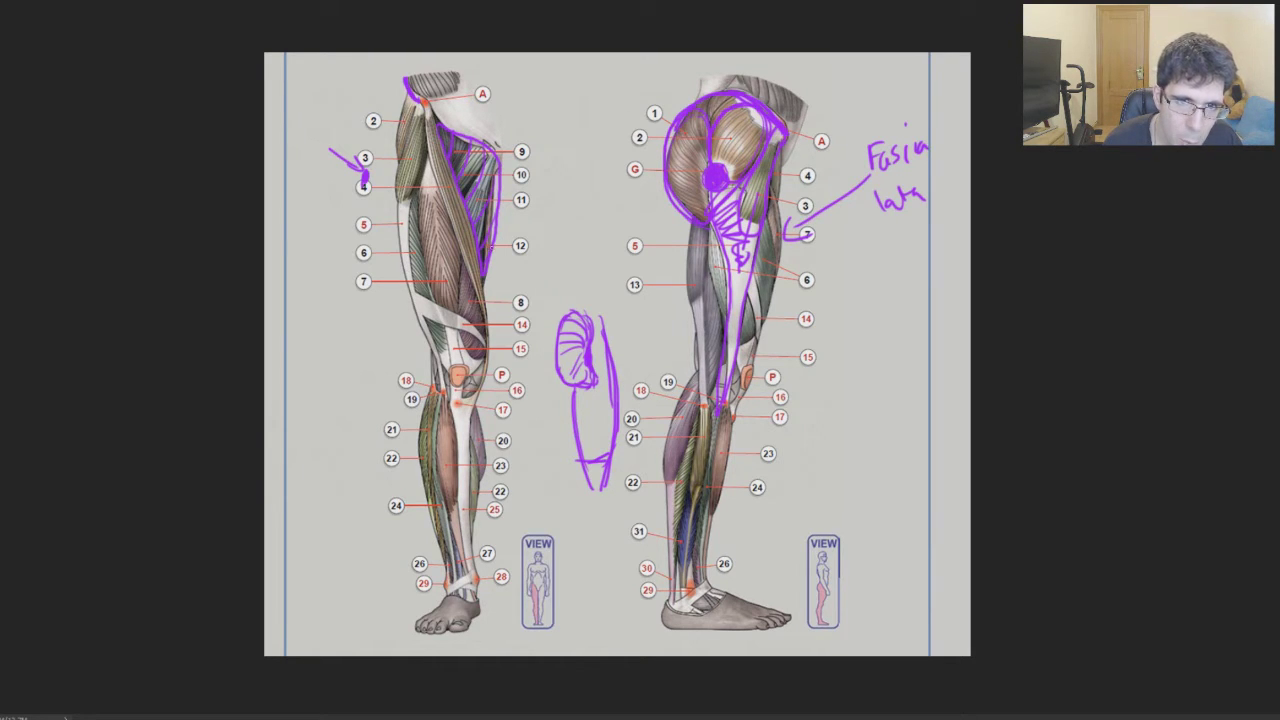
pyautogui.moveTo(565, 92)
pyautogui.mouseDown()
pyautogui.moveTo(507, 159)
pyautogui.moveTo(524, 166)
pyautogui.mouseUp()
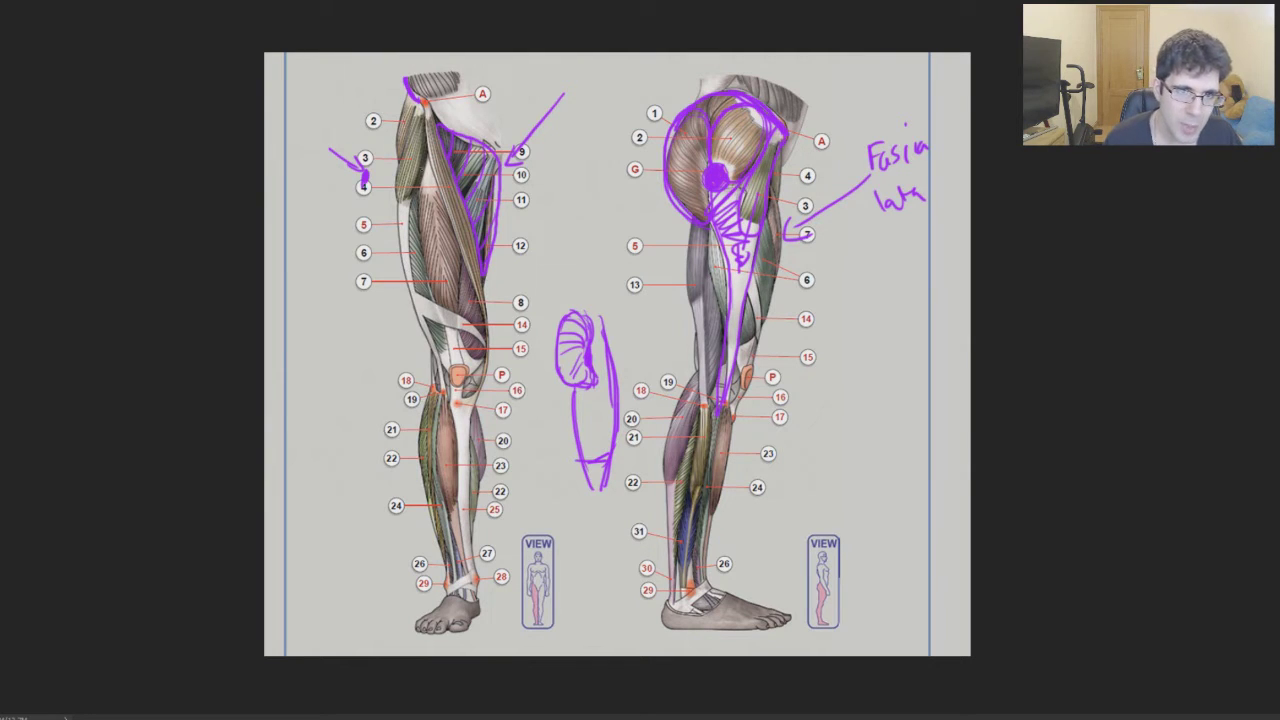
# Trace the left thigh's outer edge around the knee and add two arrows near label 7
pyautogui.moveTo(424, 124); pyautogui.dragTo(404, 252)
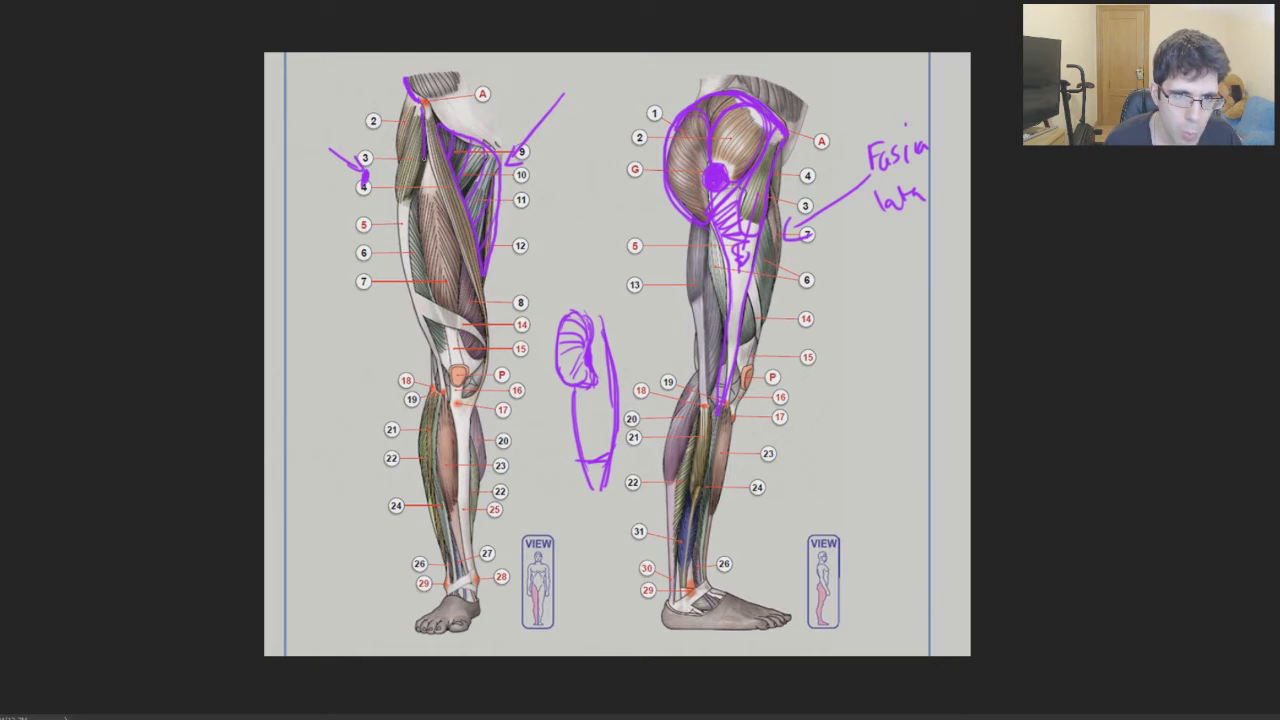
pyautogui.moveTo(422, 312)
pyautogui.mouseDown()
pyautogui.moveTo(490, 300)
pyautogui.moveTo(486, 276)
pyautogui.mouseUp()
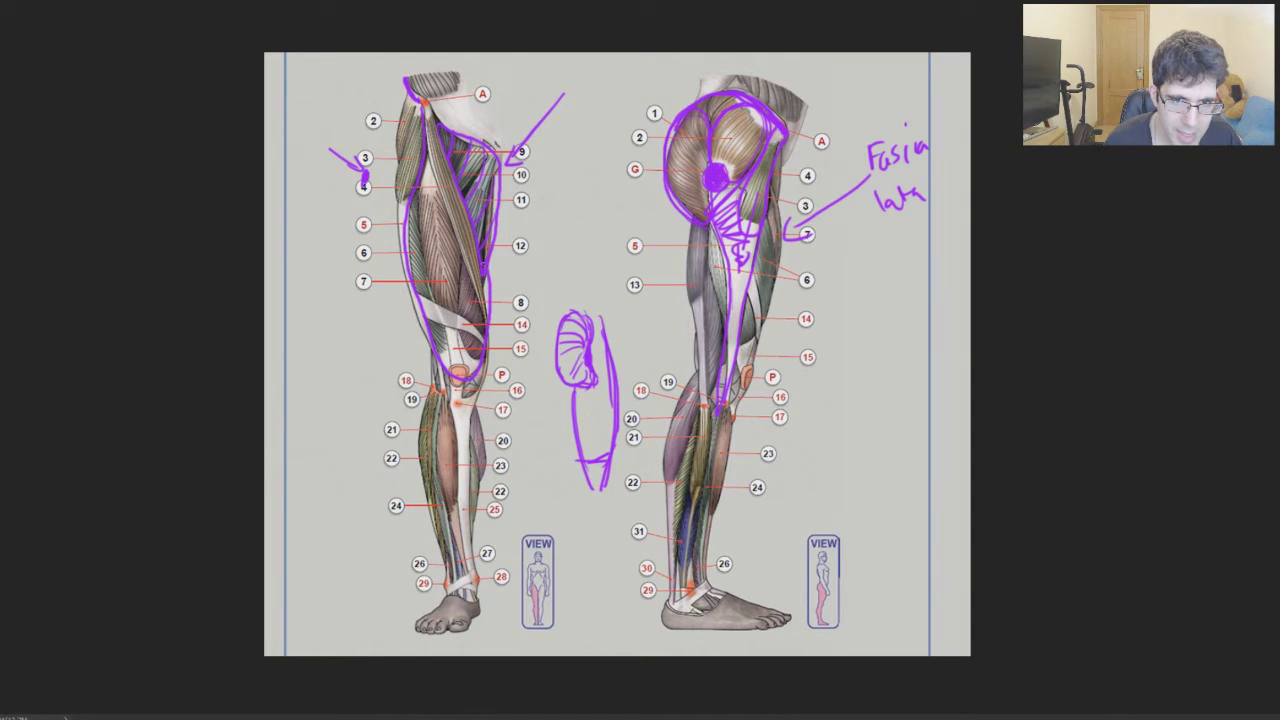
pyautogui.moveTo(490, 342); pyautogui.dragTo(477, 375)
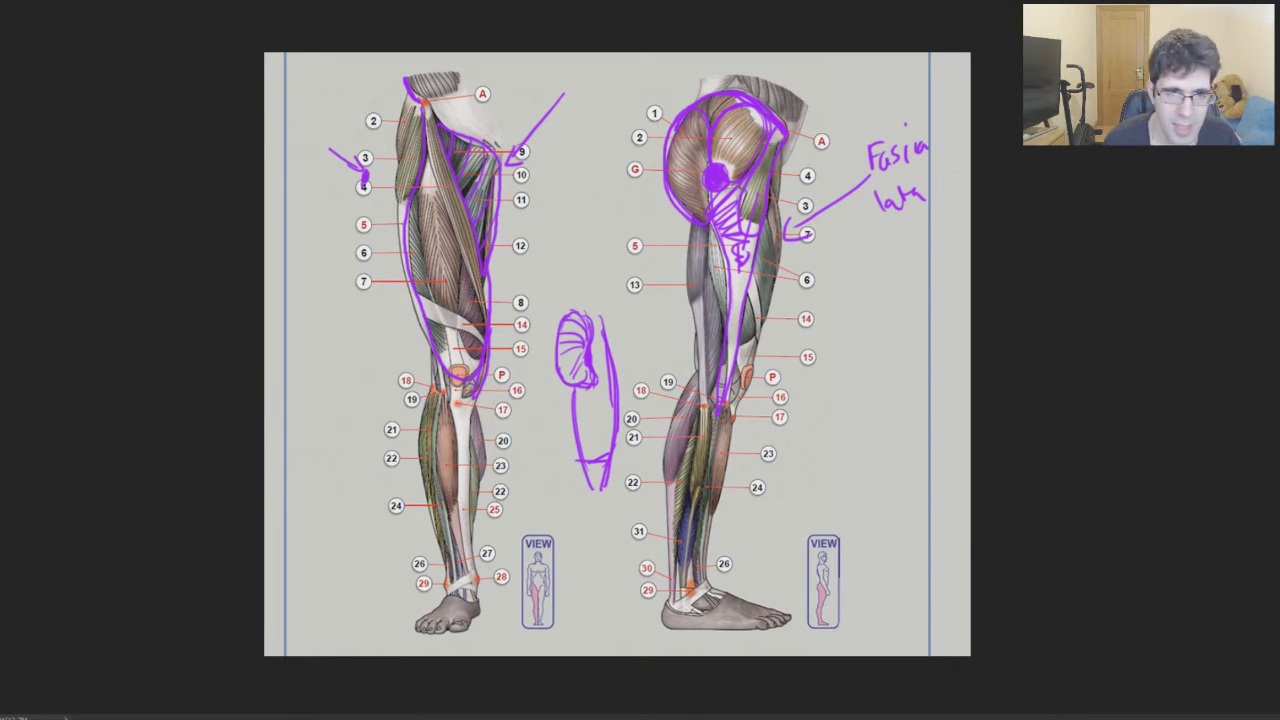
pyautogui.moveTo(348, 370)
pyautogui.mouseDown()
pyautogui.moveTo(416, 316)
pyautogui.moveTo(421, 337)
pyautogui.mouseUp()
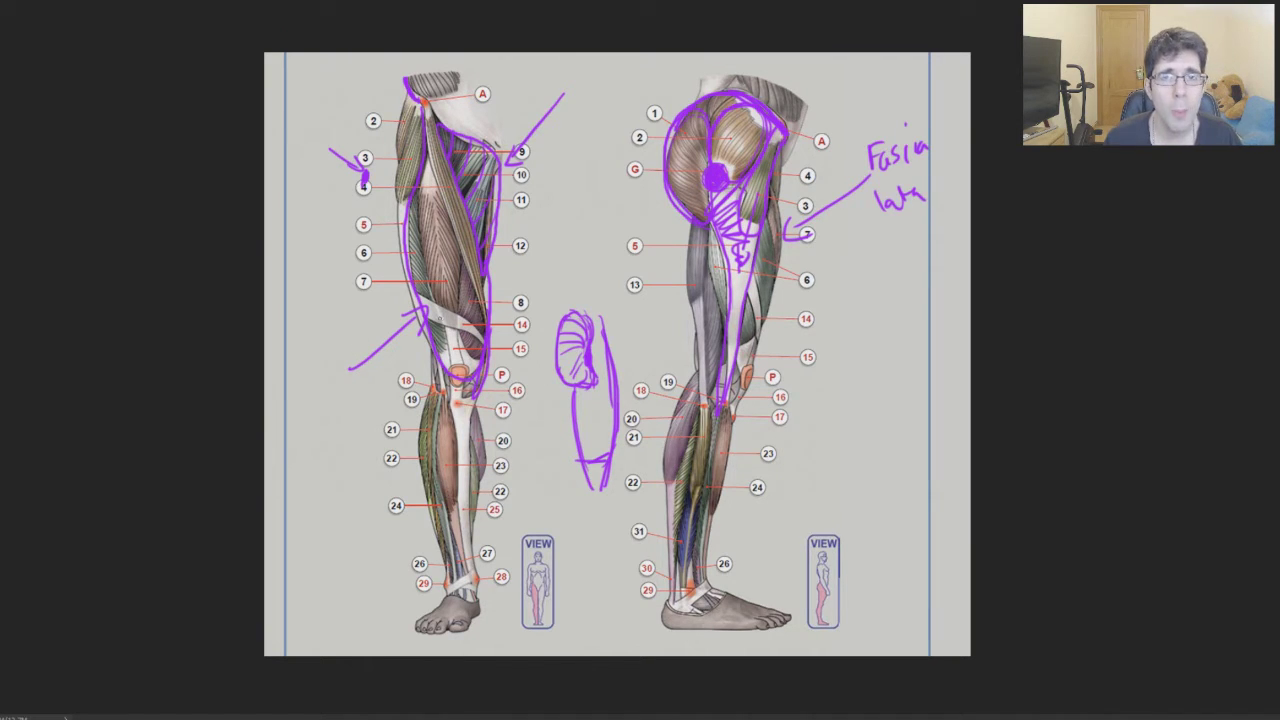
pyautogui.moveTo(350, 303); pyautogui.dragTo(405, 284)
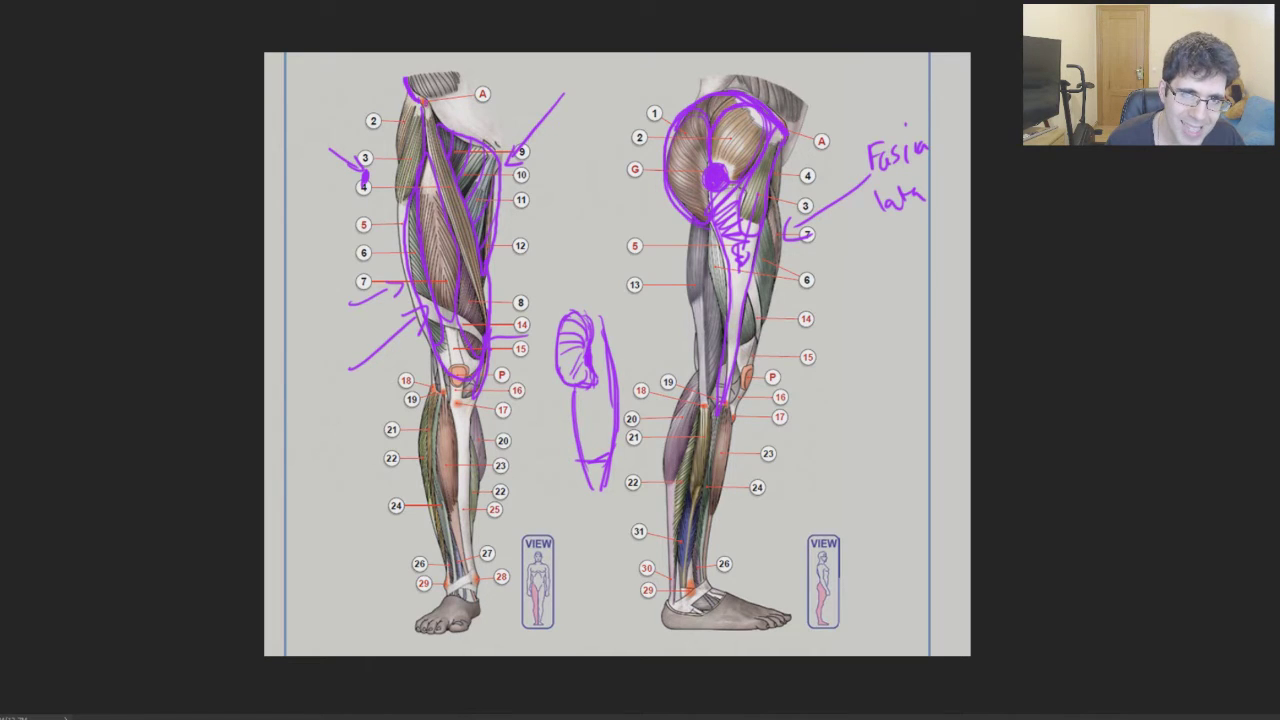
# Handwrite a muscle name above the left hip, circle the kneecap and underline the foot
pyautogui.moveTo(438, 92)
pyautogui.mouseDown()
pyautogui.moveTo(462, 86)
pyautogui.moveTo(482, 54)
pyautogui.mouseUp()
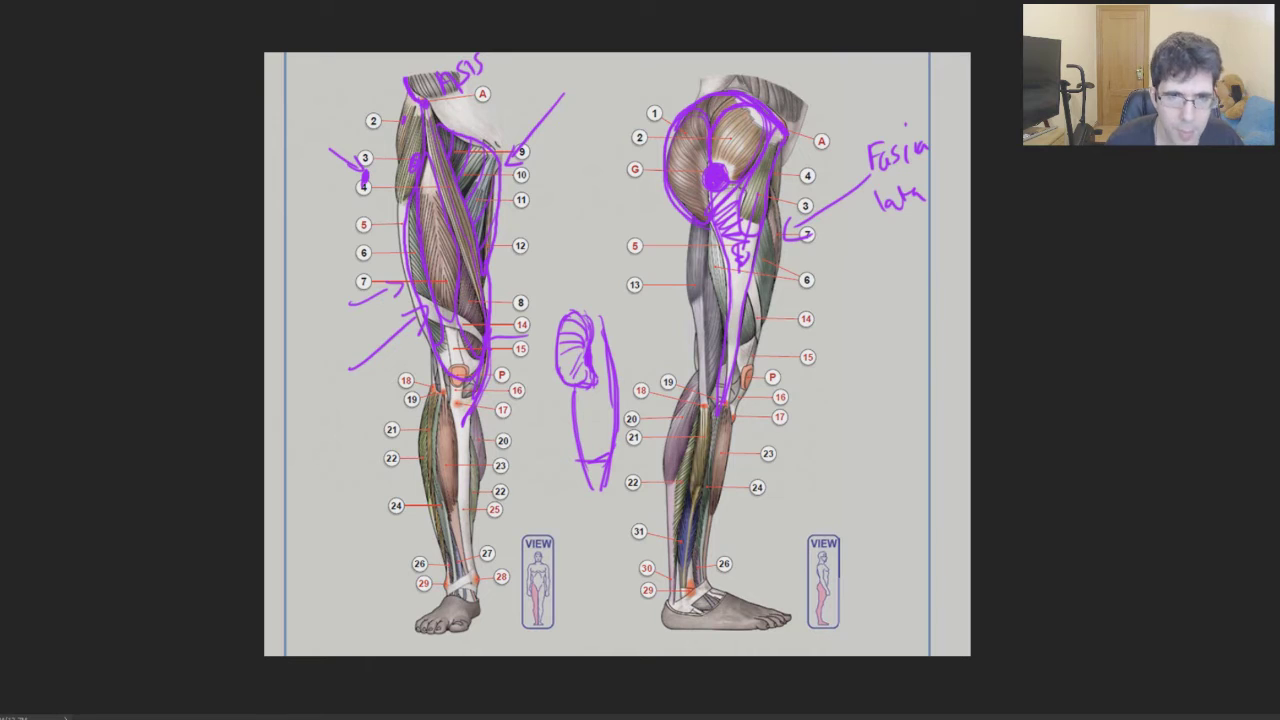
pyautogui.moveTo(458, 364); pyautogui.dragTo(466, 386)
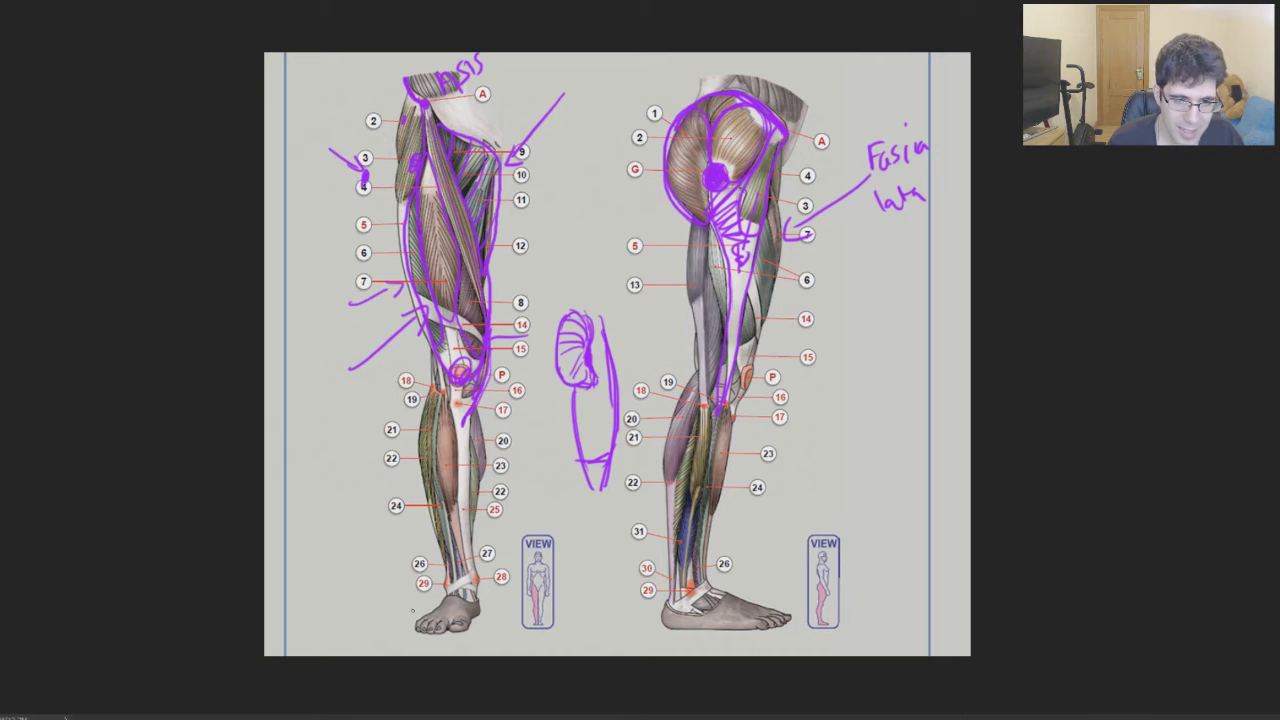
pyautogui.moveTo(454, 617); pyautogui.dragTo(326, 617)
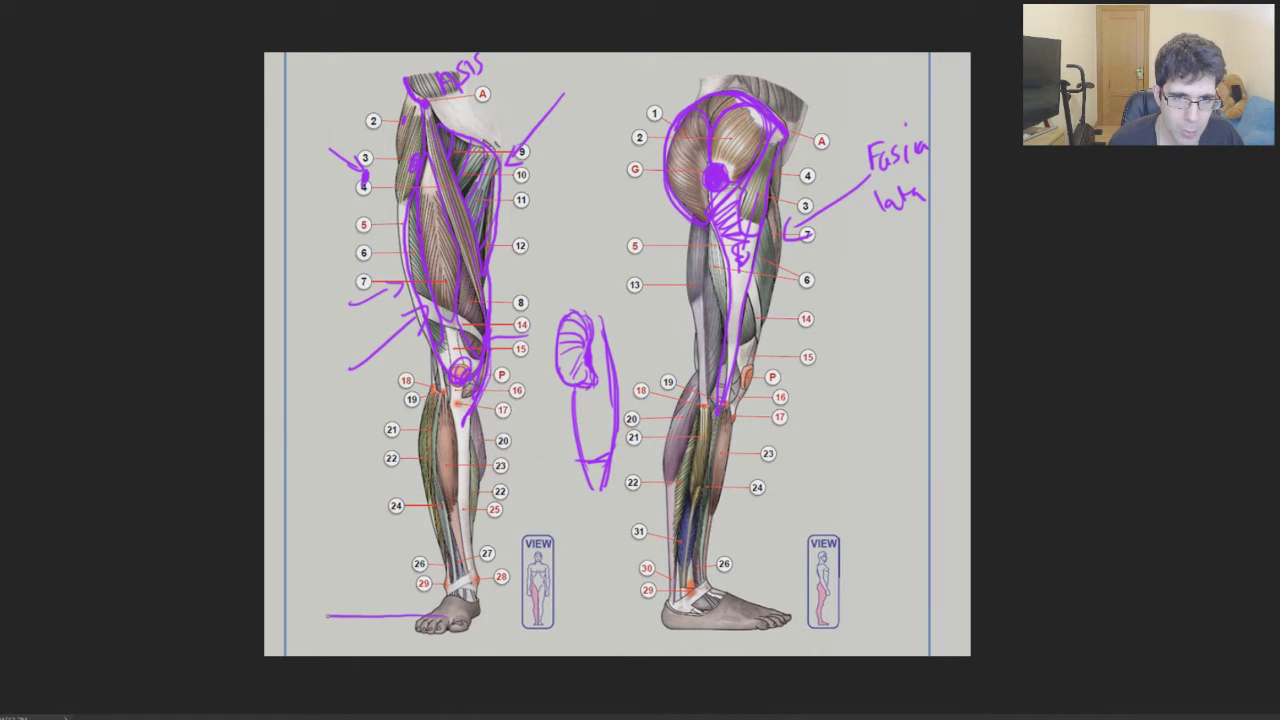
# Draw a full-height measuring line beside the leg, mark the hip level, and write 4 and 1/24
pyautogui.moveTo(380, 97)
pyautogui.mouseDown()
pyautogui.moveTo(316, 97)
pyautogui.moveTo(312, 620)
pyautogui.mouseUp()
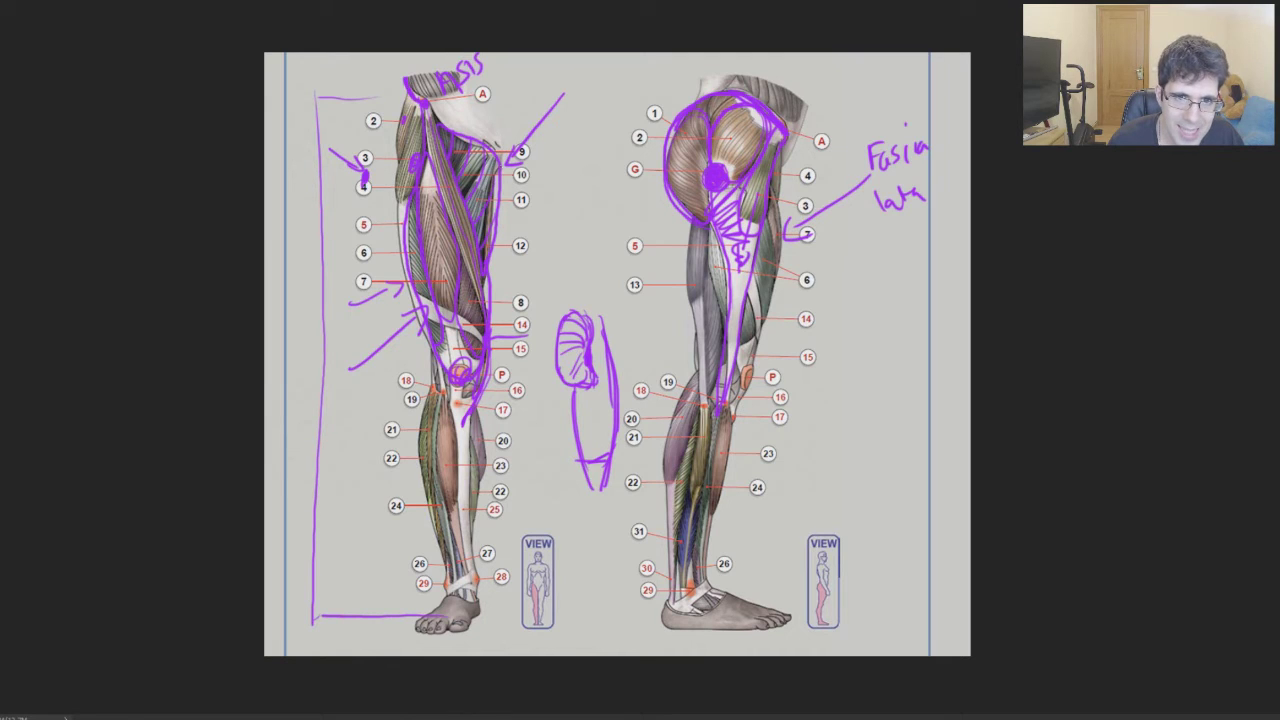
pyautogui.moveTo(410, 166); pyautogui.dragTo(298, 166)
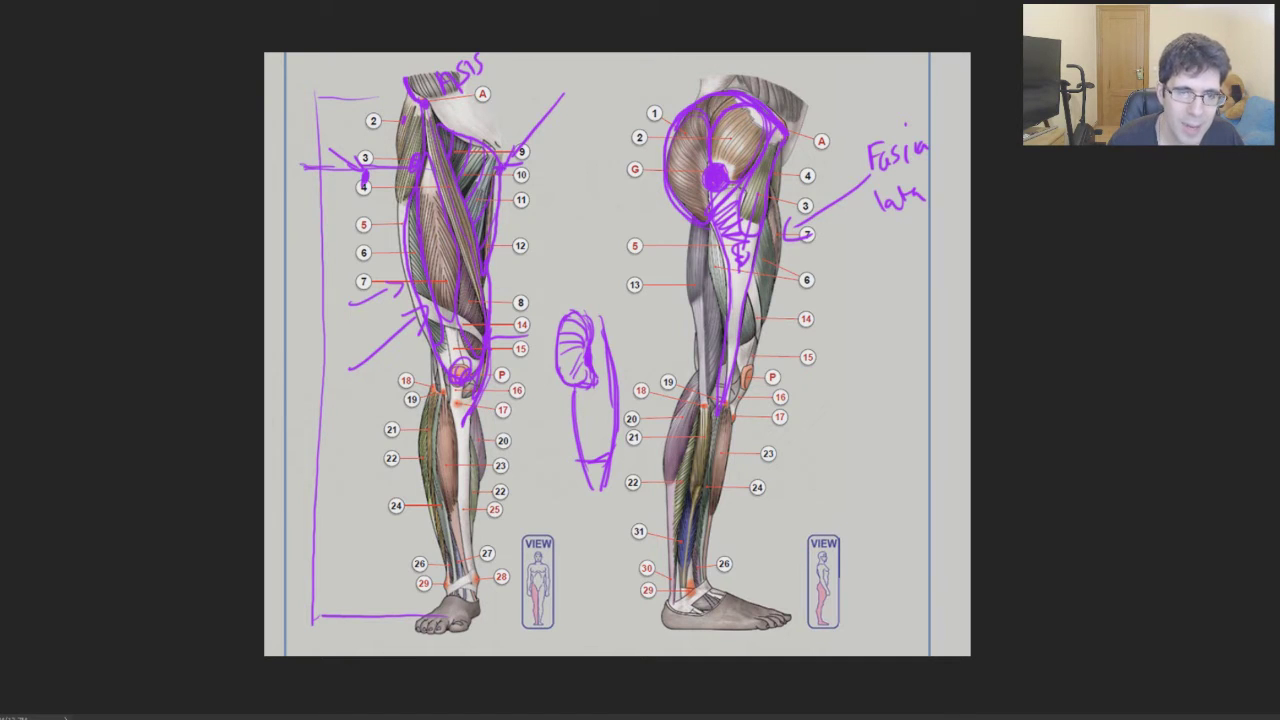
pyautogui.moveTo(270, 78); pyautogui.dragTo(279, 132)
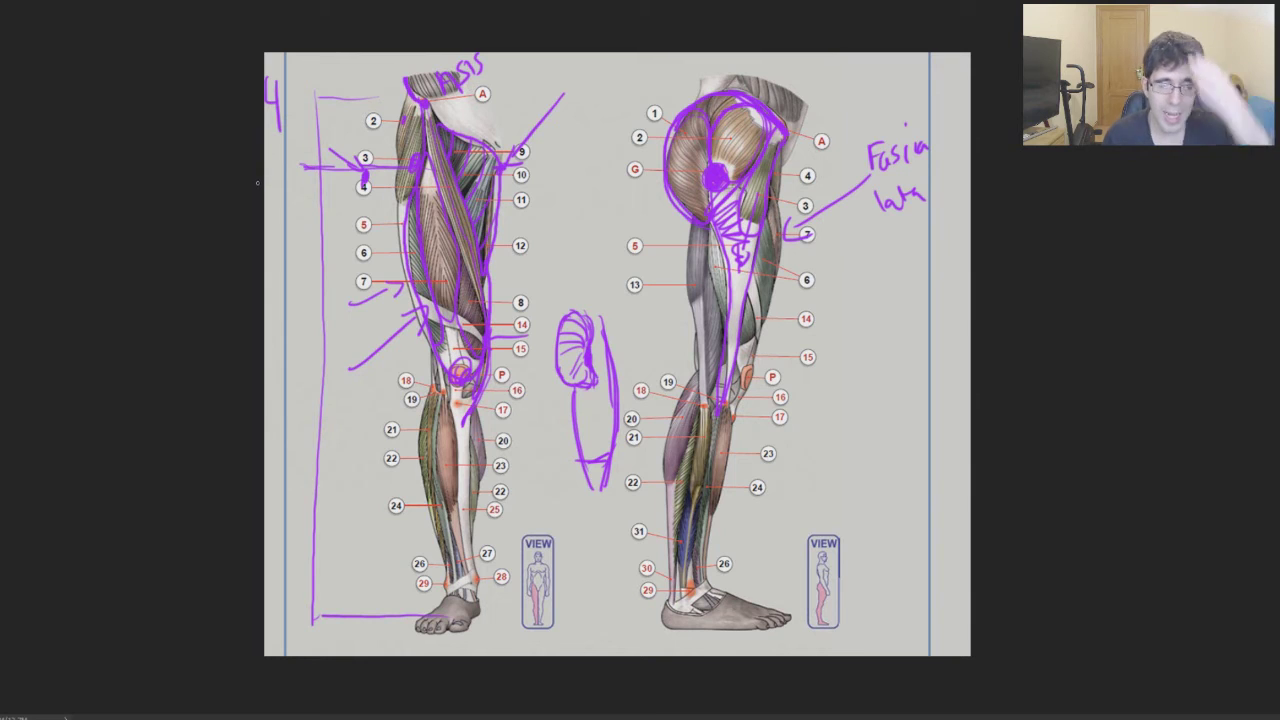
pyautogui.moveTo(291, 115)
pyautogui.mouseDown()
pyautogui.moveTo(290, 134)
pyautogui.moveTo(393, 97)
pyautogui.mouseUp()
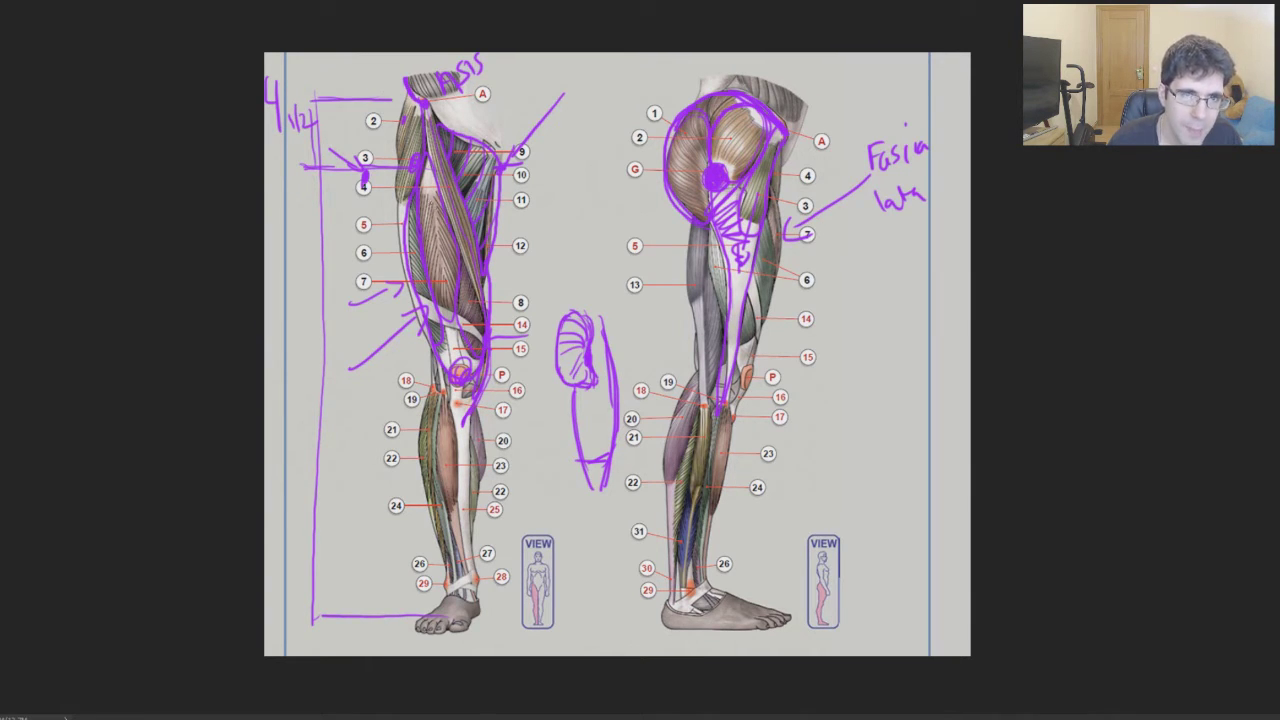
# Tick and dot the measuring line, label each half 2, and zigzag-hatch the lower leg
pyautogui.moveTo(306, 365); pyautogui.dragTo(328, 362)
pyautogui.click(315, 97)
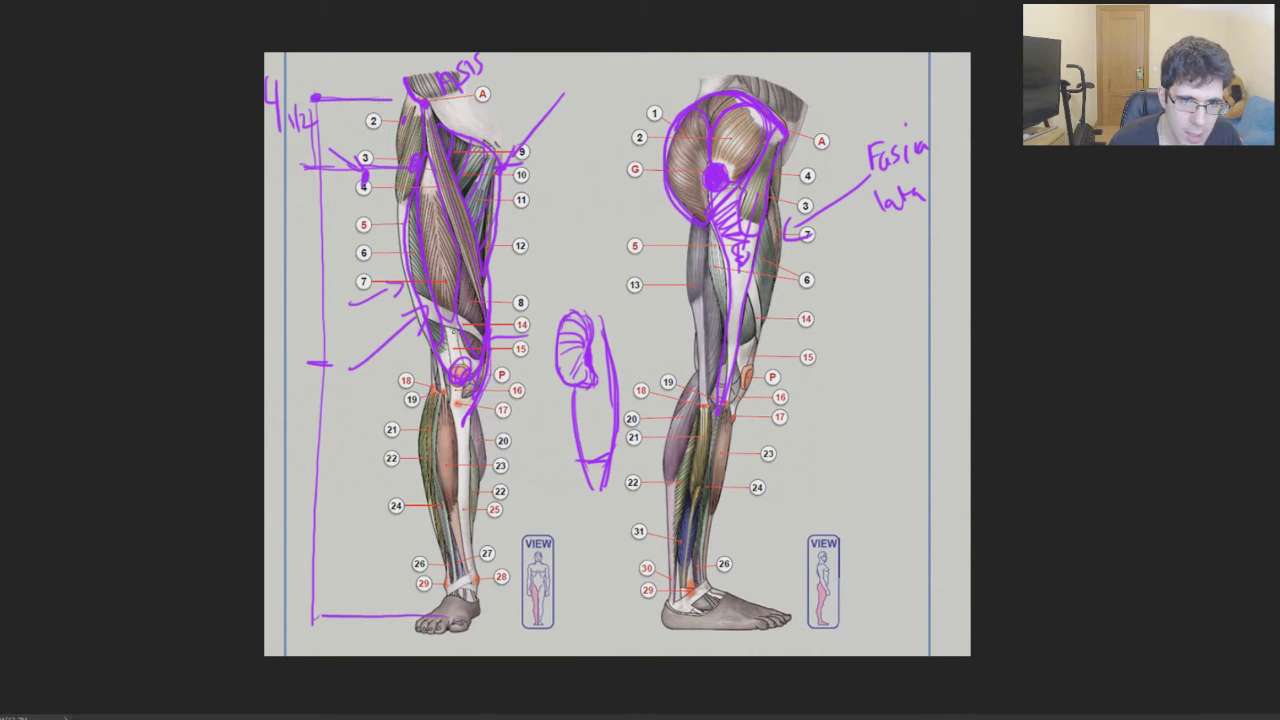
pyautogui.moveTo(275, 243); pyautogui.dragTo(301, 258)
pyautogui.moveTo(274, 489); pyautogui.dragTo(301, 516)
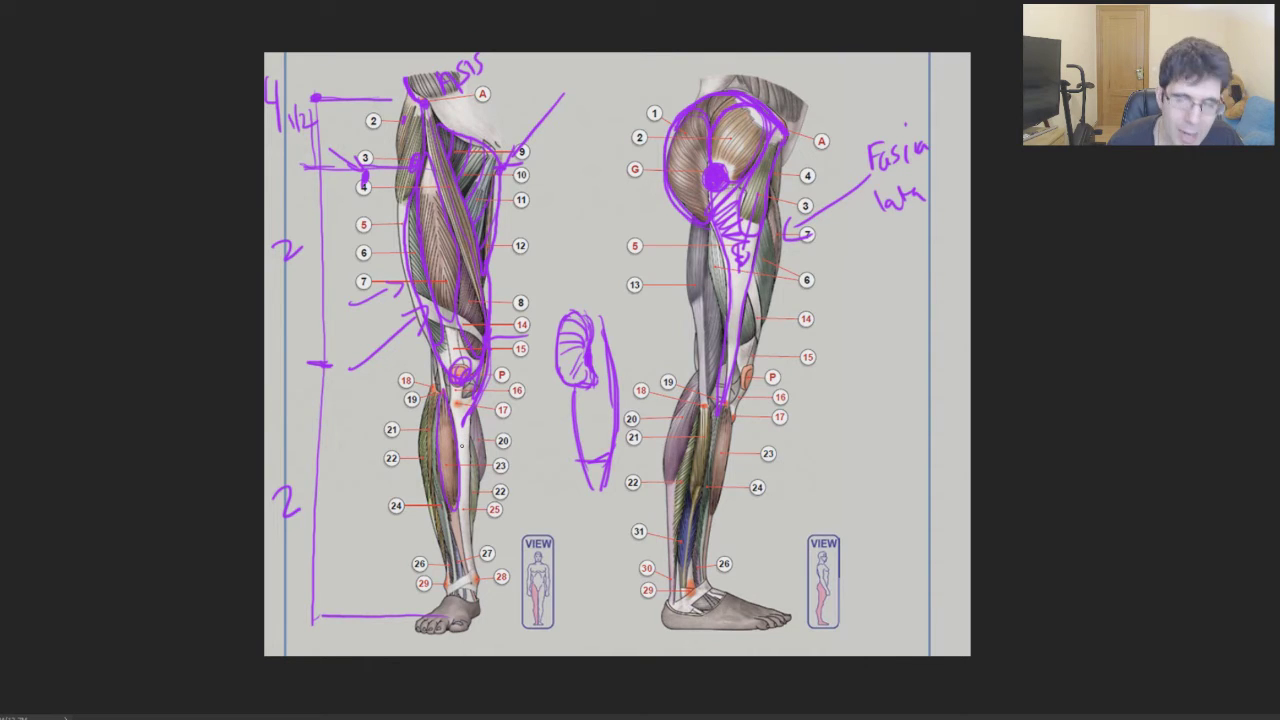
pyautogui.moveTo(436, 415); pyautogui.dragTo(460, 500)
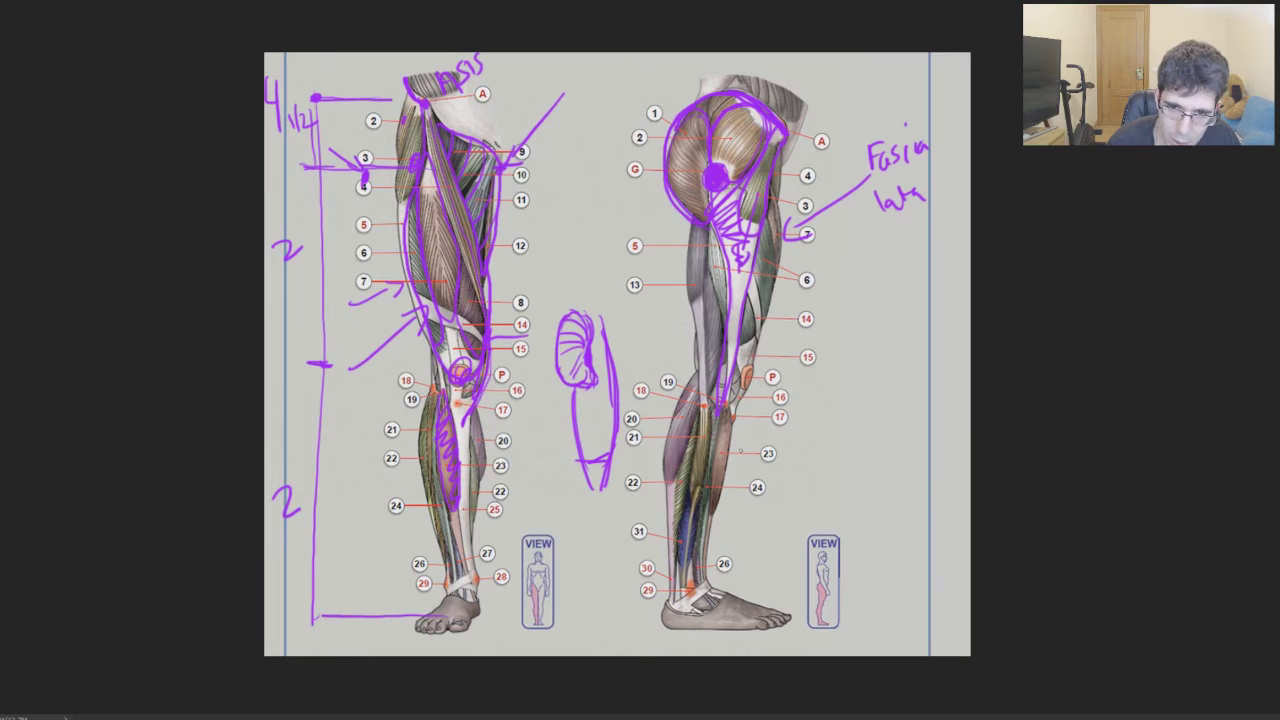
# Sketch a leg contour in the right margin and trace the front edge of the side-view calf
pyautogui.moveTo(868, 348); pyautogui.dragTo(835, 541)
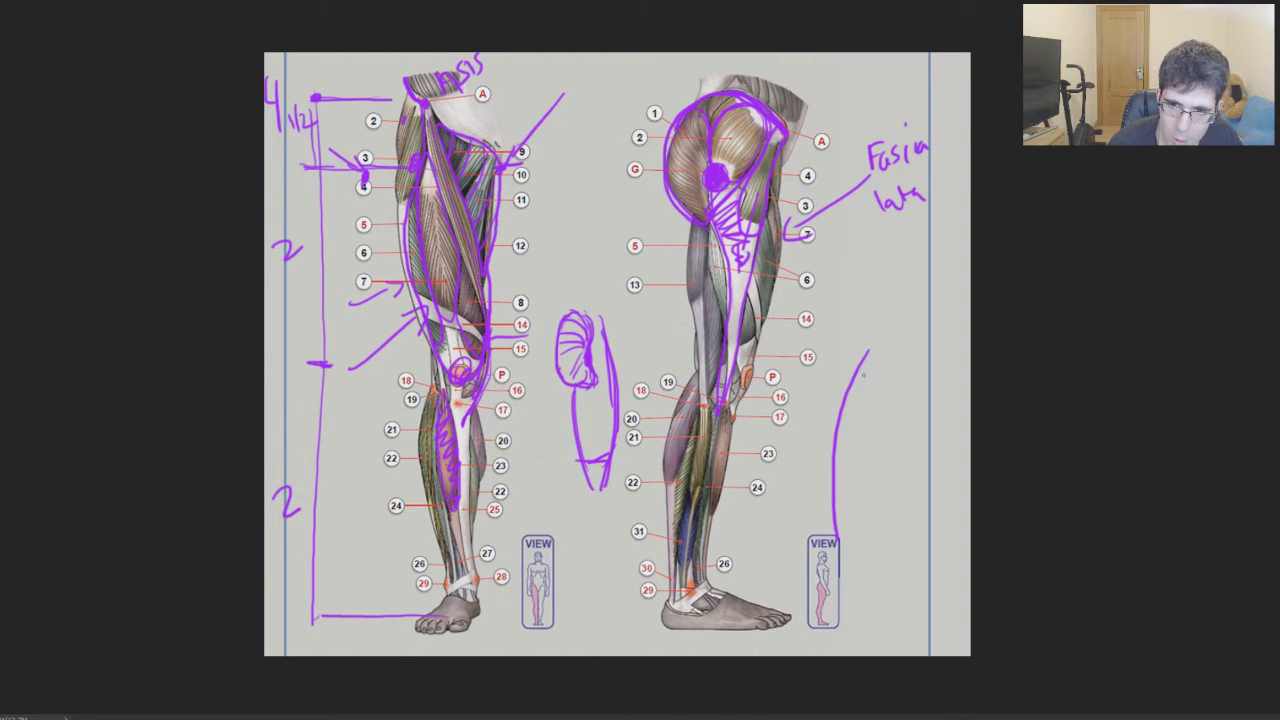
pyautogui.moveTo(852, 369); pyautogui.dragTo(834, 482)
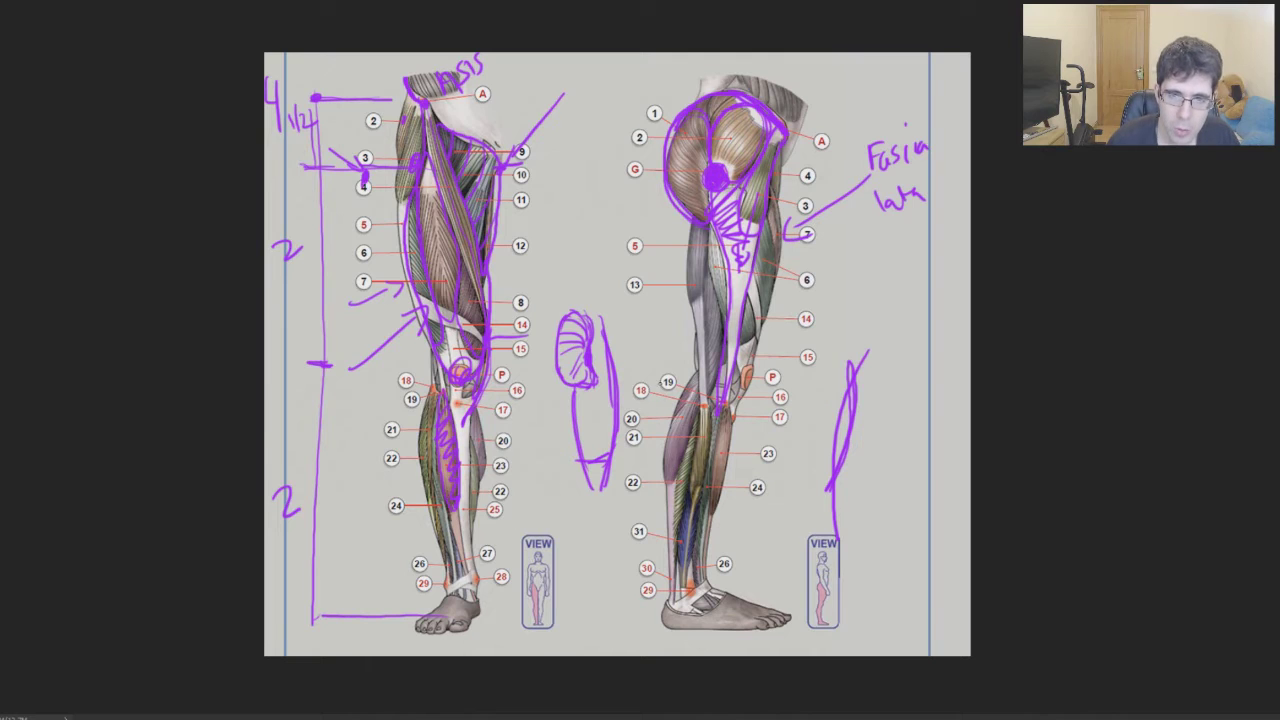
pyautogui.moveTo(699, 371); pyautogui.dragTo(667, 466)
pyautogui.moveTo(697, 377)
pyautogui.mouseDown()
pyautogui.moveTo(662, 480)
pyautogui.moveTo(694, 406)
pyautogui.mouseUp()
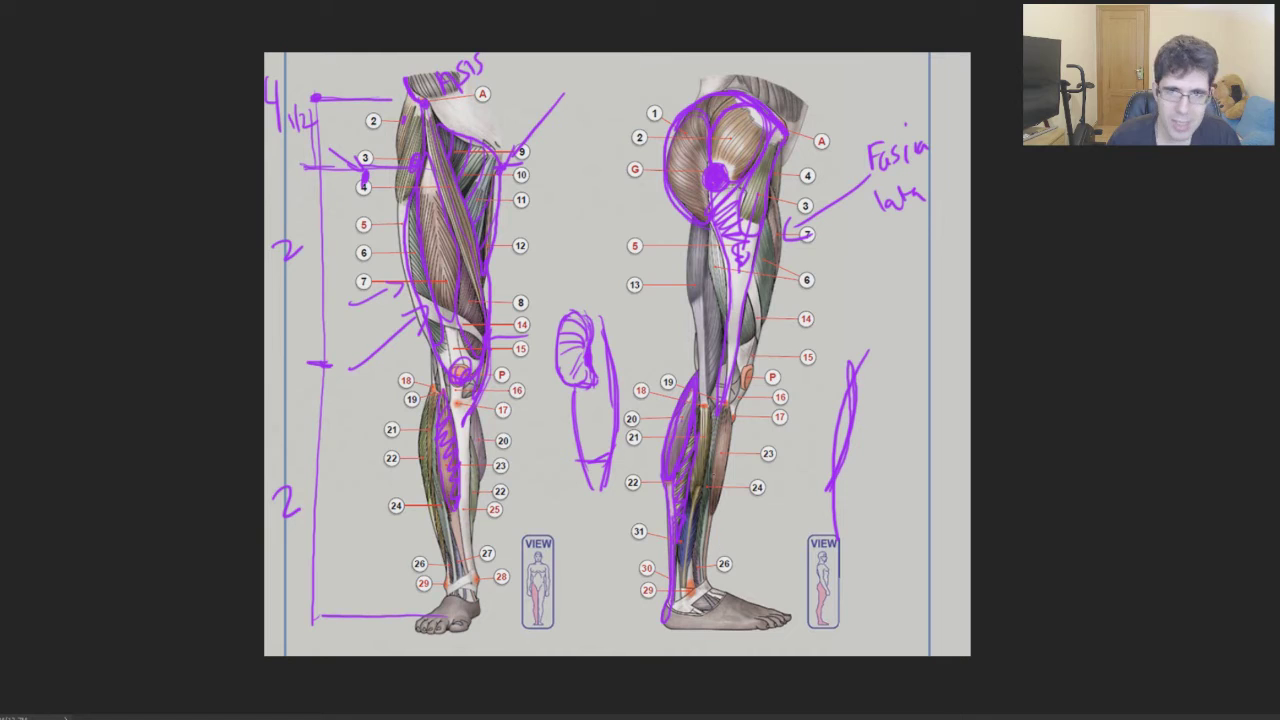
# Mark the front-view ankle and reinforce the thigh outline, undoing the side-view thigh hatching
pyautogui.moveTo(461, 562); pyautogui.dragTo(461, 588)
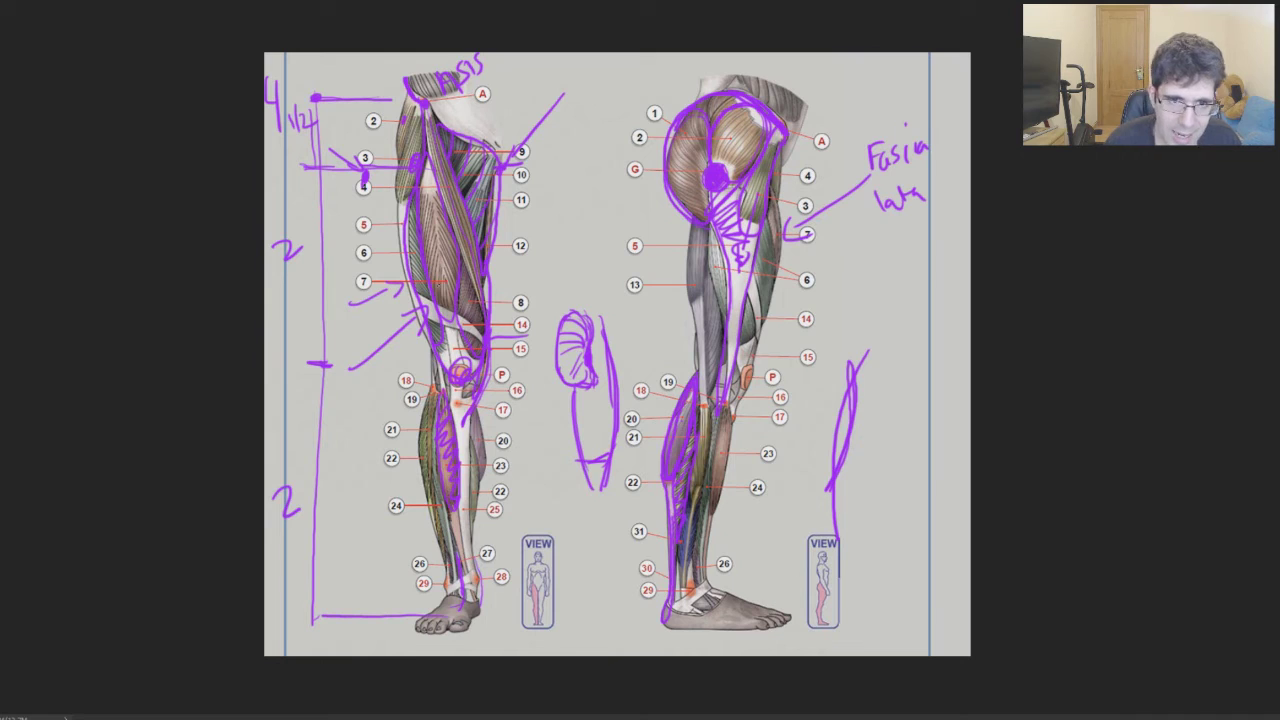
pyautogui.moveTo(410, 212); pyautogui.dragTo(432, 310)
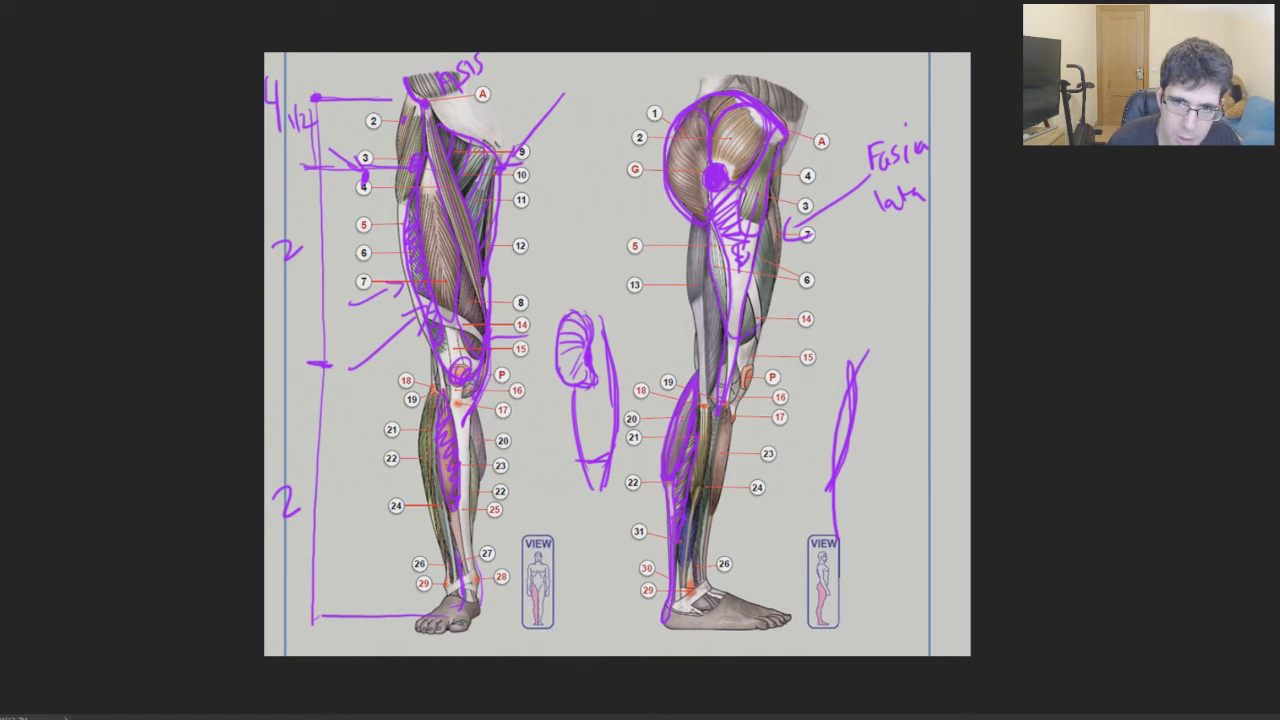
pyautogui.moveTo(750, 186)
pyautogui.mouseDown()
pyautogui.moveTo(722, 250)
pyautogui.moveTo(750, 268)
pyautogui.moveTo(740, 318)
pyautogui.moveTo(756, 344)
pyautogui.mouseUp()
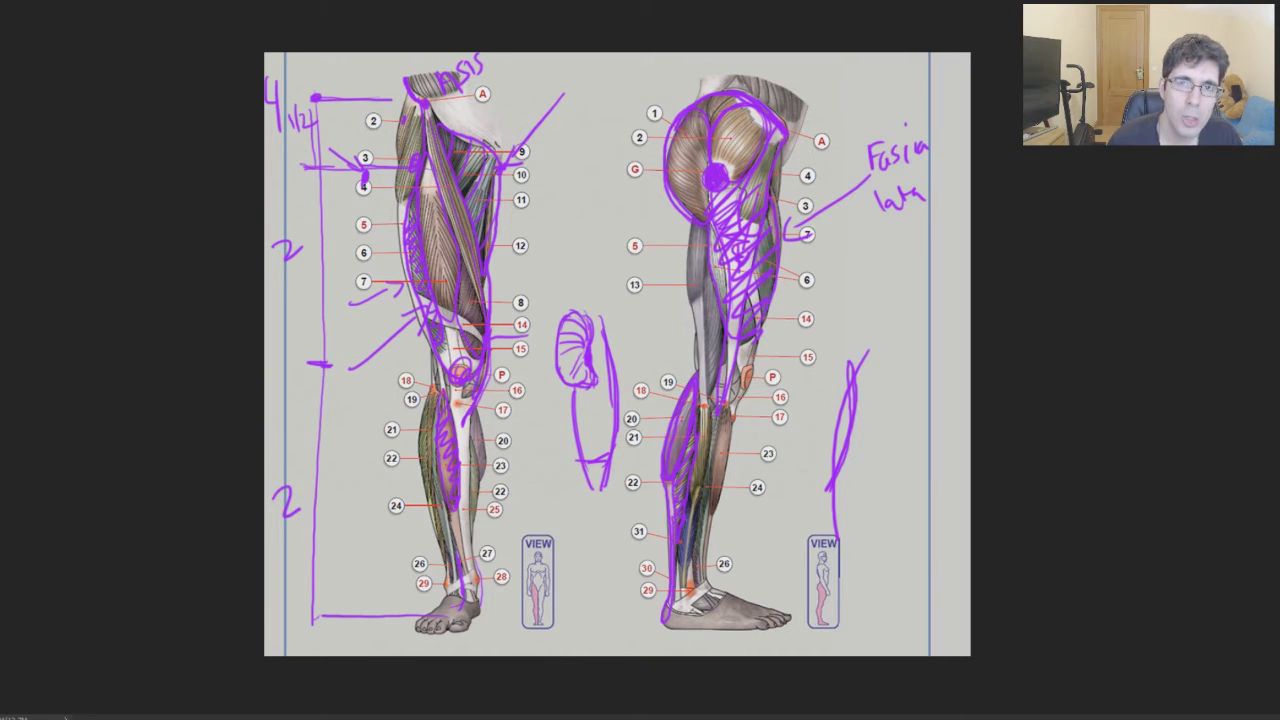
pyautogui.hotkey('ctrl', 'z')
pyautogui.hotkey('ctrl', 'z')
pyautogui.hotkey('ctrl', 'z')
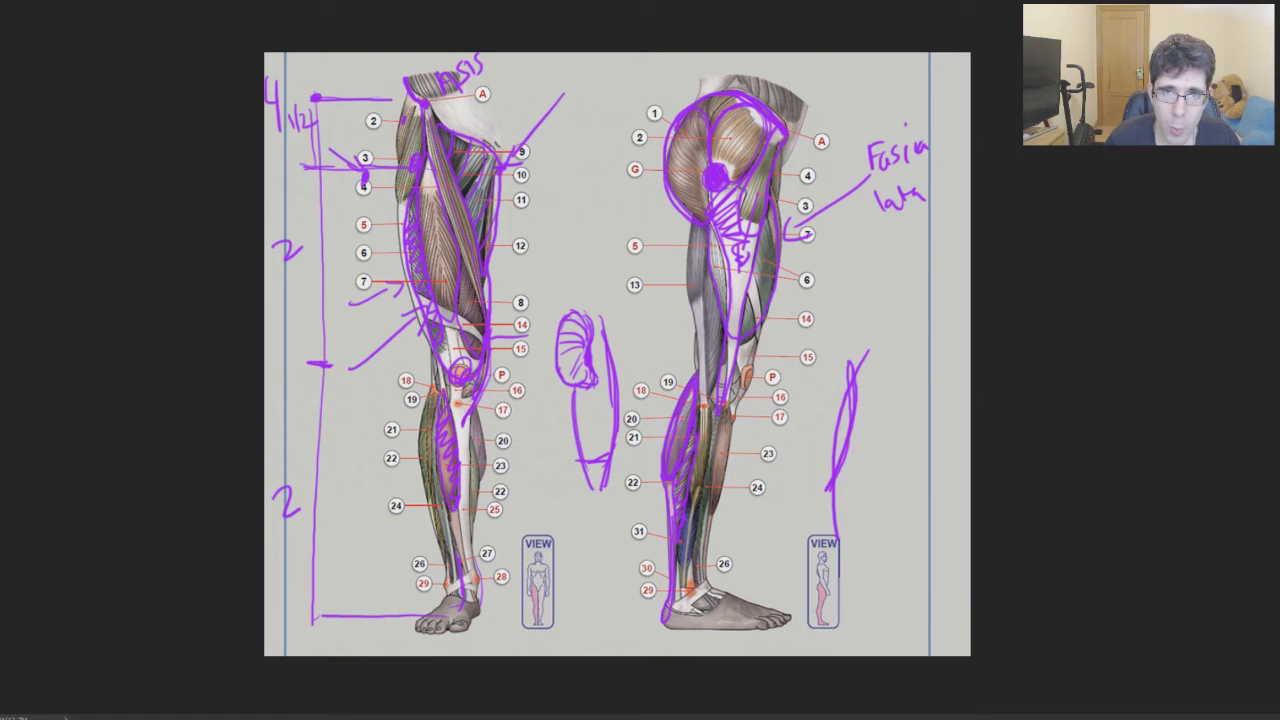
pyautogui.press('Tab')
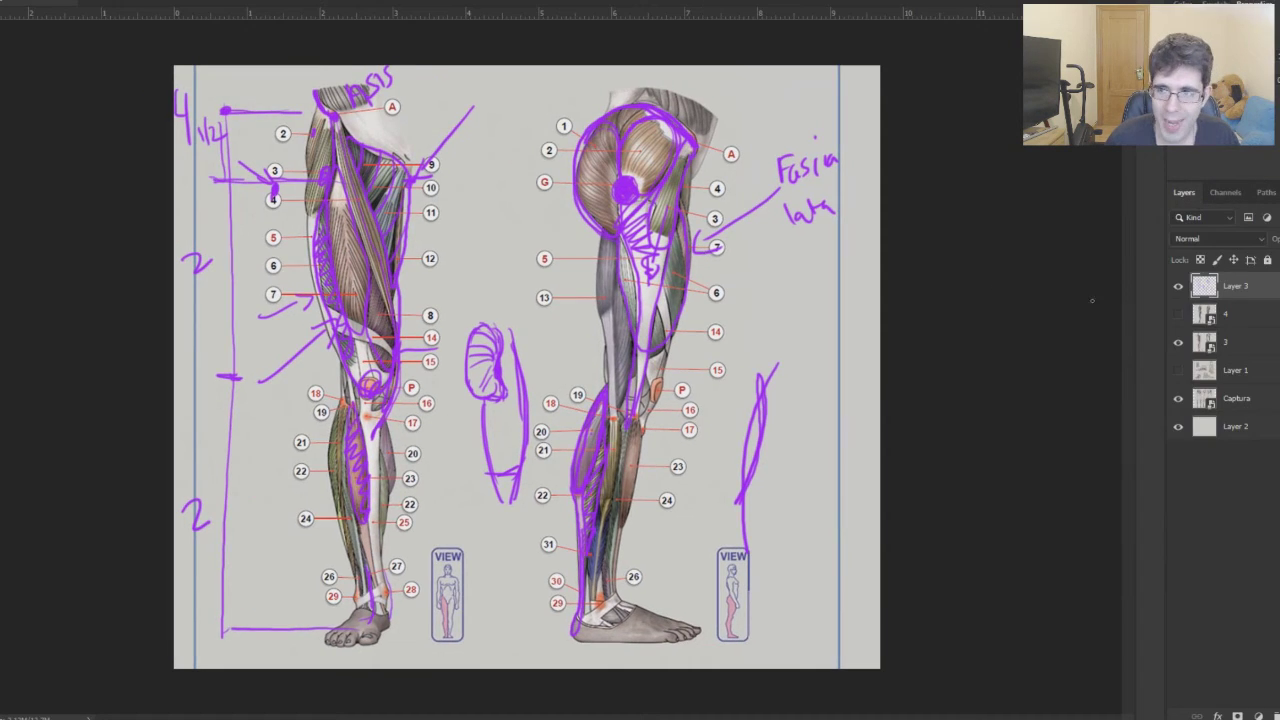
# Reveal the back and inner-side leg views and delete the layer holding the purple drawing
pyautogui.click(1178, 314)
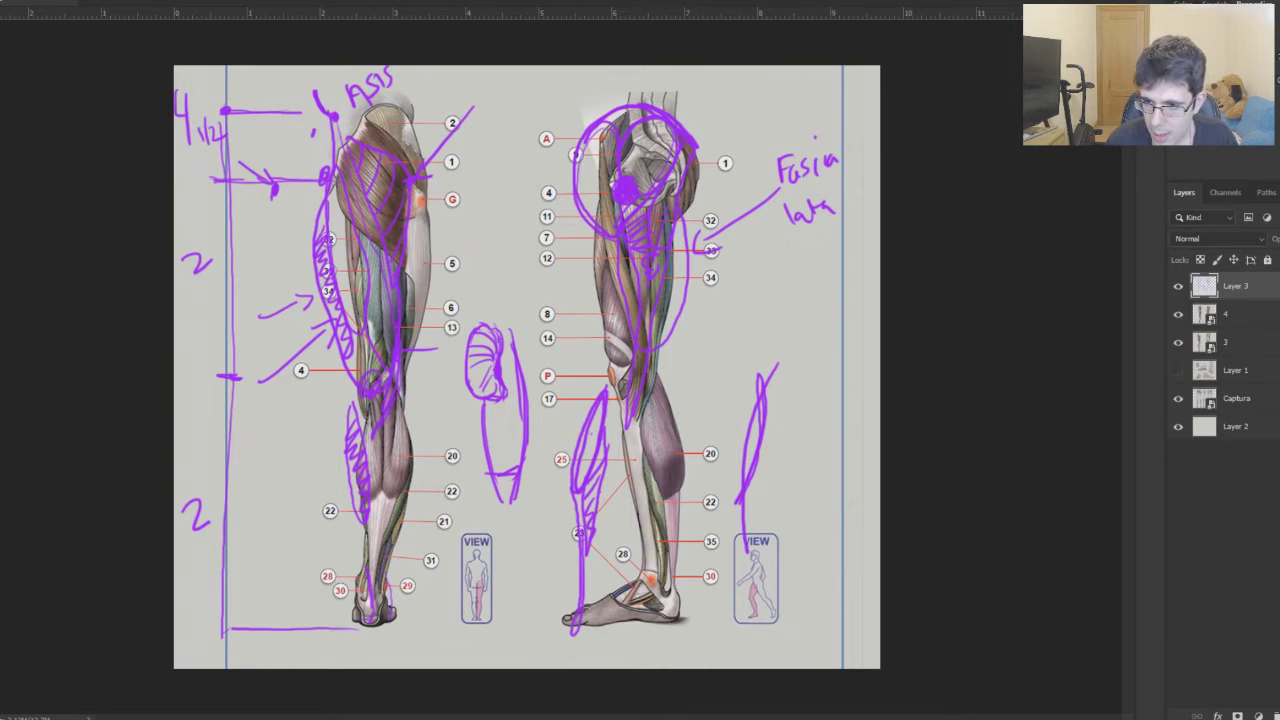
pyautogui.press('Delete')
pyautogui.press('Tab')
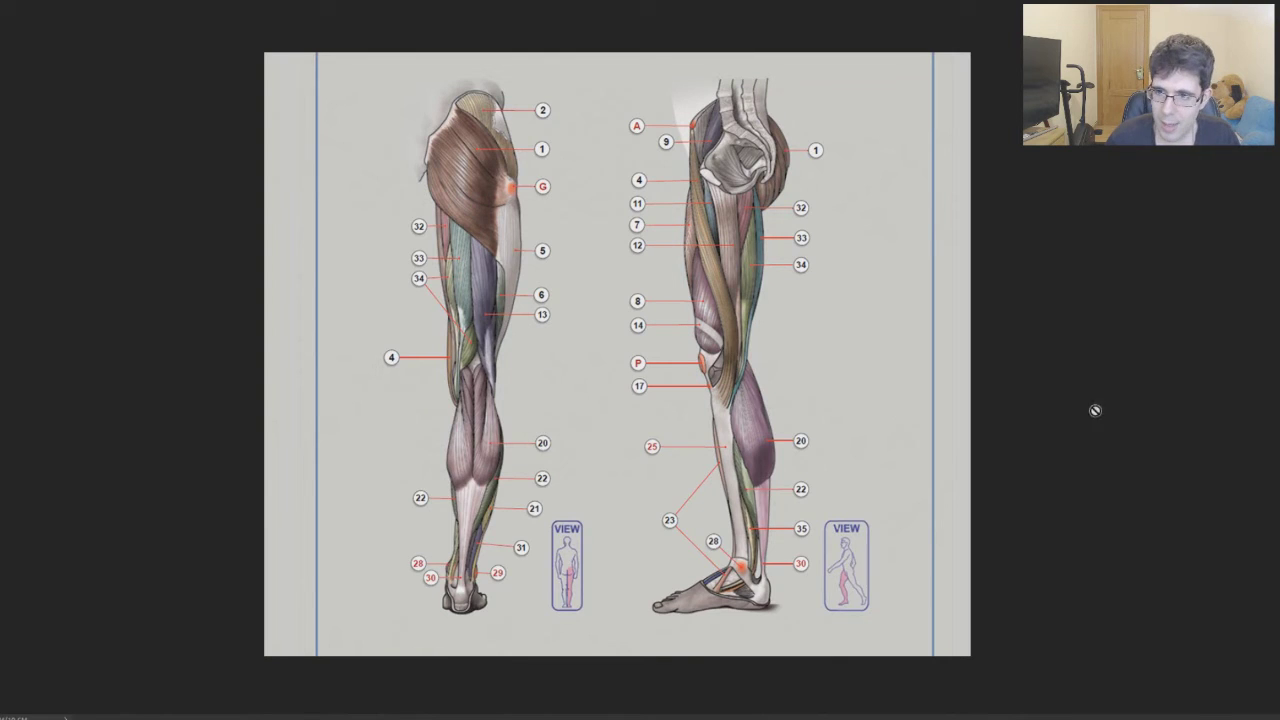
pyautogui.press('Tab')
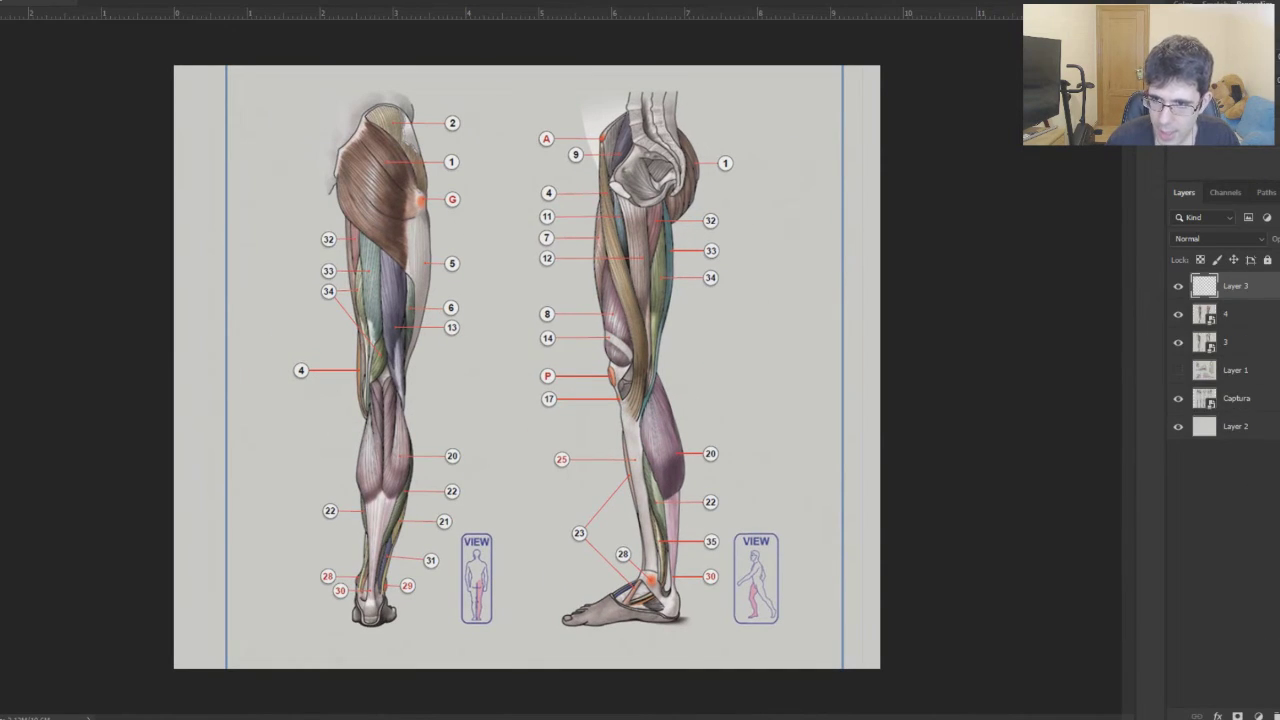
pyautogui.press('Tab')
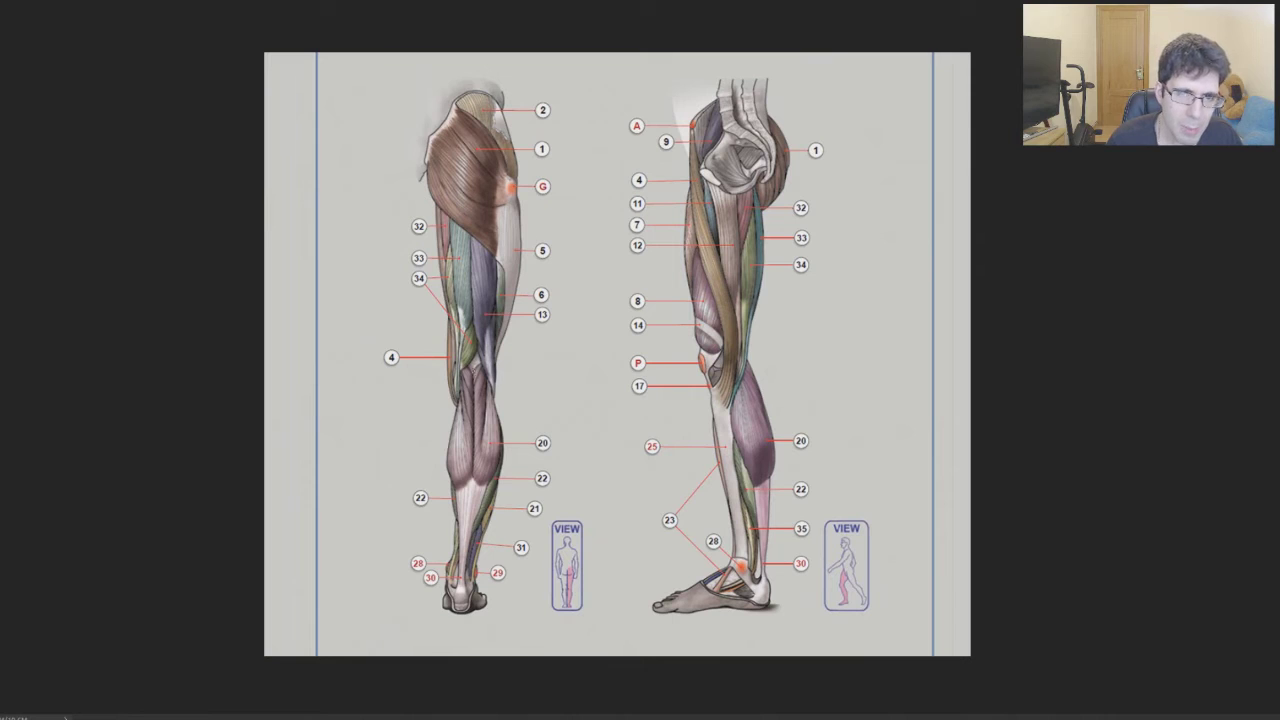
# Outline the back-view calf's outer and inner edges down to the heel and circle the heel
pyautogui.moveTo(462, 392); pyautogui.dragTo(487, 383)
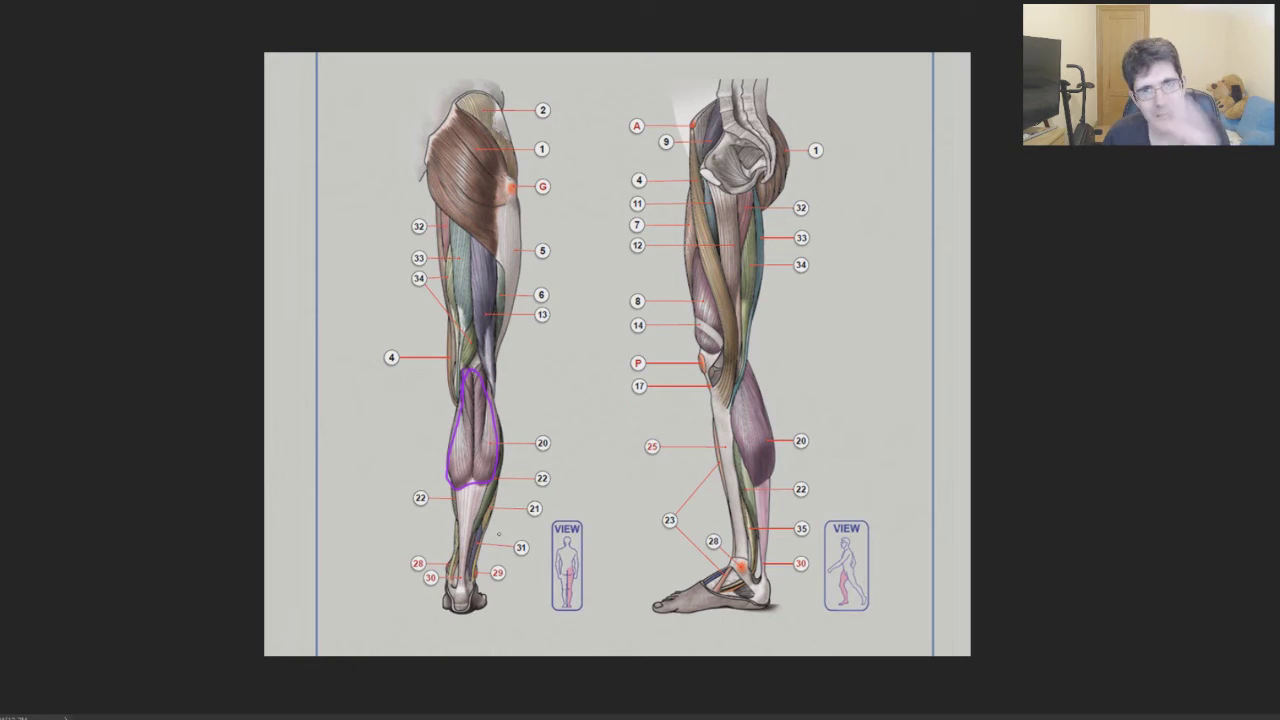
pyautogui.moveTo(503, 448); pyautogui.dragTo(486, 520)
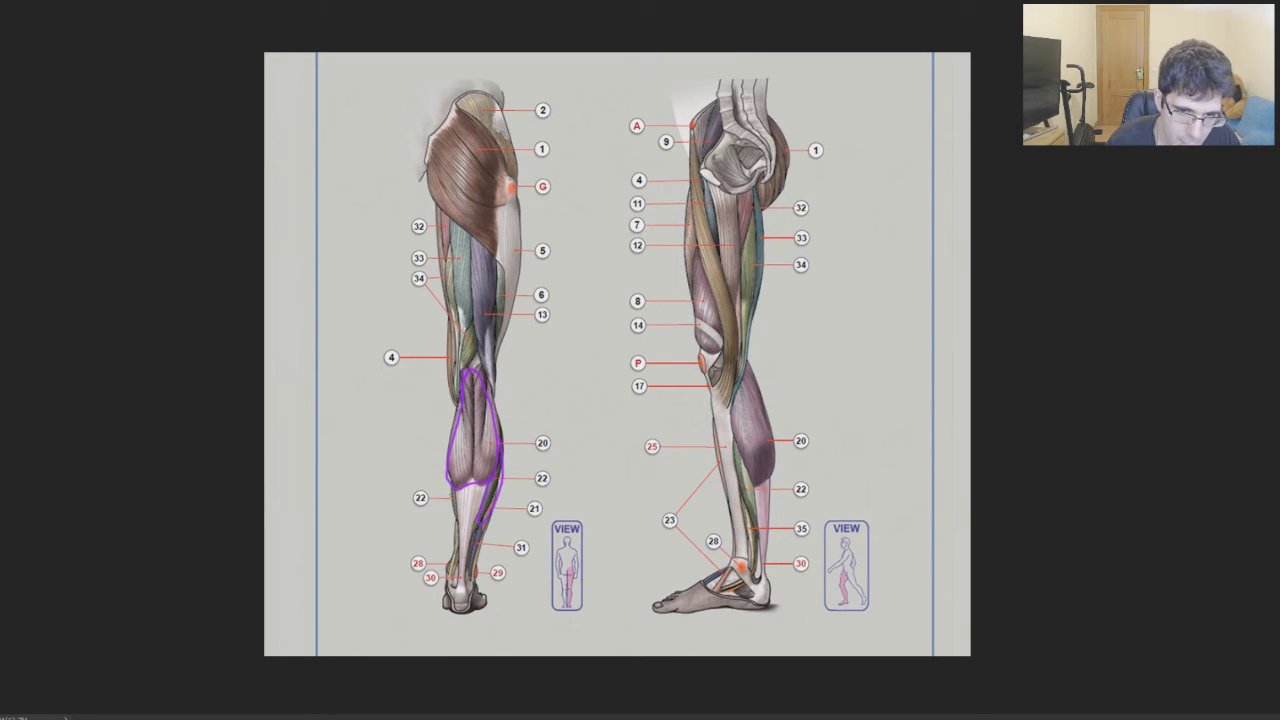
pyautogui.moveTo(449, 488)
pyautogui.mouseDown()
pyautogui.moveTo(457, 520)
pyautogui.moveTo(461, 510)
pyautogui.mouseUp()
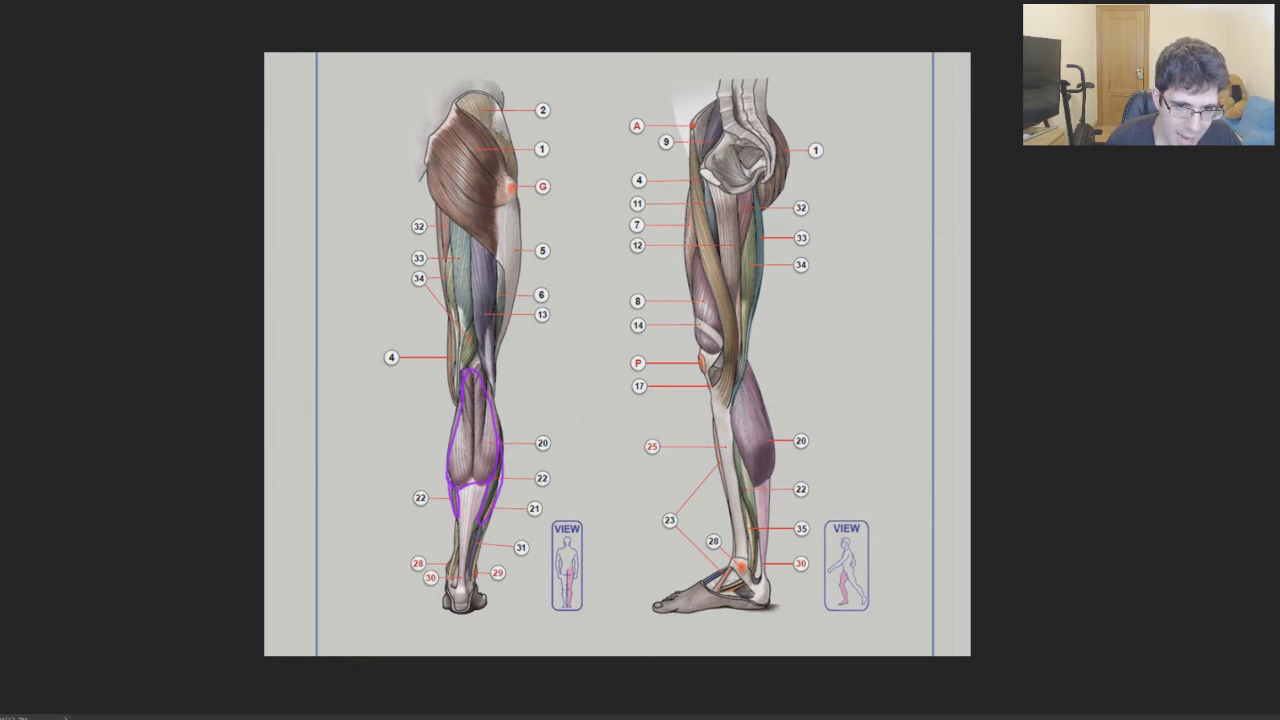
pyautogui.moveTo(457, 574); pyautogui.dragTo(465, 600)
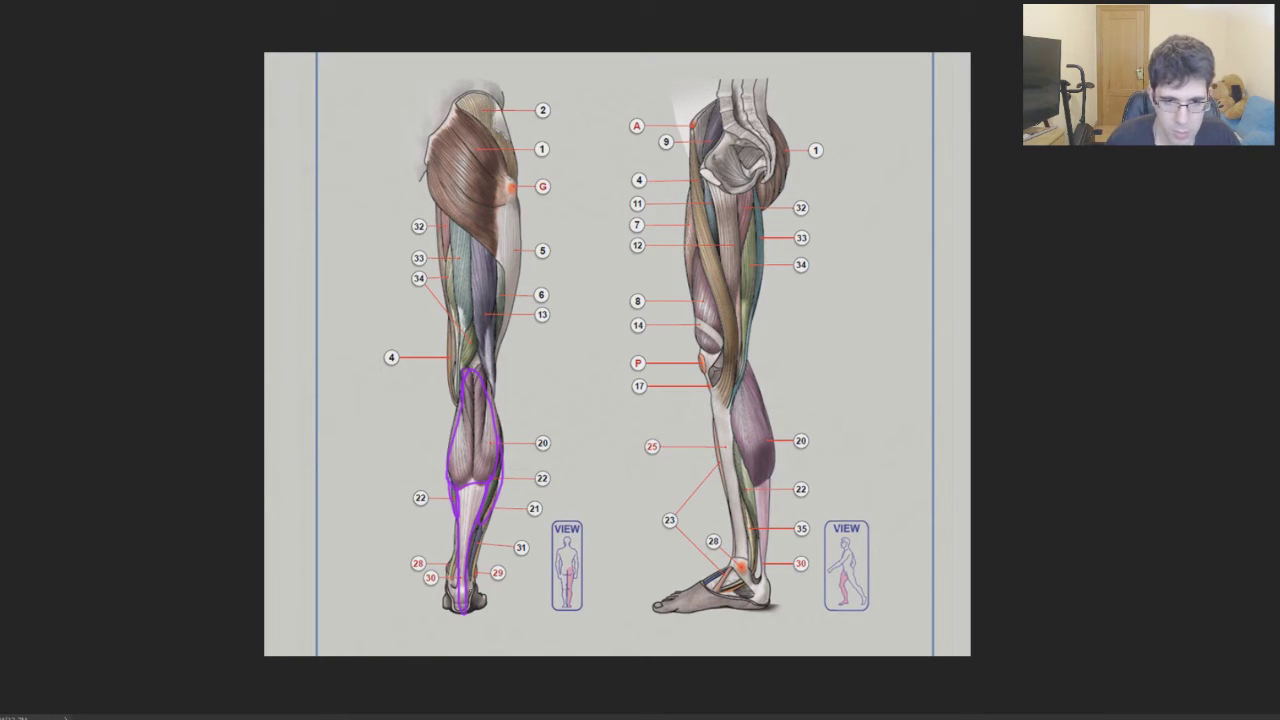
pyautogui.moveTo(465, 590); pyautogui.dragTo(457, 616)
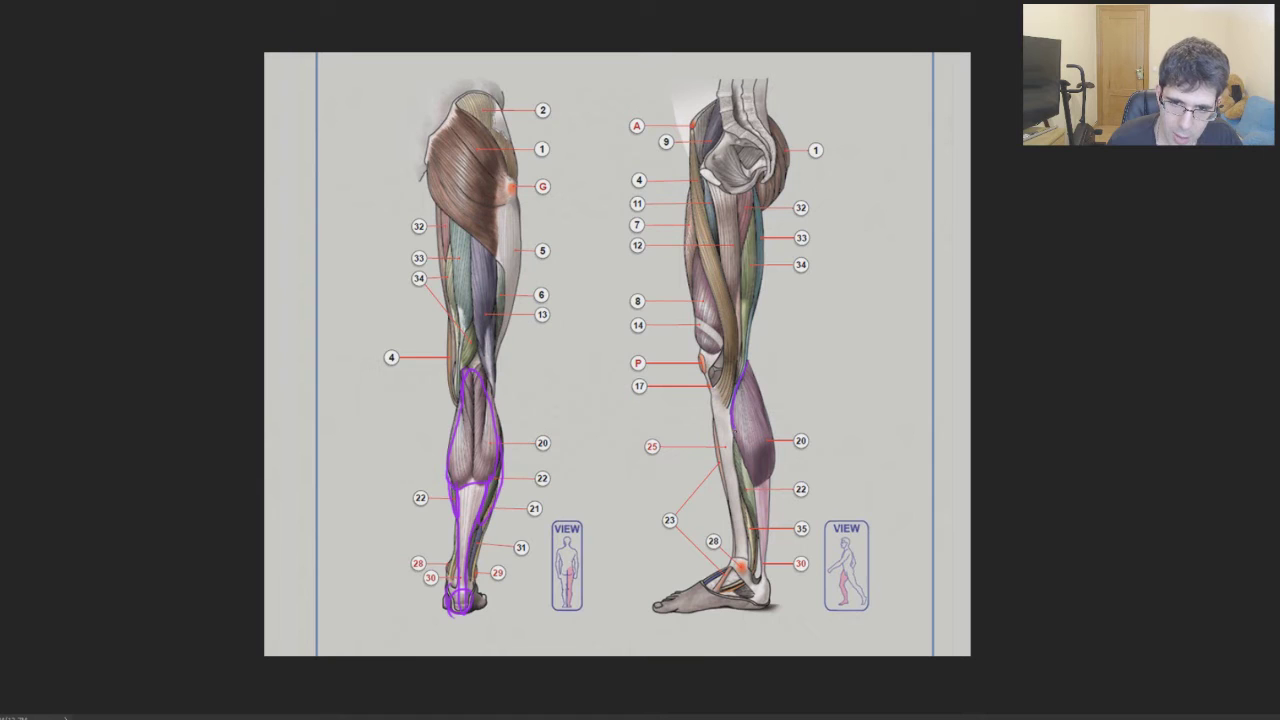
# Outline the side-view calf and shin and the back-view thigh, then start a rounded margin box
pyautogui.moveTo(759, 377); pyautogui.dragTo(771, 427)
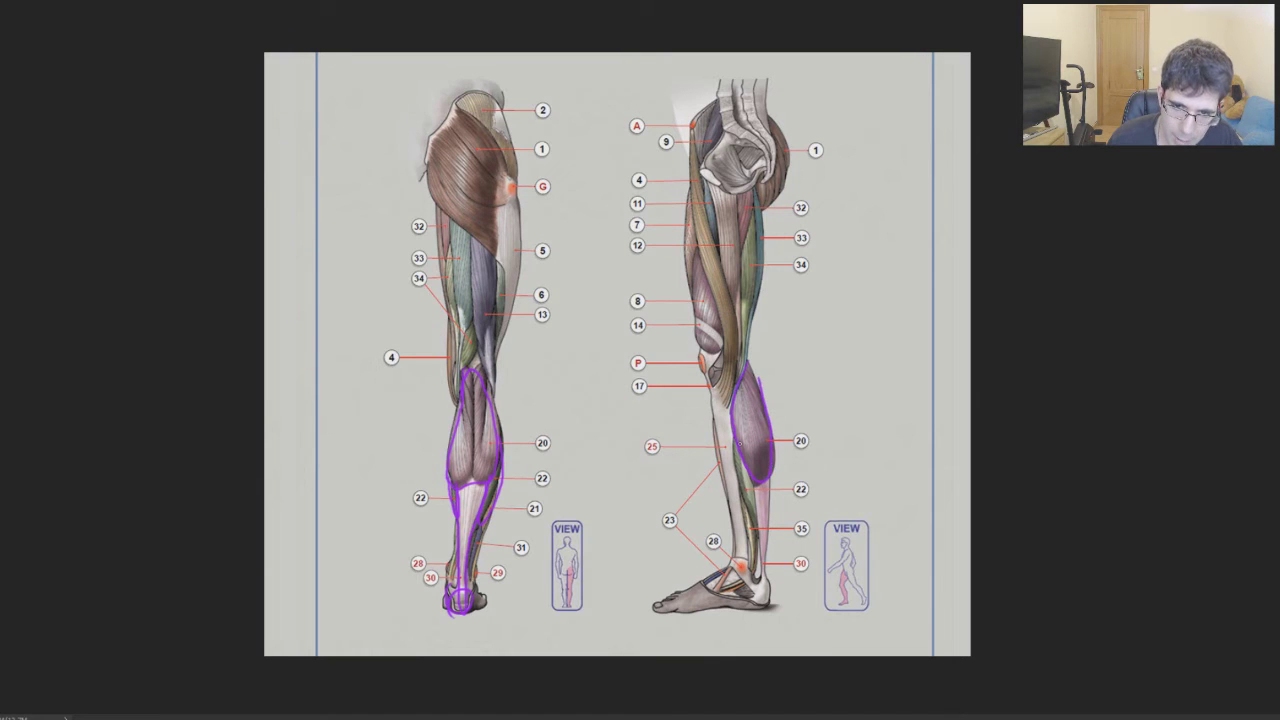
pyautogui.moveTo(759, 532); pyautogui.dragTo(757, 484)
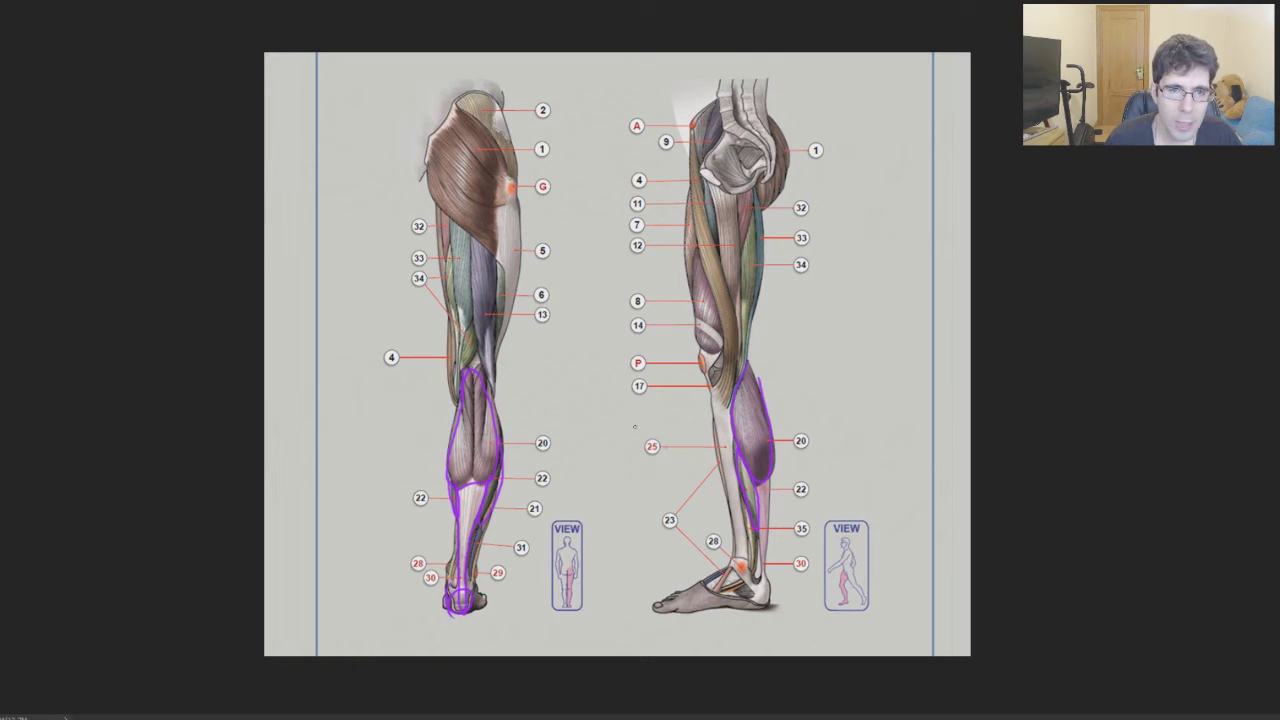
pyautogui.moveTo(452, 248)
pyautogui.mouseDown()
pyautogui.moveTo(452, 364)
pyautogui.moveTo(474, 298)
pyautogui.moveTo(468, 240)
pyautogui.moveTo(500, 288)
pyautogui.moveTo(504, 356)
pyautogui.moveTo(488, 368)
pyautogui.moveTo(482, 345)
pyautogui.mouseUp()
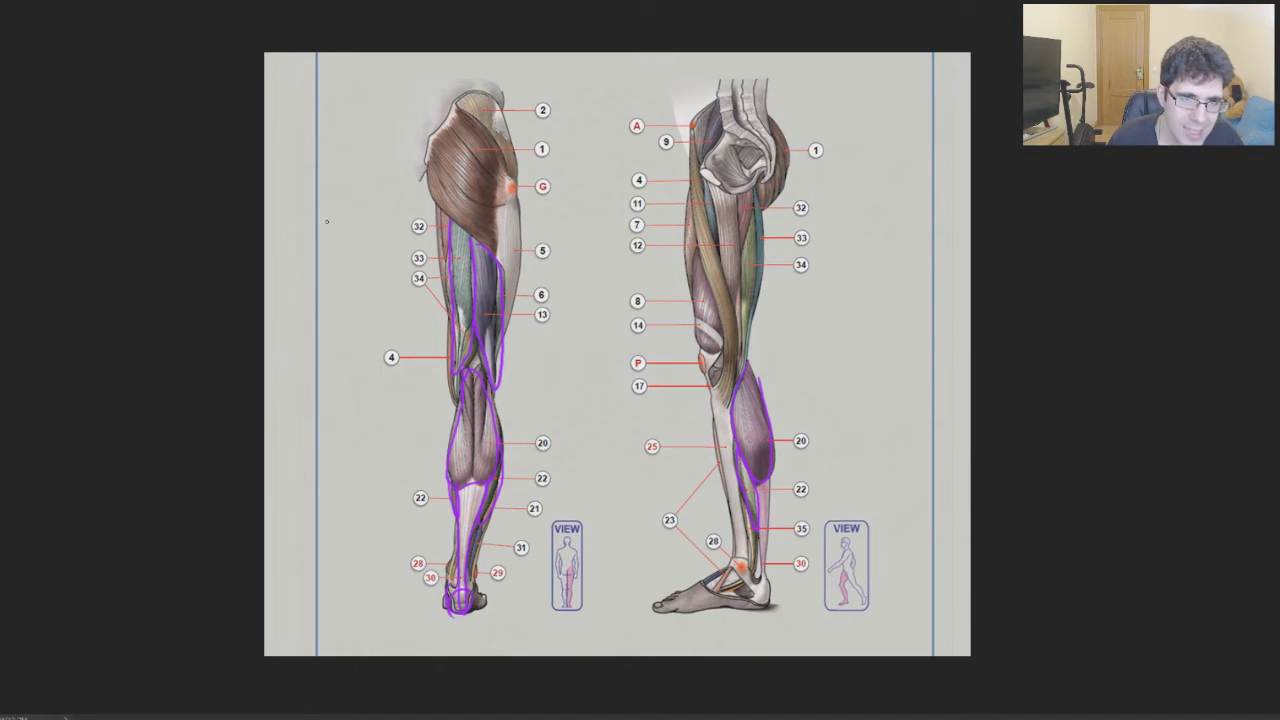
pyautogui.moveTo(324, 177)
pyautogui.mouseDown()
pyautogui.moveTo(372, 176)
pyautogui.moveTo(322, 258)
pyautogui.moveTo(362, 180)
pyautogui.mouseUp()
# Stripe the margin box with horizontal bands, link it to a teardrop, and add an upward arrow inside
pyautogui.moveTo(312, 204)
pyautogui.mouseDown()
pyautogui.moveTo(362, 198)
pyautogui.moveTo(368, 232)
pyautogui.mouseUp()
pyautogui.moveTo(318, 264)
pyautogui.mouseDown()
pyautogui.moveTo(372, 252)
pyautogui.moveTo(332, 302)
pyautogui.moveTo(364, 350)
pyautogui.moveTo(342, 274)
pyautogui.mouseUp()
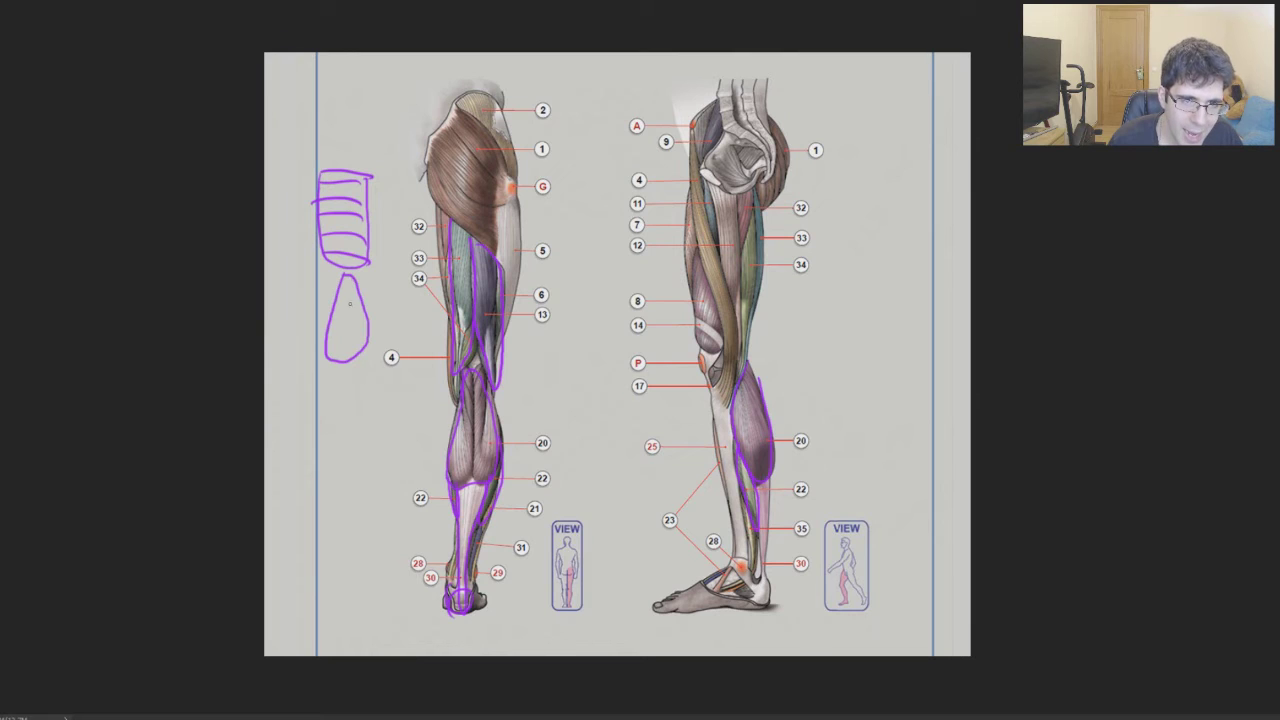
pyautogui.moveTo(347, 330); pyautogui.dragTo(353, 279)
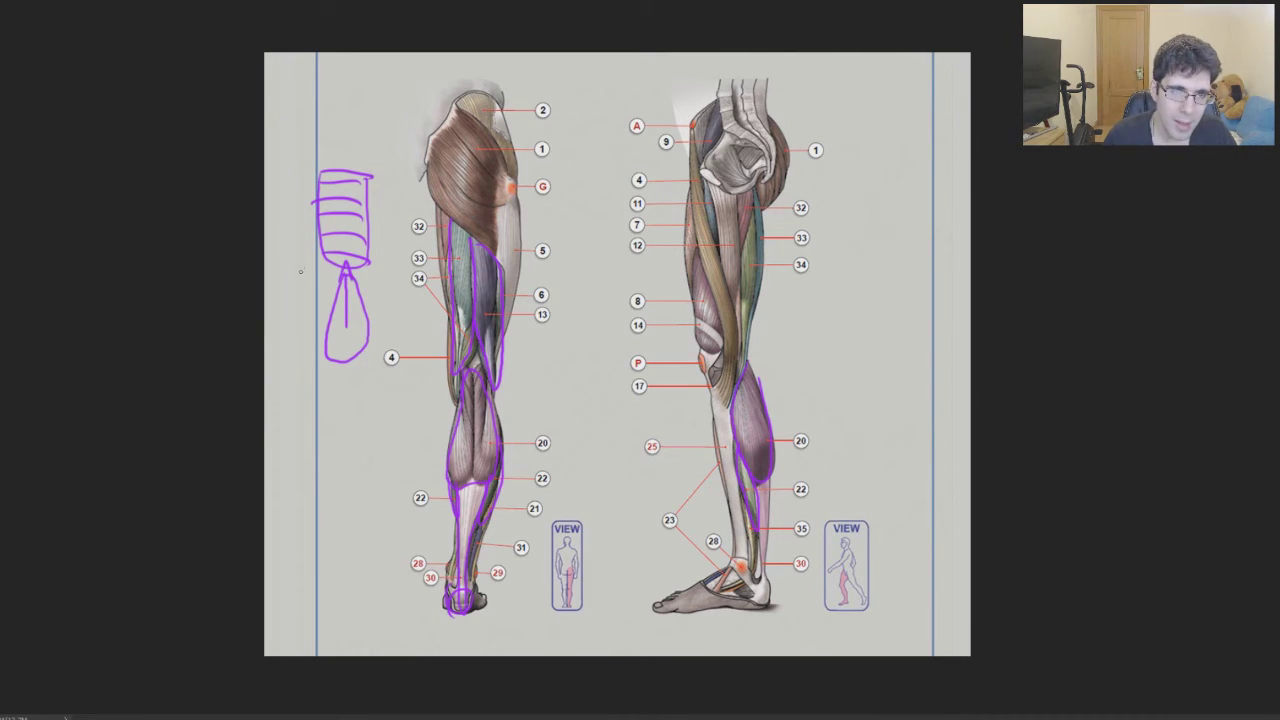
pyautogui.moveTo(334, 242)
pyautogui.mouseDown()
pyautogui.moveTo(312, 306)
pyautogui.moveTo(378, 300)
pyautogui.mouseUp()
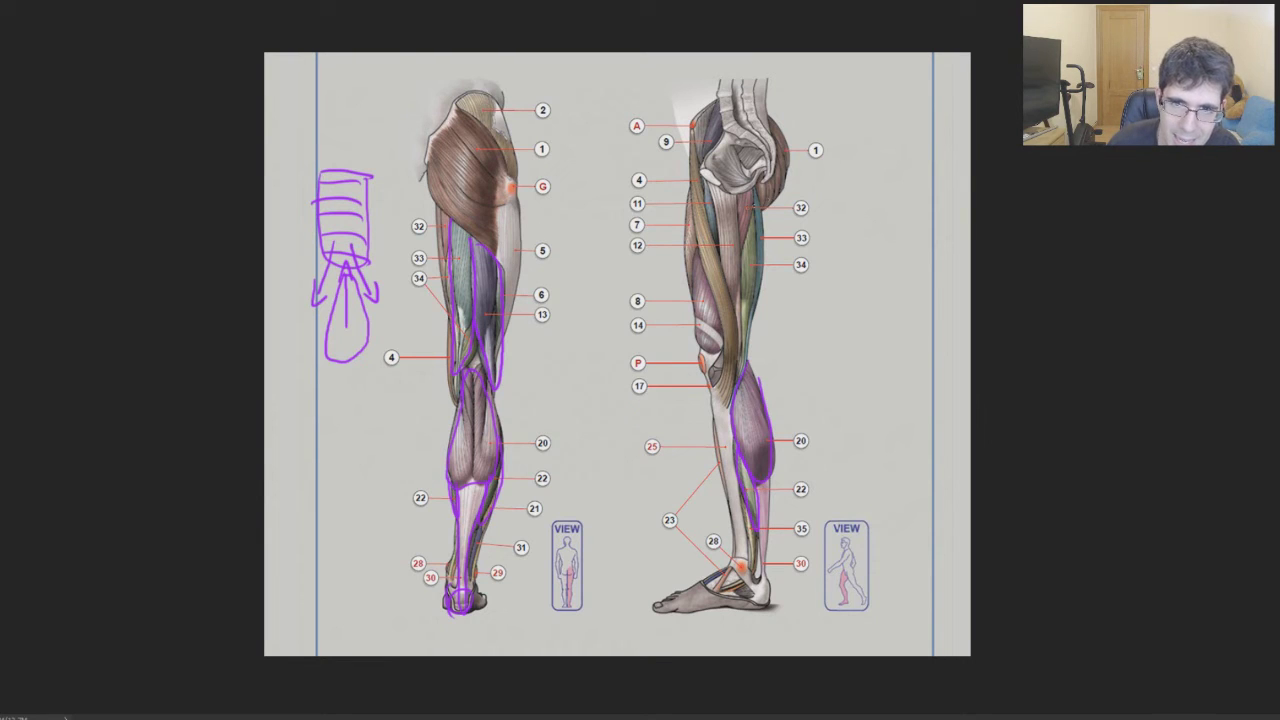
# Outline the side-view thigh front and back down past the knee, and trace the sole and heel
pyautogui.moveTo(751, 222); pyautogui.dragTo(745, 264)
pyautogui.moveTo(707, 226)
pyautogui.mouseDown()
pyautogui.moveTo(698, 182)
pyautogui.moveTo(736, 192)
pyautogui.moveTo(736, 264)
pyautogui.moveTo(734, 252)
pyautogui.mouseUp()
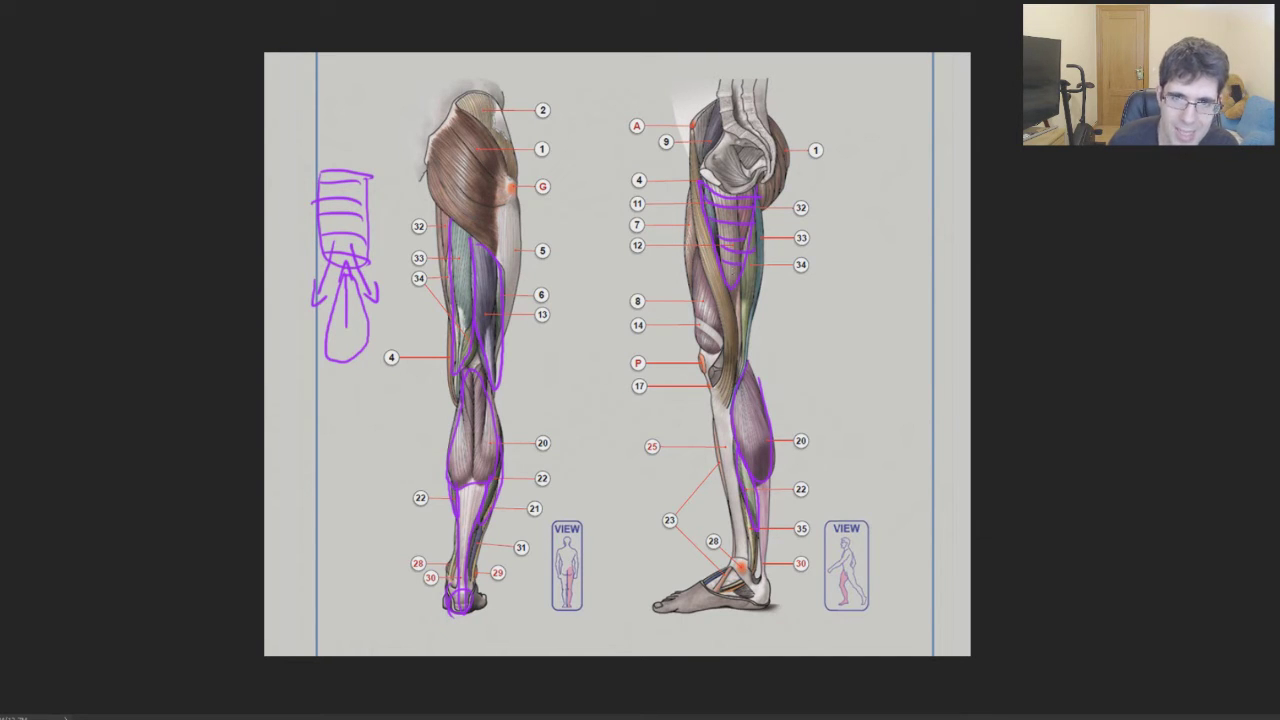
pyautogui.moveTo(766, 208); pyautogui.dragTo(745, 345)
pyautogui.moveTo(686, 186)
pyautogui.mouseDown()
pyautogui.moveTo(698, 336)
pyautogui.moveTo(698, 186)
pyautogui.mouseUp()
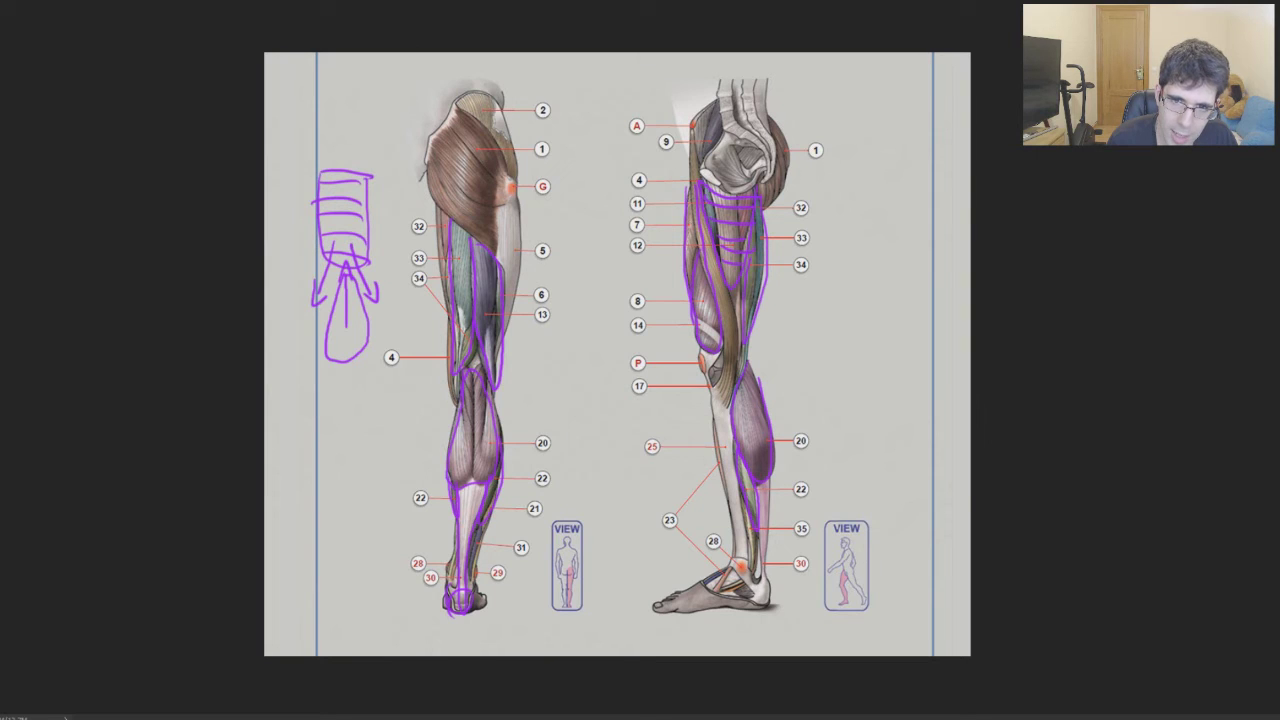
pyautogui.moveTo(694, 186)
pyautogui.mouseDown()
pyautogui.moveTo(718, 290)
pyautogui.moveTo(722, 406)
pyautogui.mouseUp()
pyautogui.moveTo(722, 292); pyautogui.dragTo(702, 230)
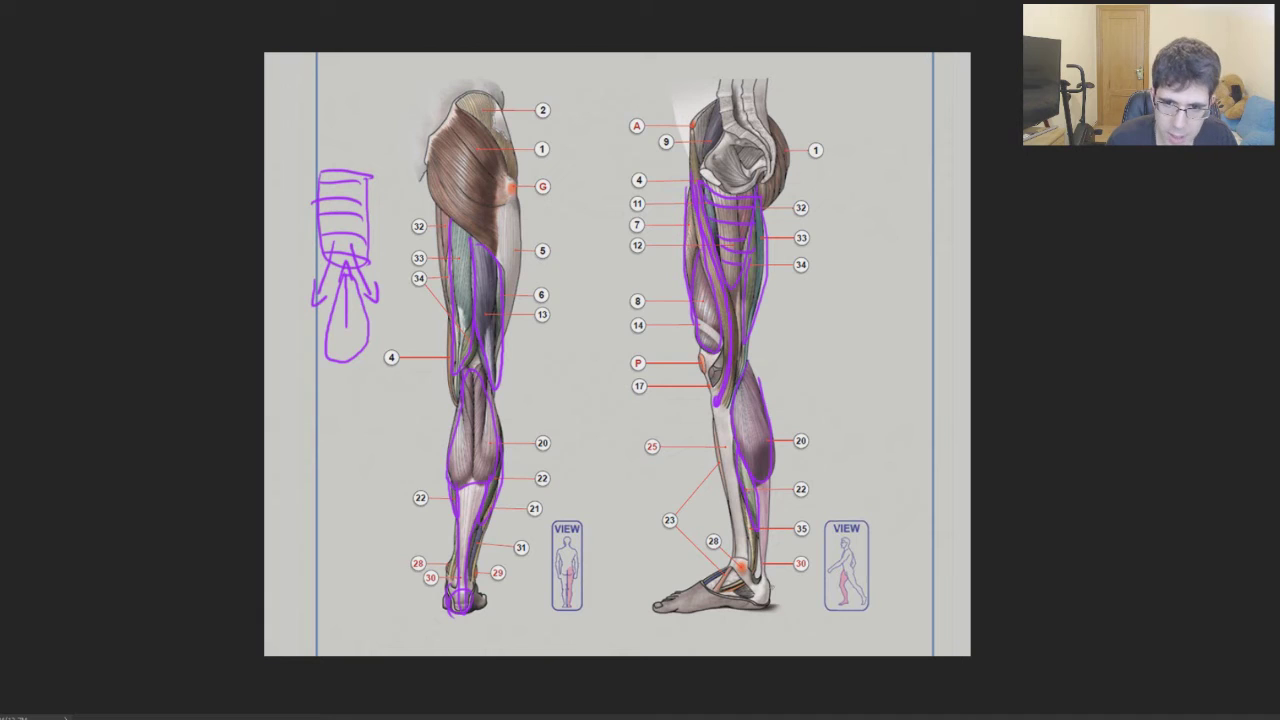
pyautogui.moveTo(664, 606); pyautogui.dragTo(767, 578)
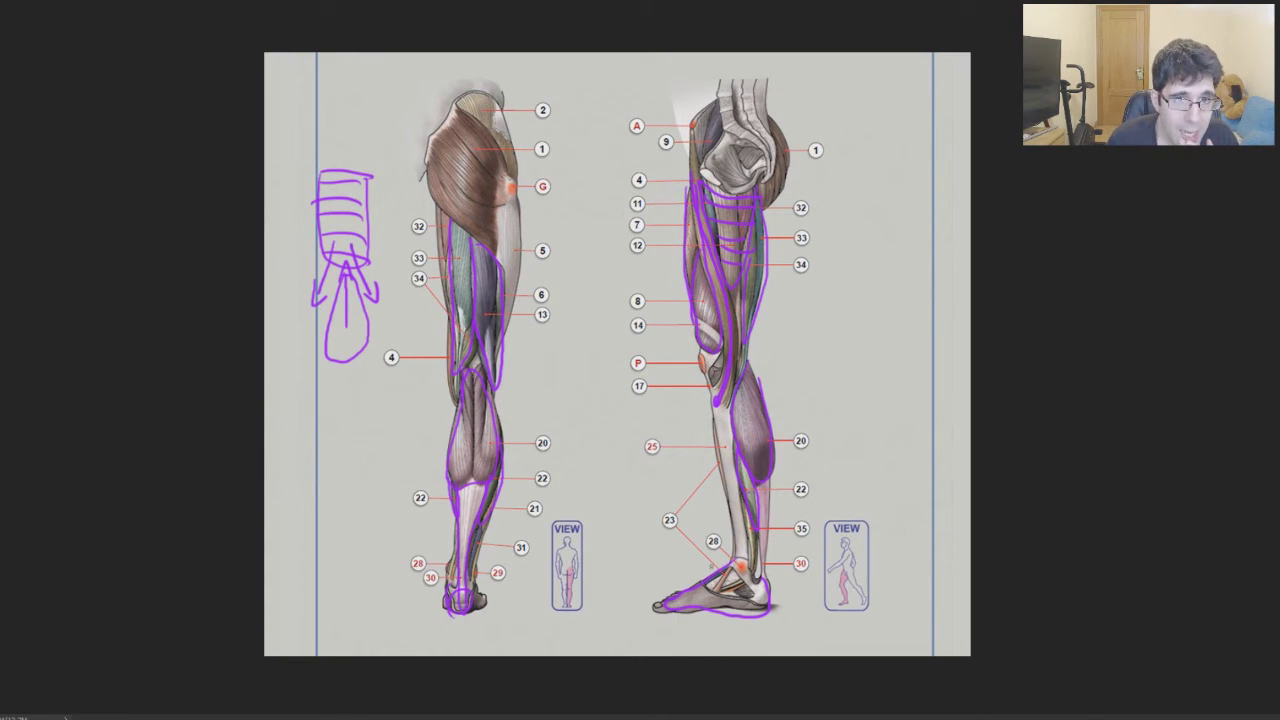
# Outline the back-view buttock and outer thigh and mark the hip beside the G label
pyautogui.moveTo(457, 105); pyautogui.dragTo(480, 252)
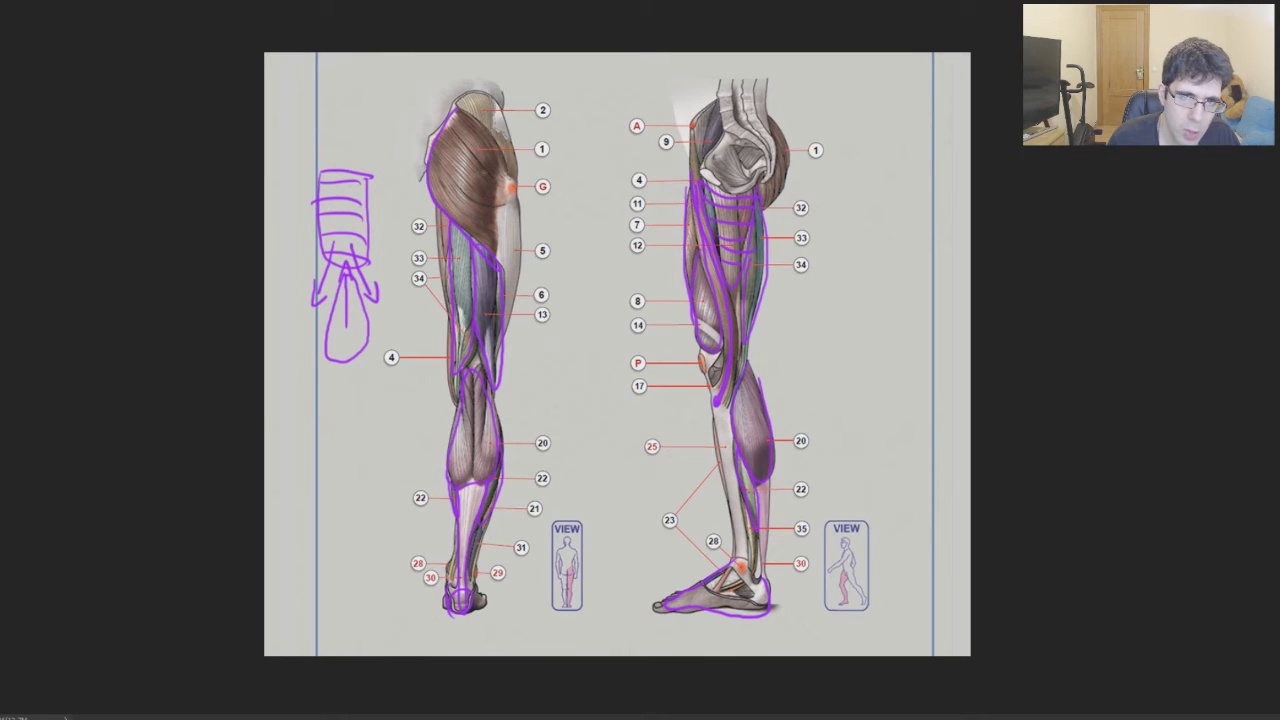
pyautogui.moveTo(508, 178); pyautogui.dragTo(498, 370)
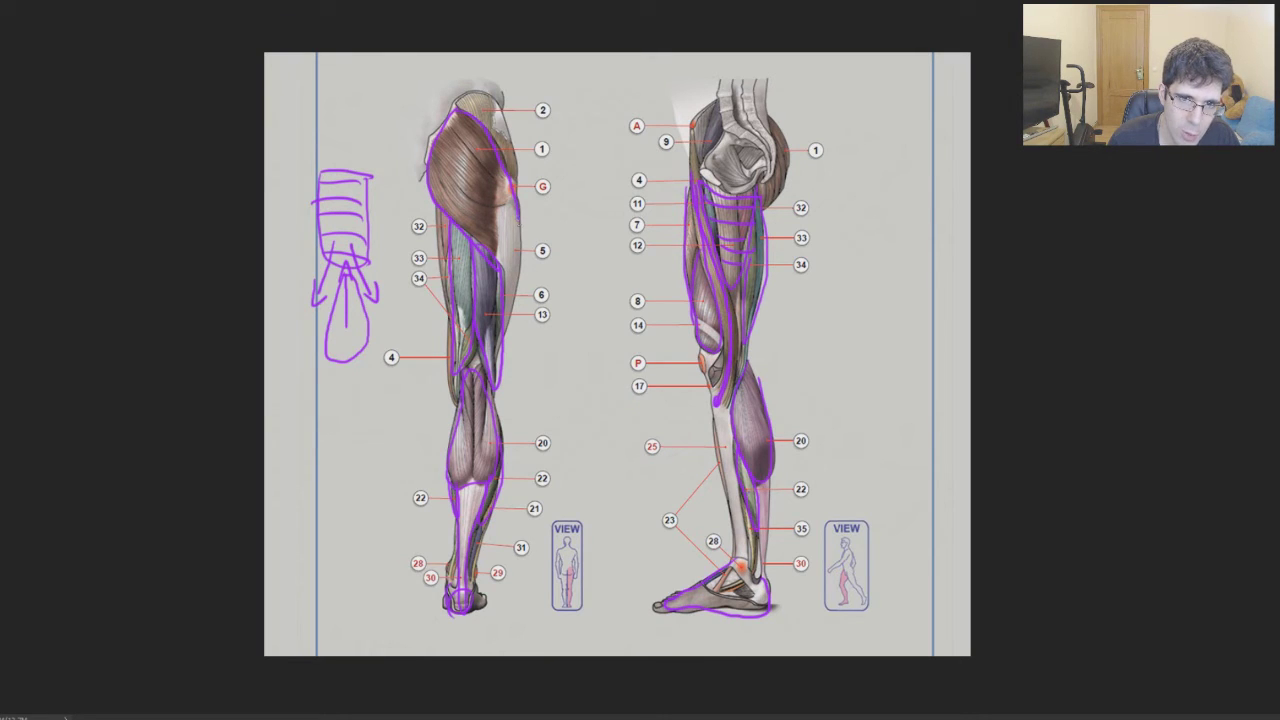
pyautogui.moveTo(511, 198); pyautogui.dragTo(509, 180)
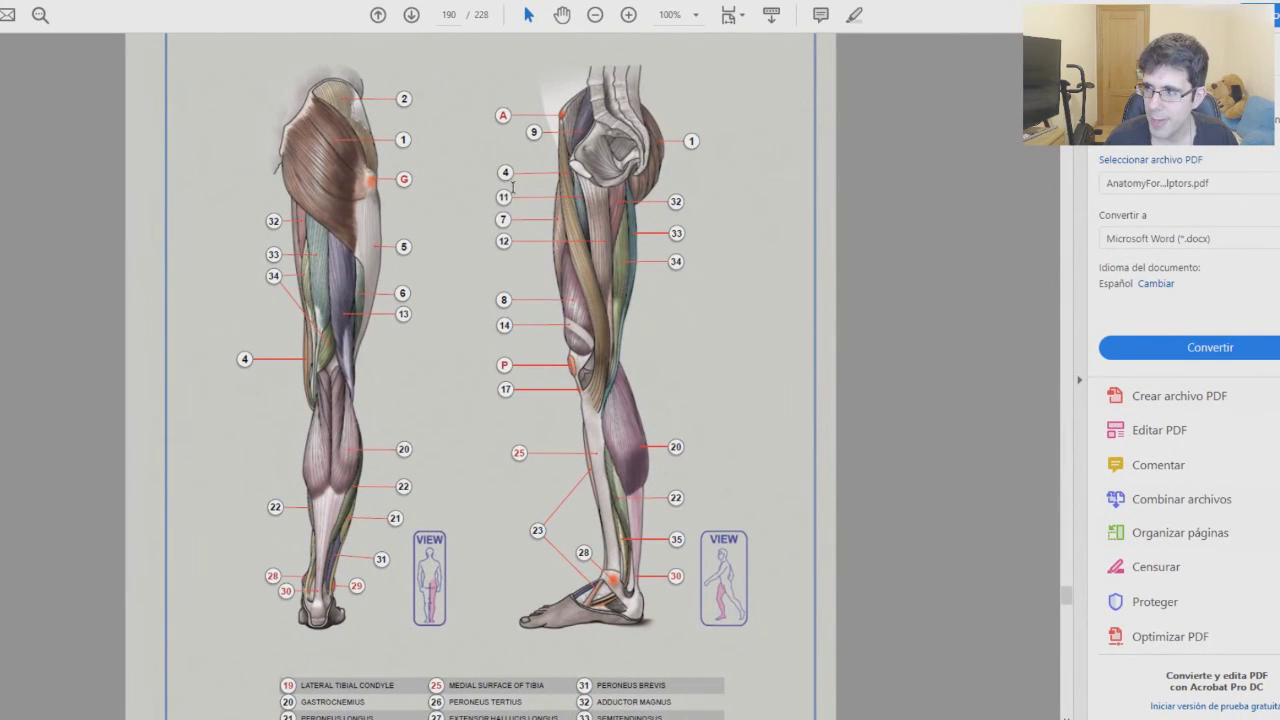
# Collapse the Tools pane and scroll from page 190 to the right-leg 3D scan on page 191
pyautogui.scroll(-3, 571, 254)
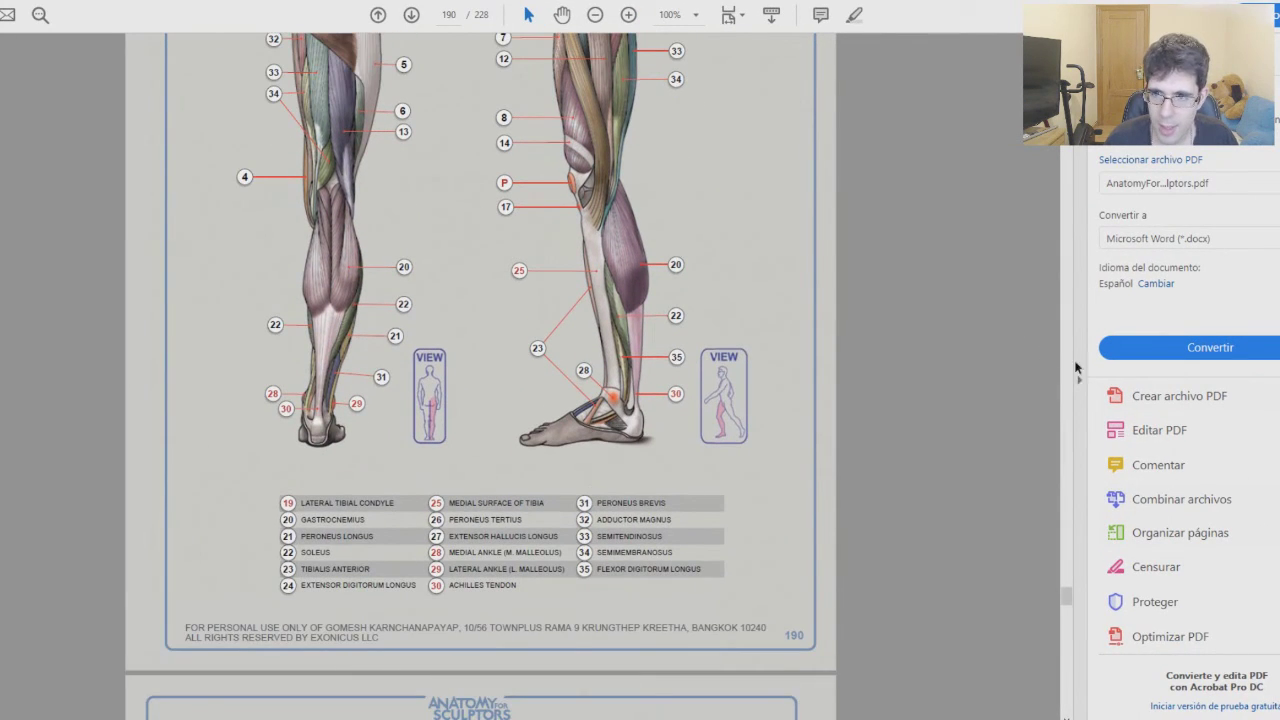
pyautogui.click(1080, 378)
pyautogui.scroll(4, 774, 300)
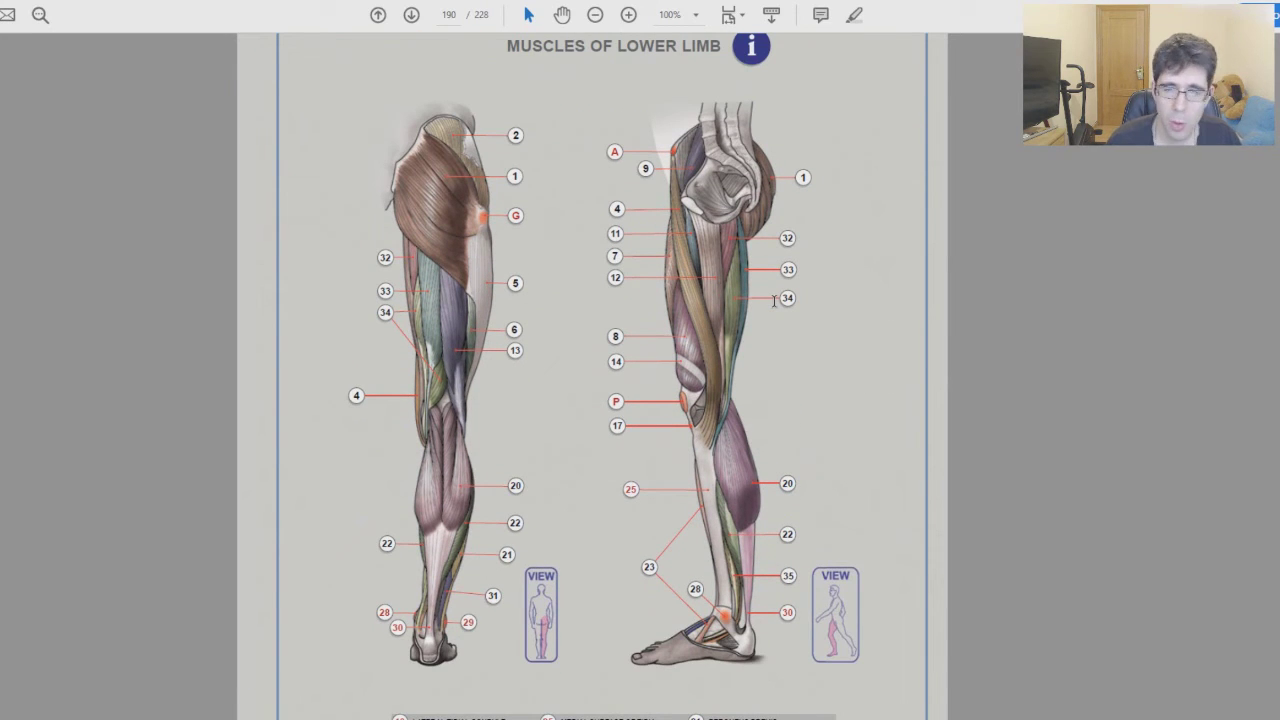
pyautogui.scroll(-1, 634, 297)
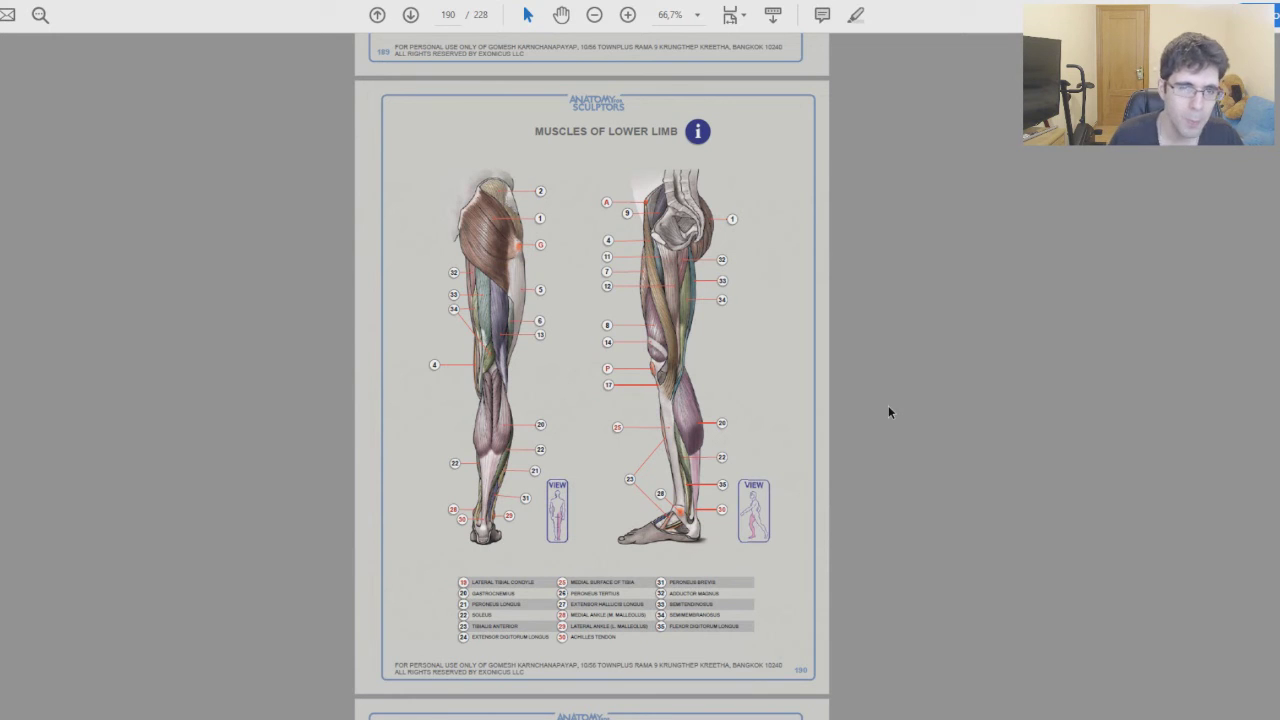
pyautogui.scroll(-3, 888, 405)
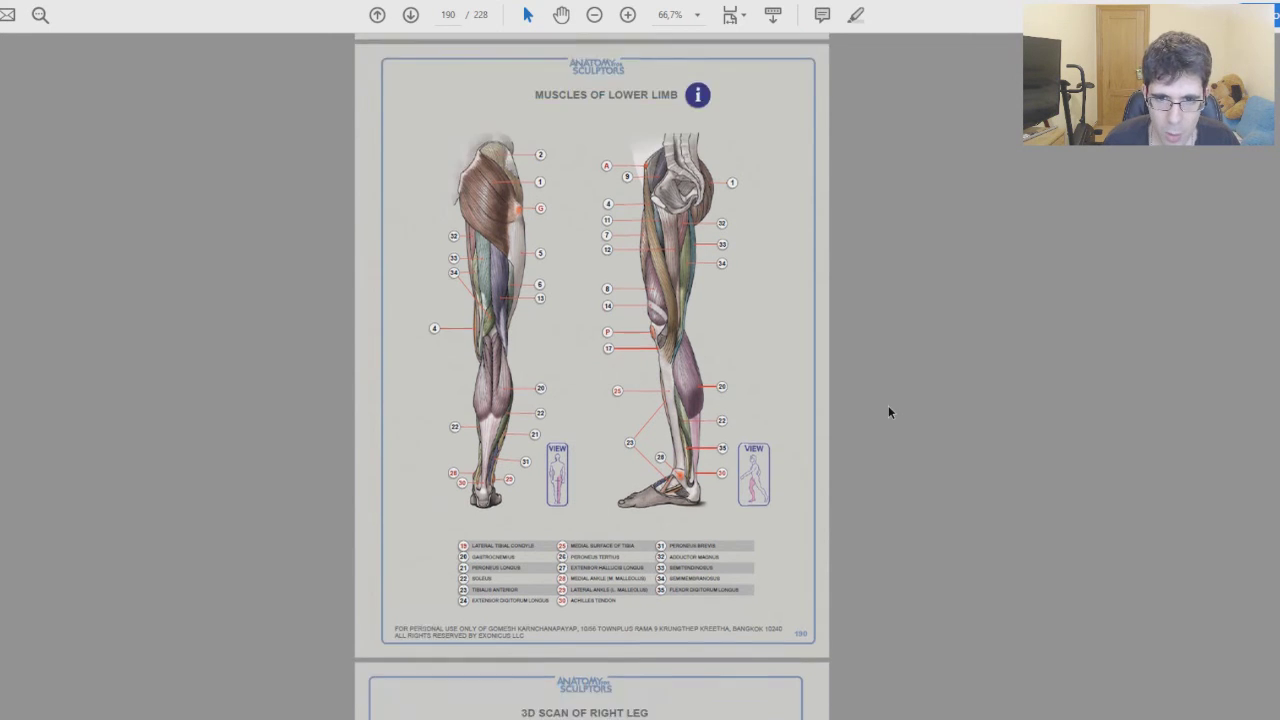
pyautogui.scroll(4, 775, 409)
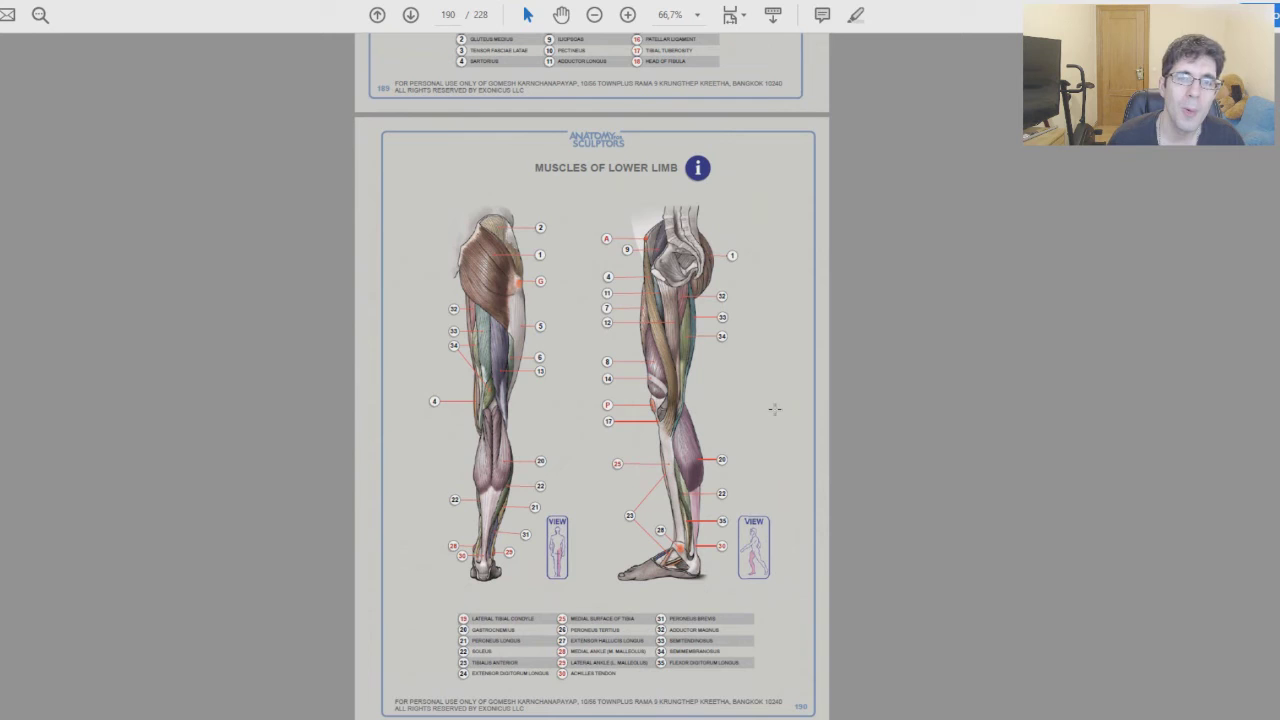
pyautogui.scroll(2, 775, 409)
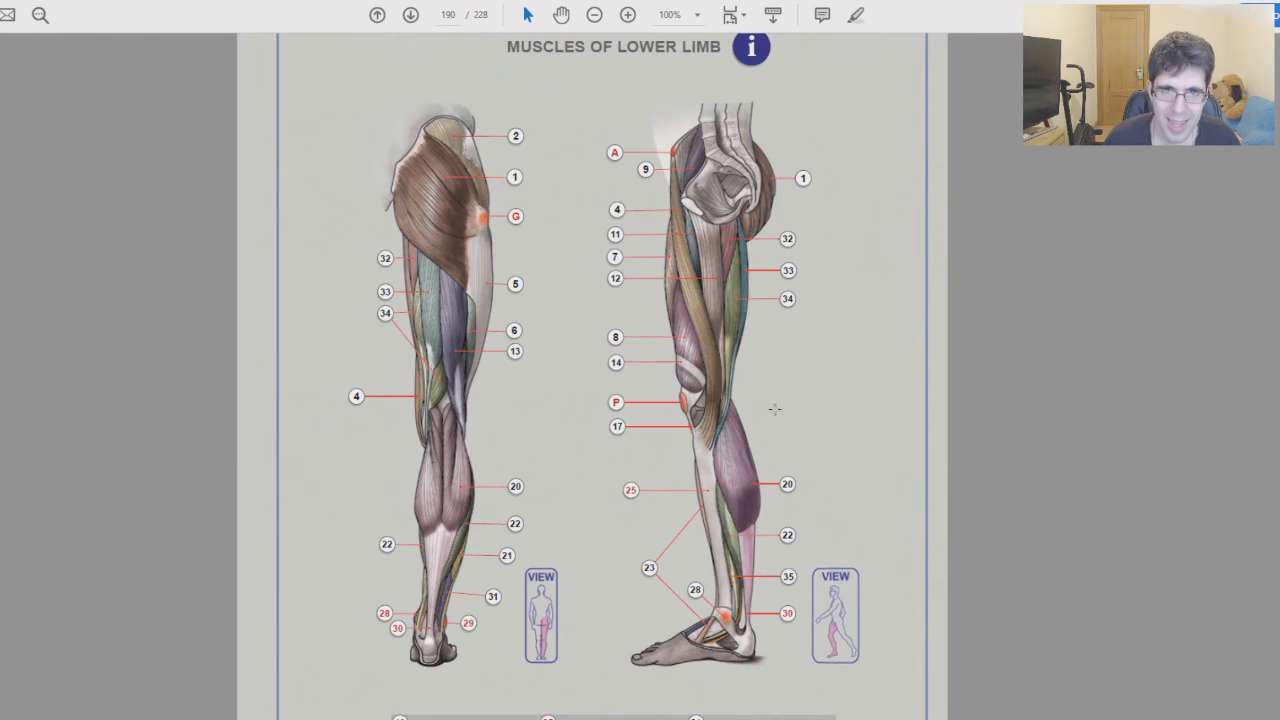
pyautogui.scroll(-1, 775, 409)
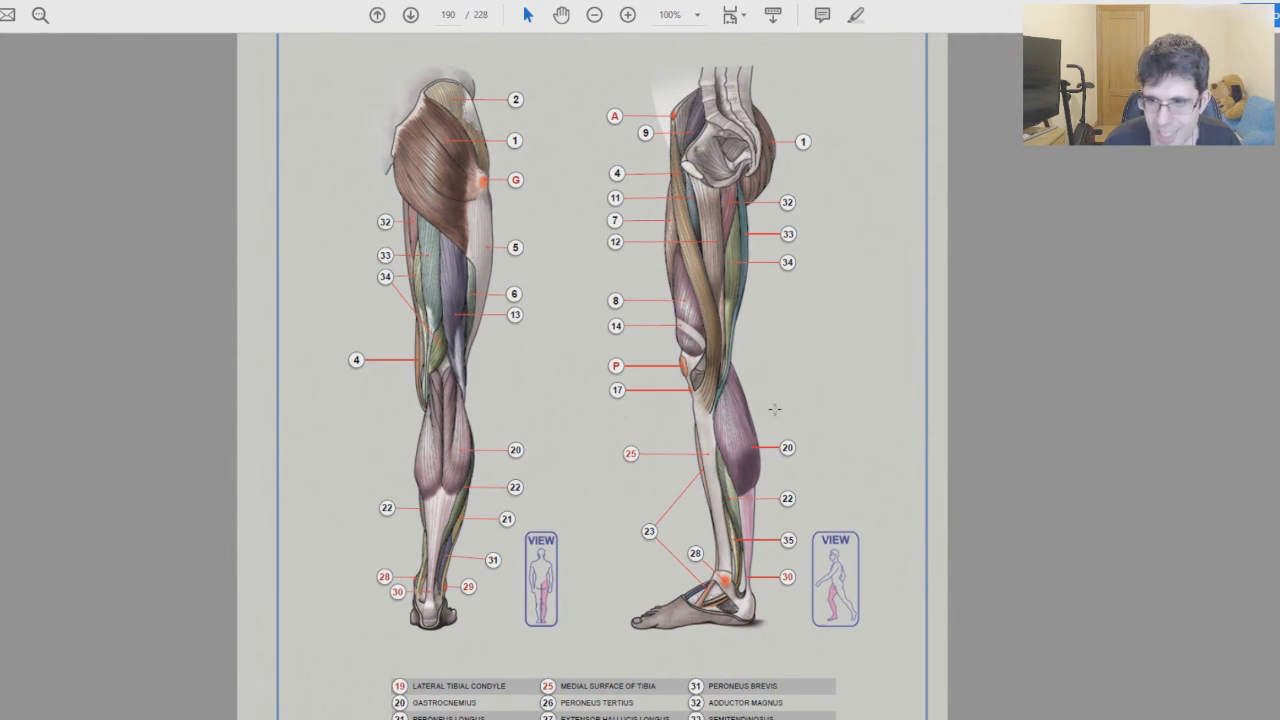
pyautogui.scroll(-1, 740, 388)
pyautogui.scroll(1, 740, 388)
pyautogui.scroll(-5, 740, 388)
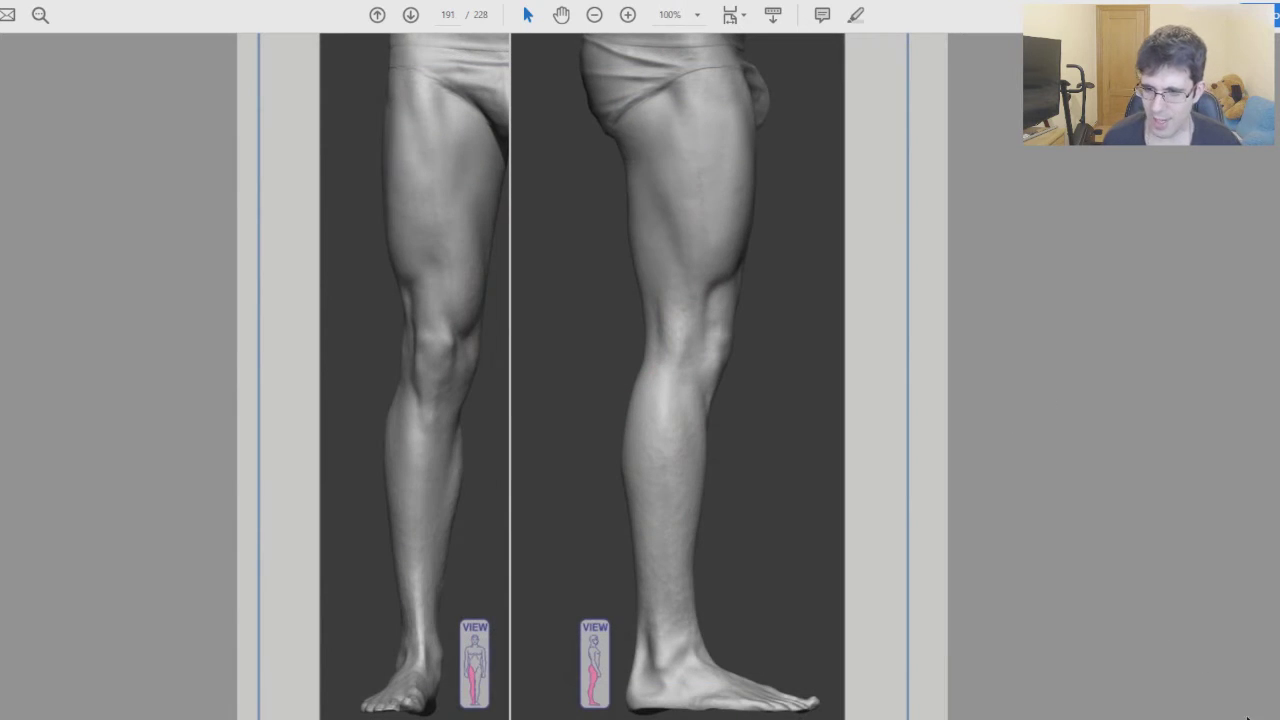
pyautogui.press('super+w')
# Draw red freehand loops and lines around the front-view thigh muscles and knee
pyautogui.click(1018, 512)
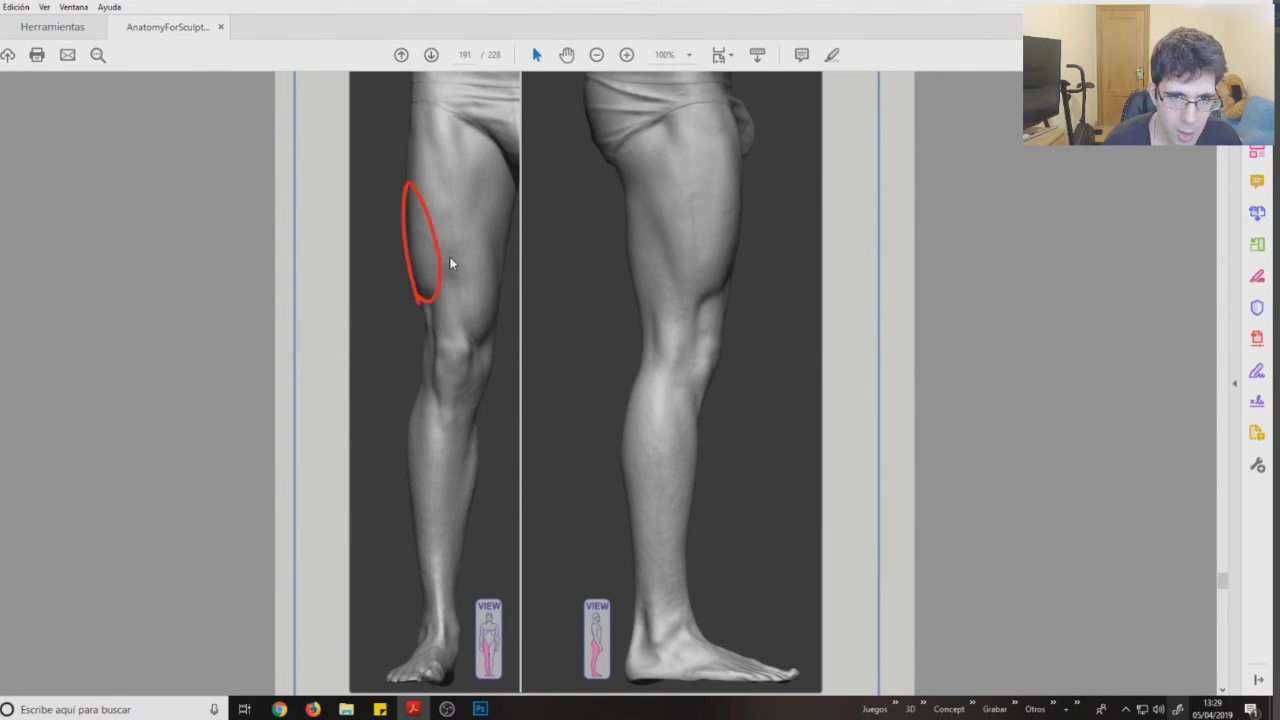
pyautogui.moveTo(458, 255)
pyautogui.mouseDown()
pyautogui.moveTo(468, 175)
pyautogui.moveTo(440, 95)
pyautogui.moveTo(452, 265)
pyautogui.mouseUp()
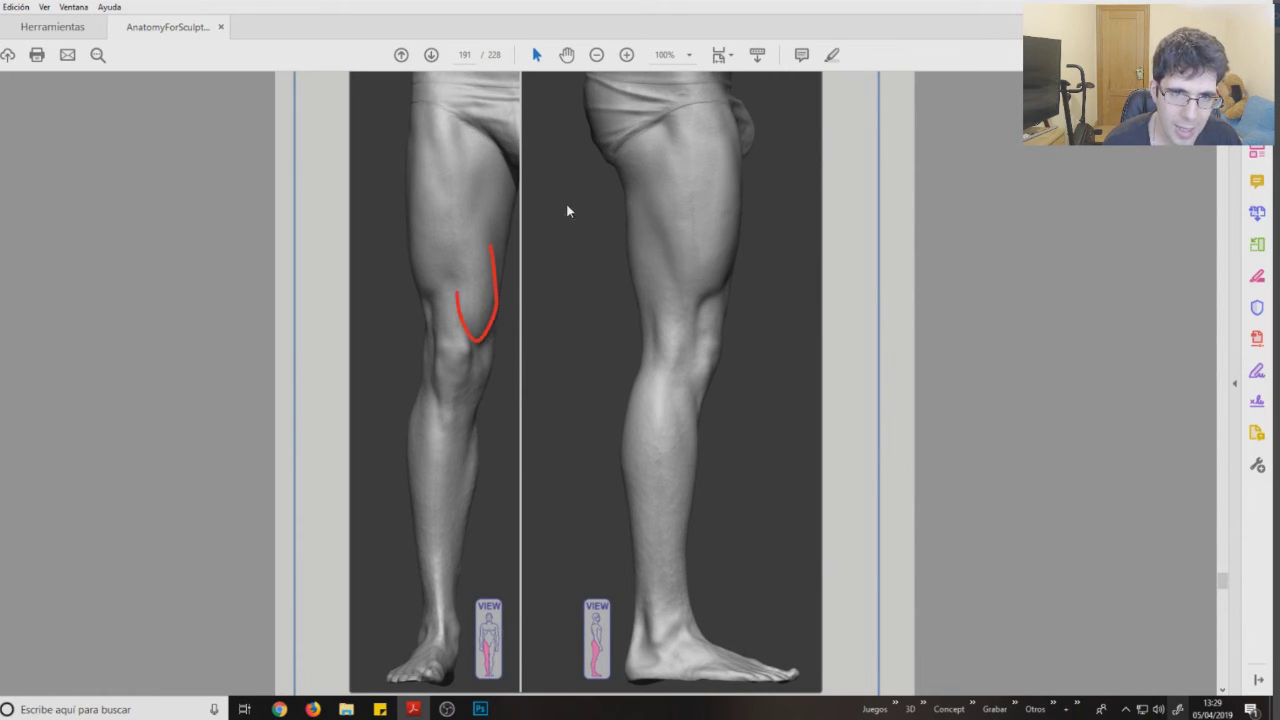
pyautogui.moveTo(450, 88); pyautogui.dragTo(490, 230)
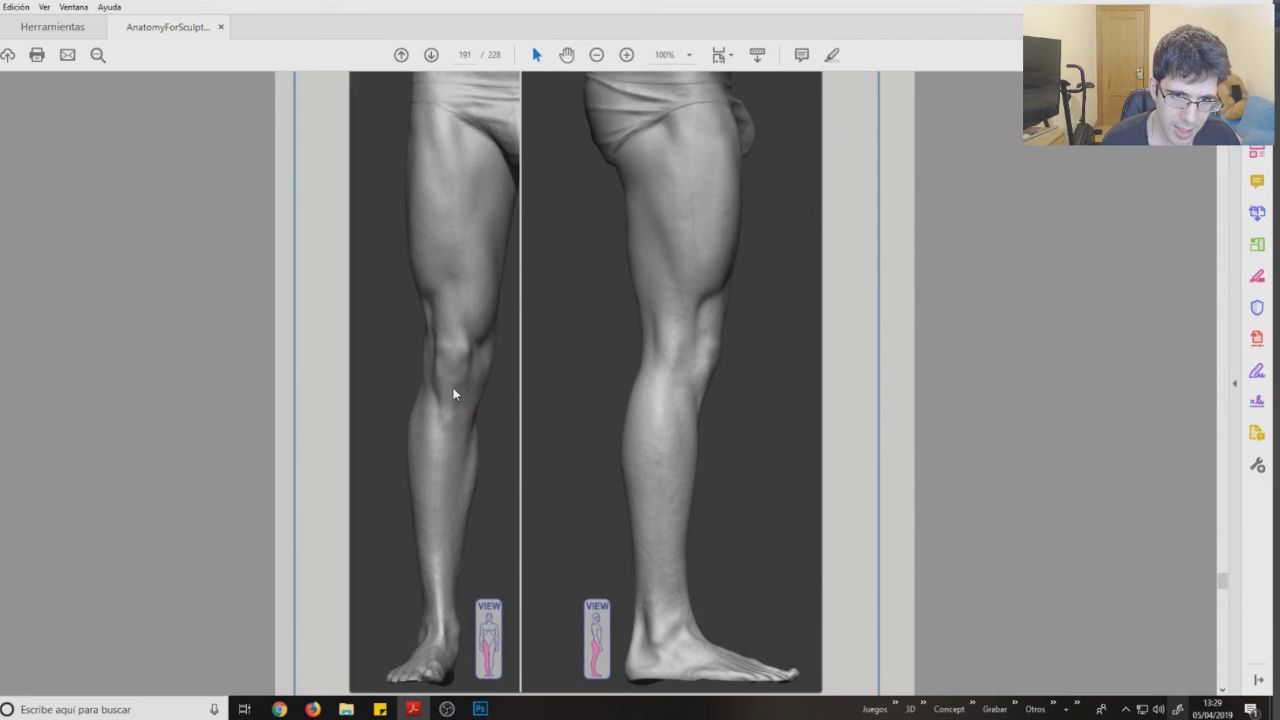
pyautogui.moveTo(440, 338)
pyautogui.mouseDown()
pyautogui.moveTo(434, 636)
pyautogui.moveTo(420, 368)
pyautogui.mouseUp()
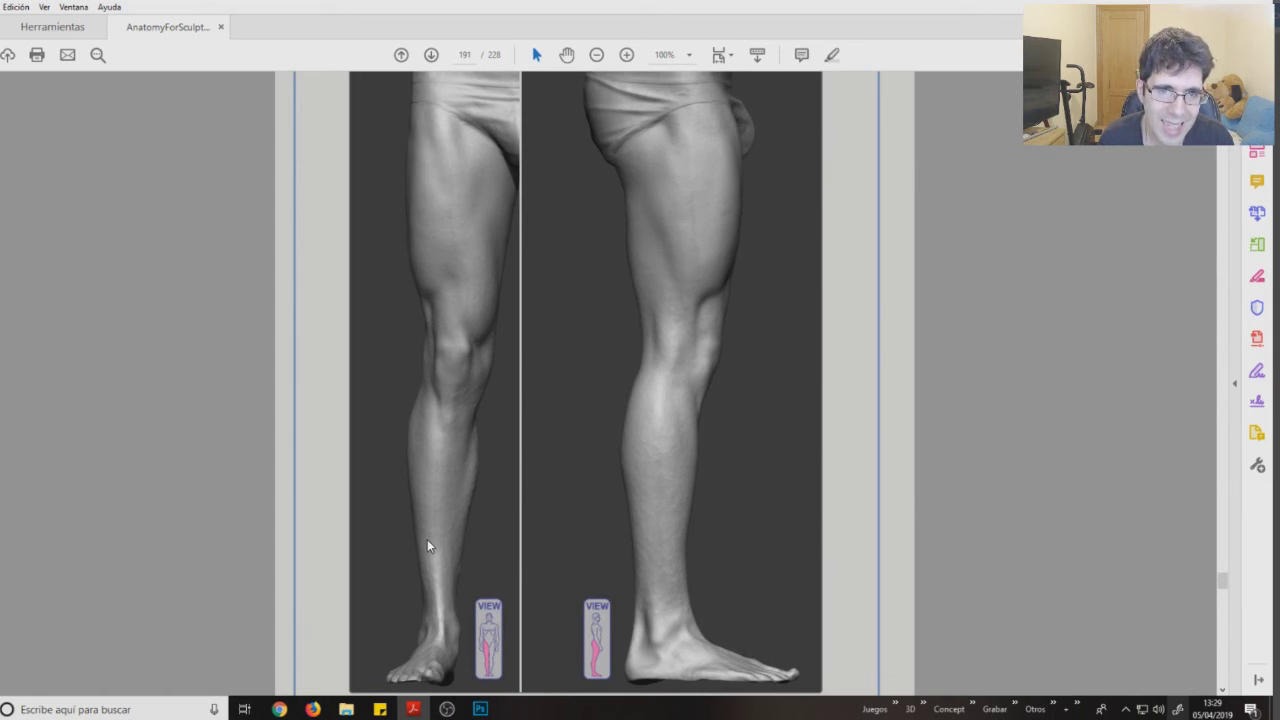
pyautogui.moveTo(520, 170); pyautogui.dragTo(493, 245)
pyautogui.moveTo(493, 190); pyautogui.dragTo(479, 148)
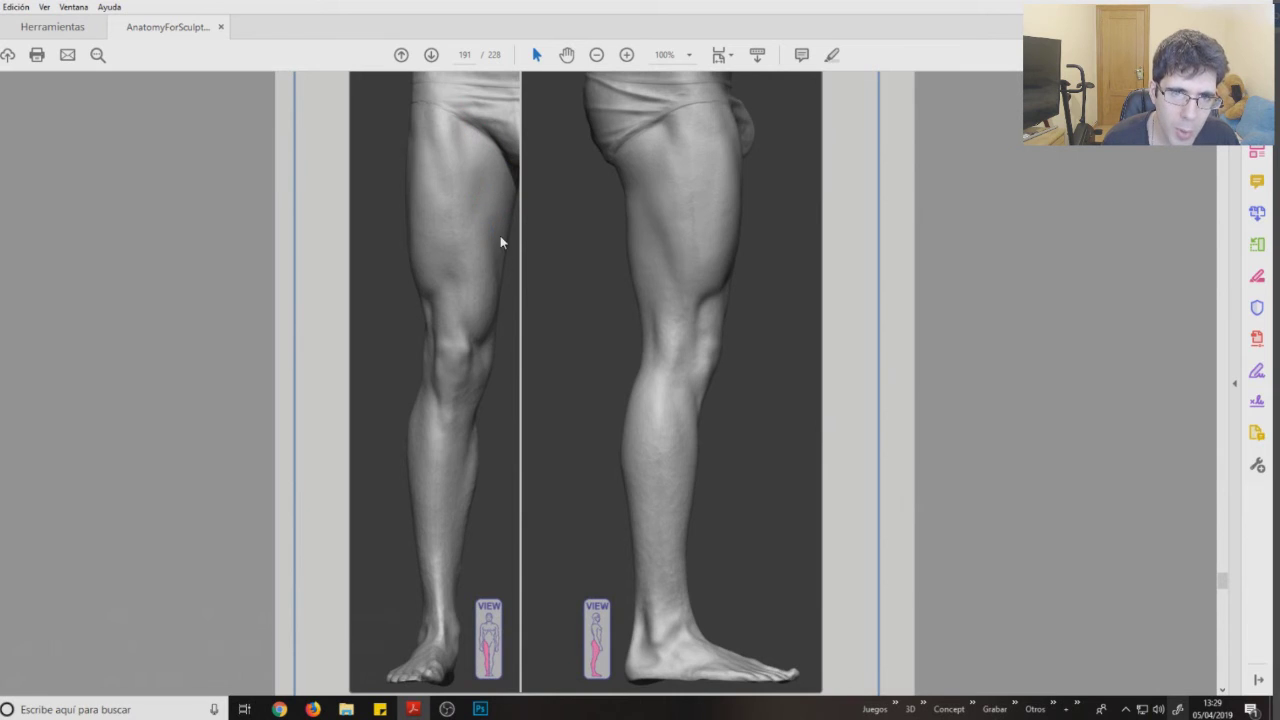
pyautogui.moveTo(480, 185); pyautogui.dragTo(496, 148)
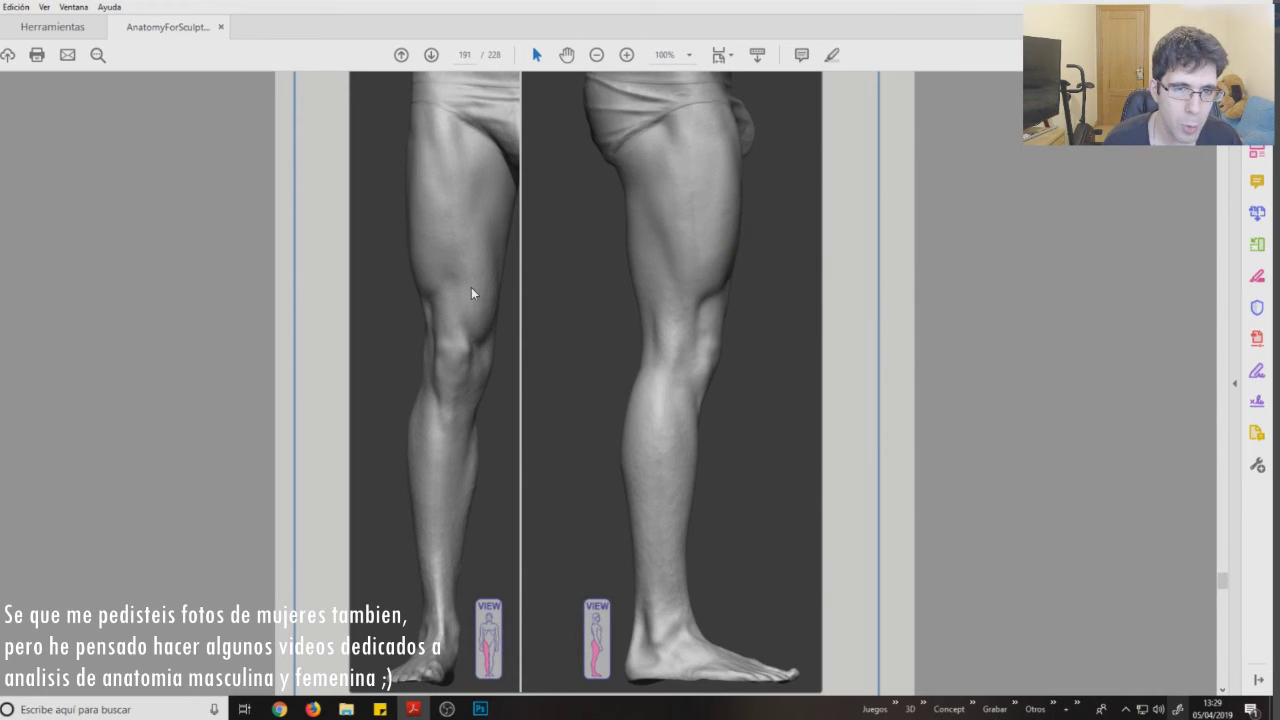
# Add dotted red axis lines across the front-view knee, shin and ankle, and outline the side-view hip
pyautogui.moveTo(424, 270); pyautogui.dragTo(427, 280)
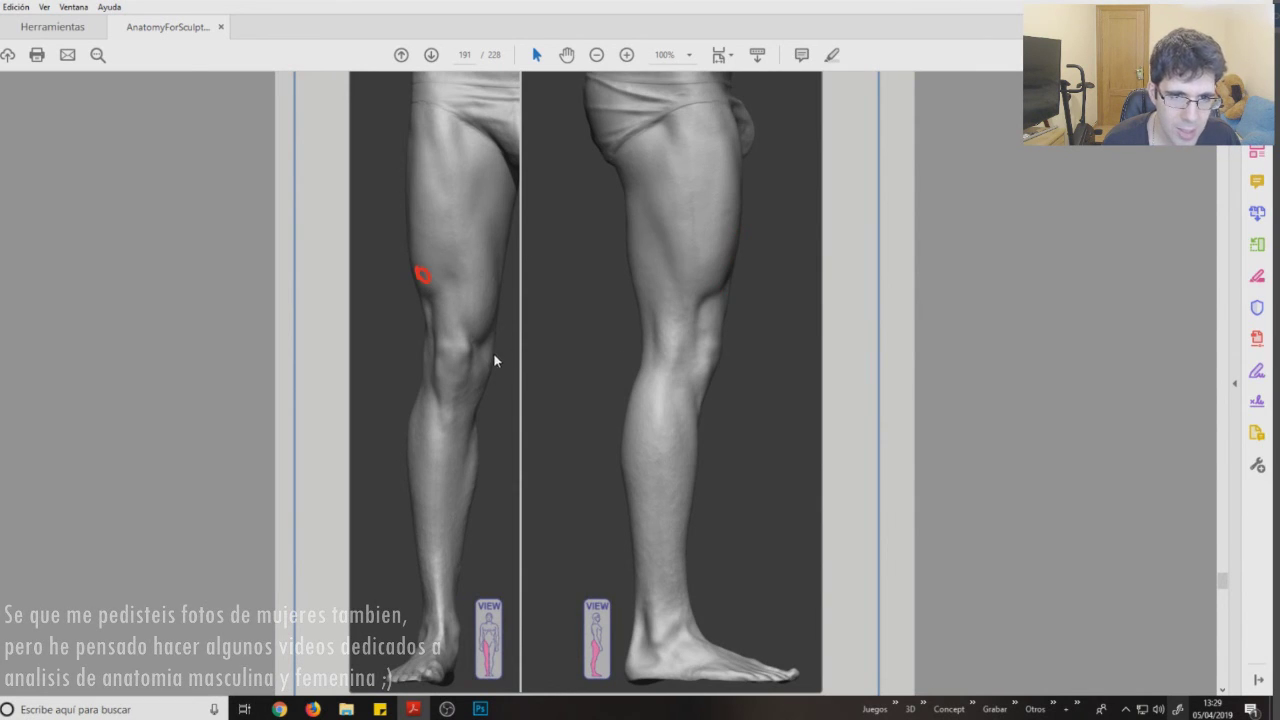
pyautogui.moveTo(478, 328); pyautogui.dragTo(481, 325)
pyautogui.moveTo(363, 212); pyautogui.dragTo(537, 377)
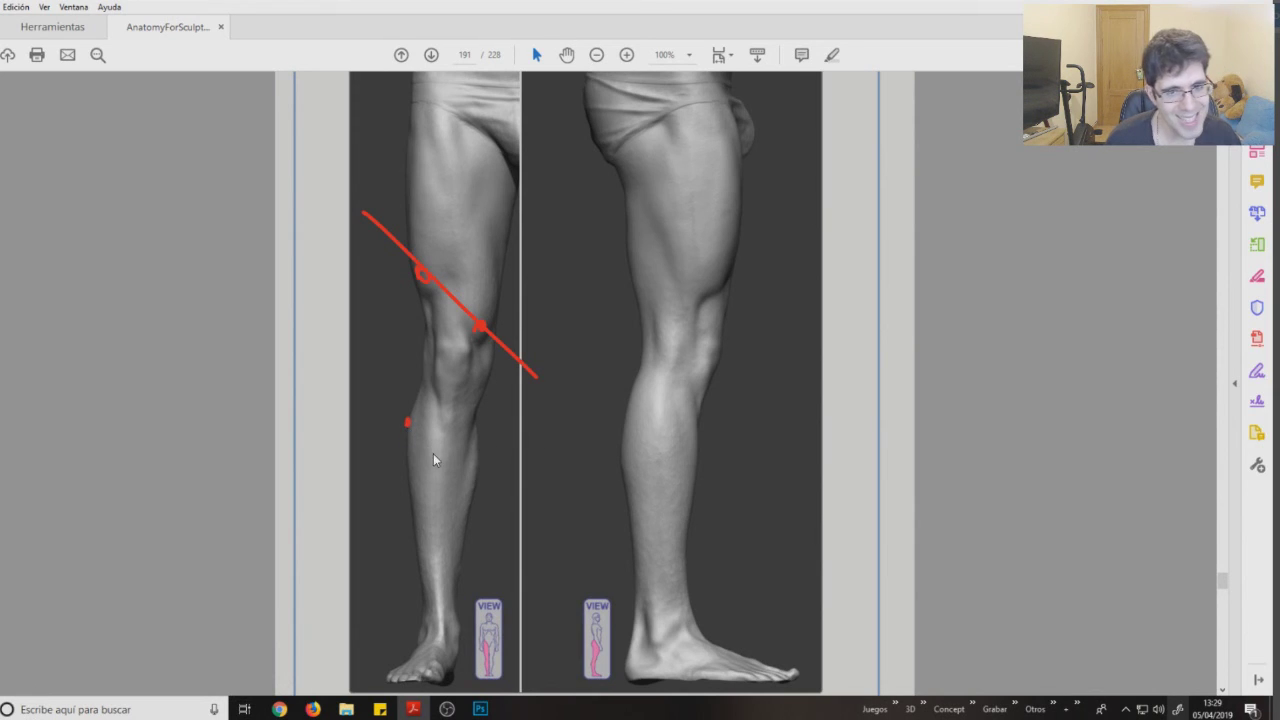
pyautogui.moveTo(350, 374); pyautogui.dragTo(526, 517)
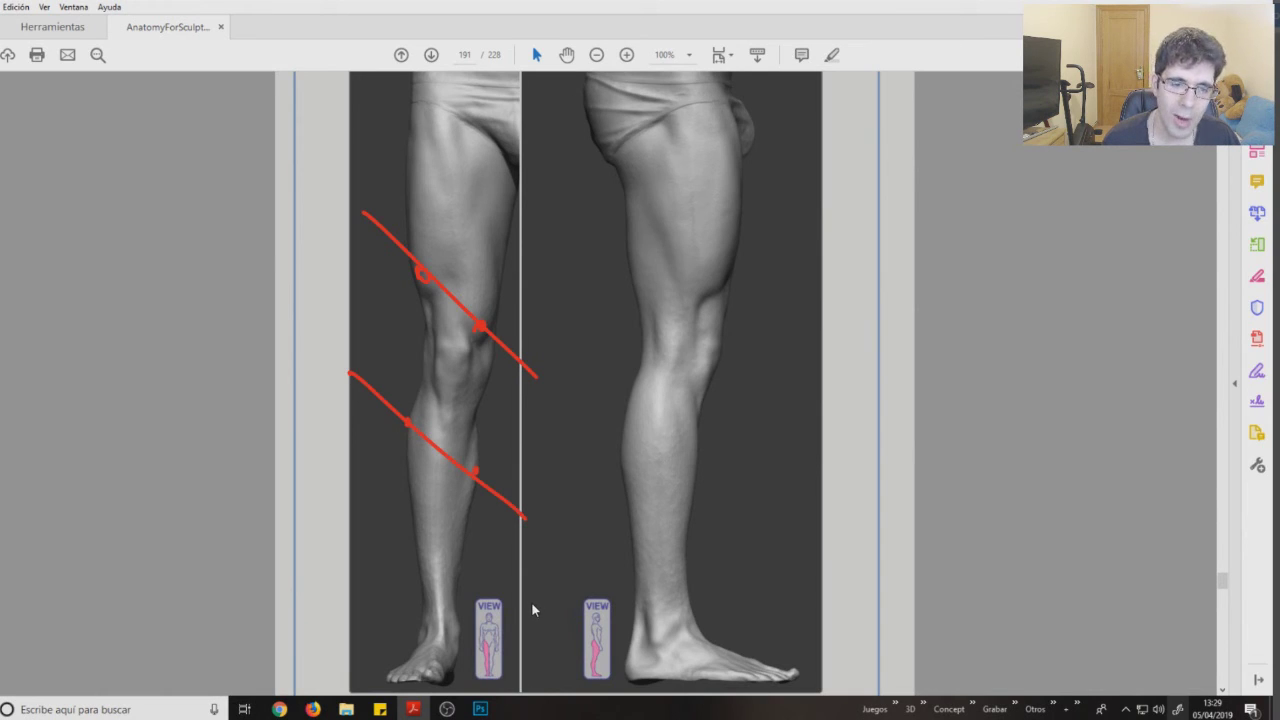
pyautogui.moveTo(418, 633); pyautogui.dragTo(456, 628)
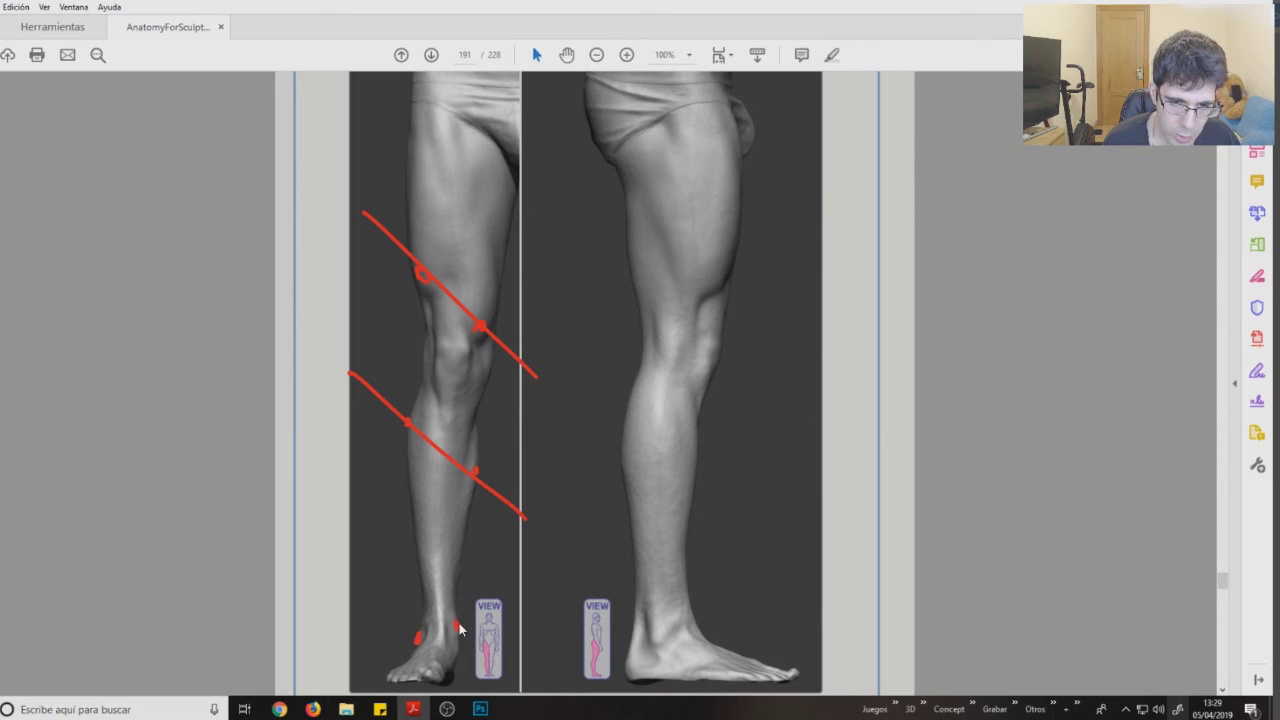
pyautogui.moveTo(362, 670); pyautogui.dragTo(520, 592)
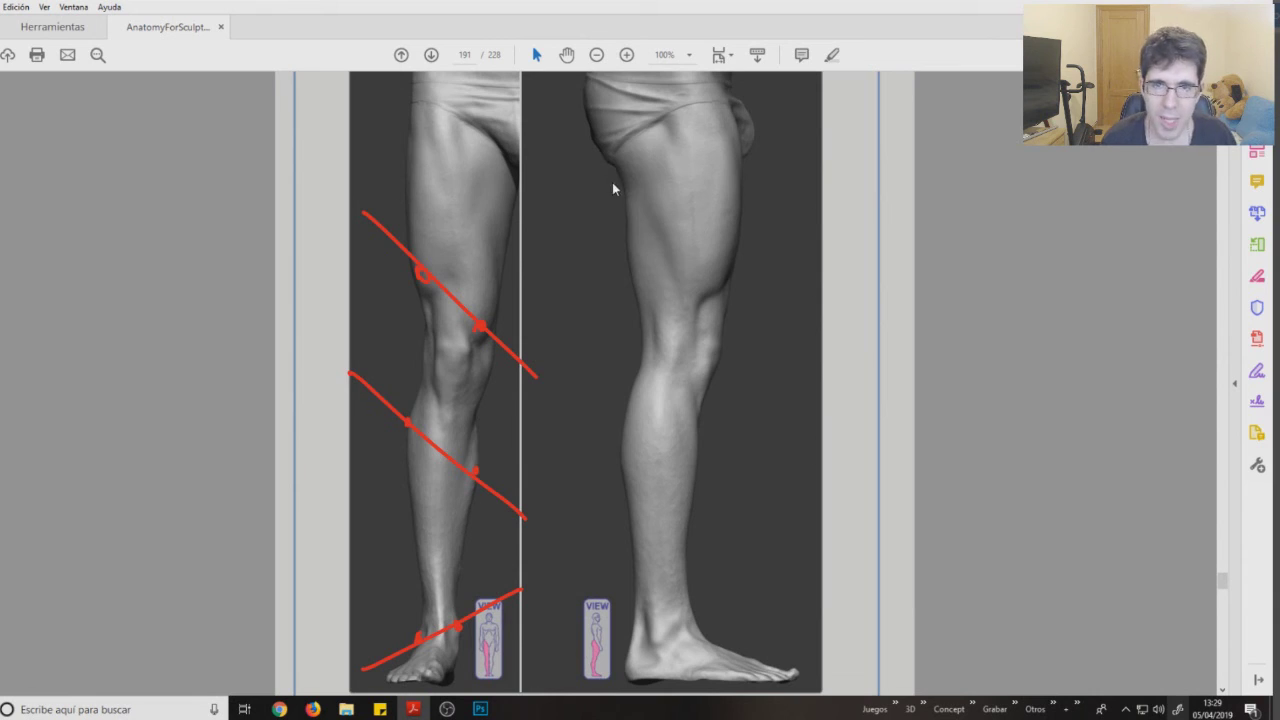
pyautogui.moveTo(658, 117); pyautogui.dragTo(652, 110)
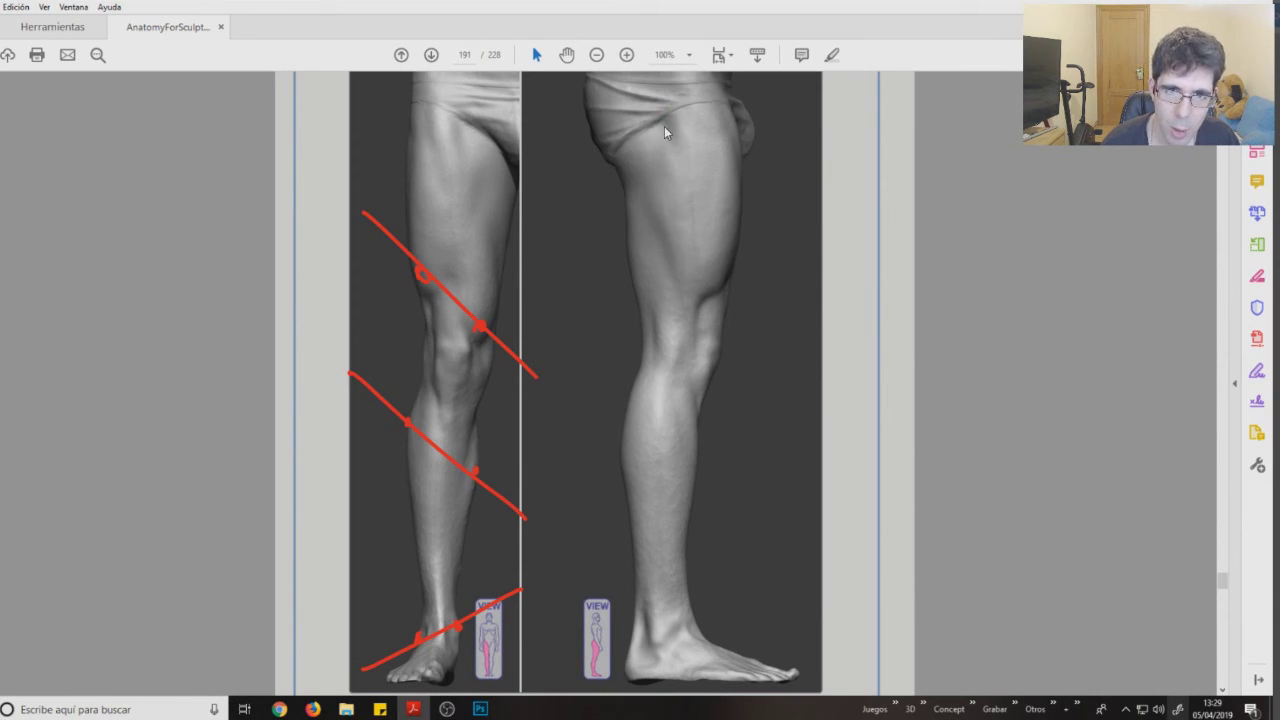
pyautogui.moveTo(678, 160)
pyautogui.mouseDown()
pyautogui.moveTo(652, 106)
pyautogui.moveTo(604, 142)
pyautogui.mouseUp()
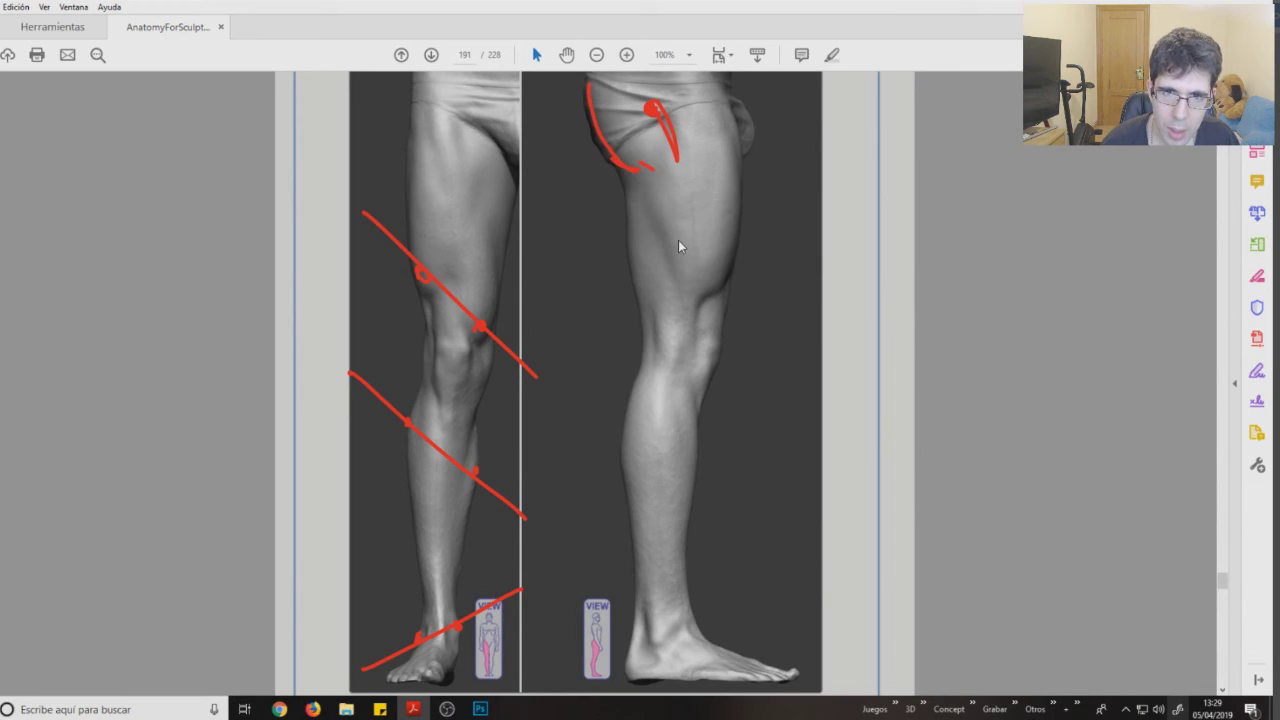
# Outline and hatch the muscle down the back of the side-view thigh, undoing several false strokes
pyautogui.moveTo(642, 170); pyautogui.dragTo(670, 262)
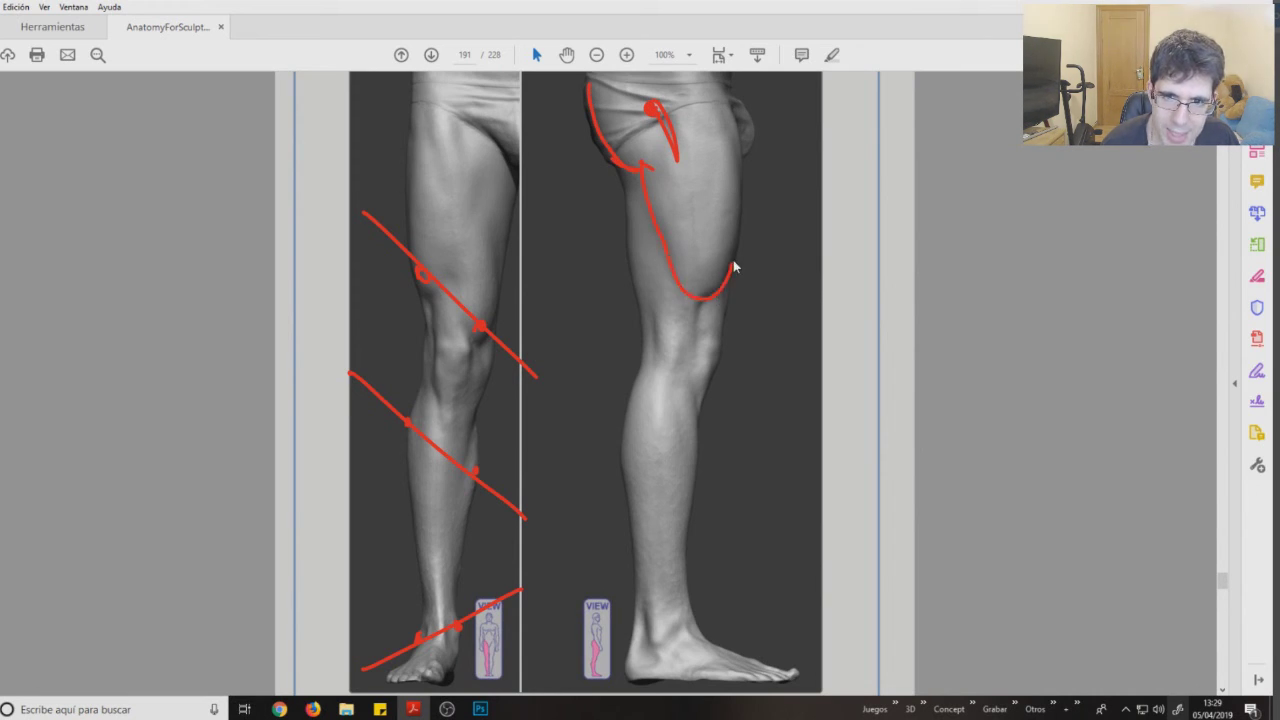
pyautogui.moveTo(745, 186); pyautogui.dragTo(711, 91)
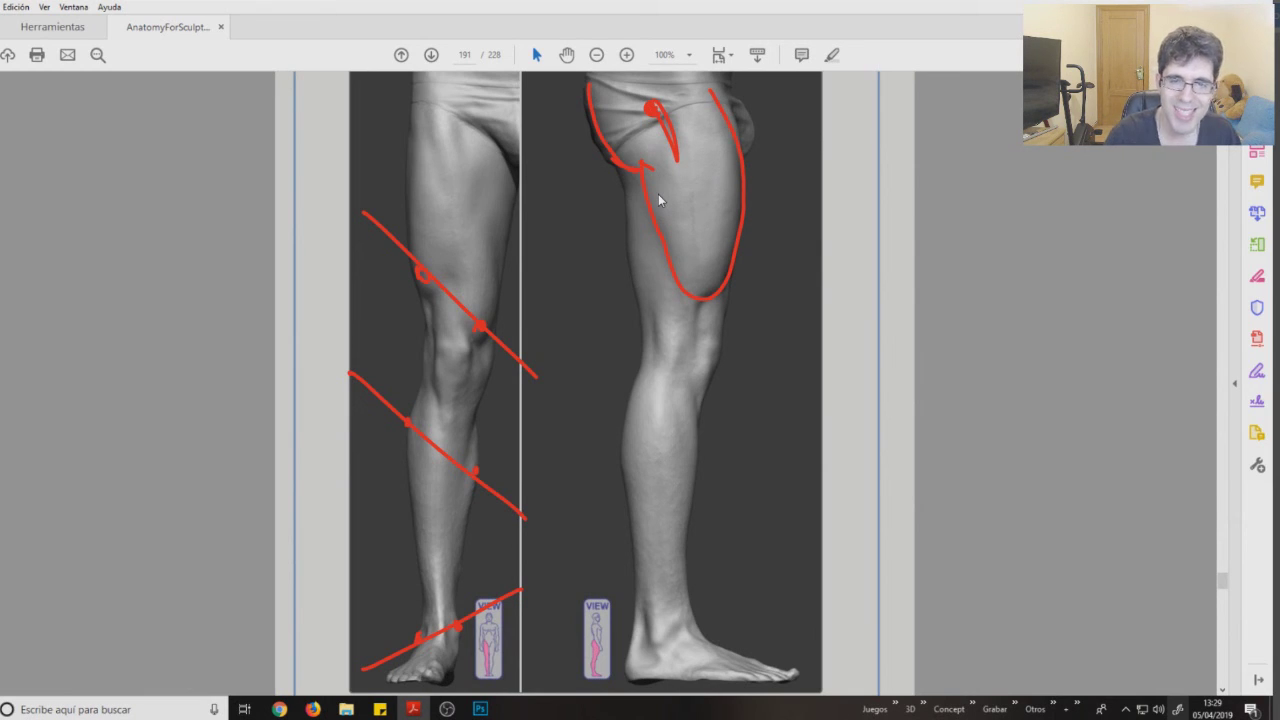
pyautogui.hotkey('ctrl', 'z')
pyautogui.moveTo(667, 130)
pyautogui.mouseDown()
pyautogui.moveTo(720, 152)
pyautogui.moveTo(676, 239)
pyautogui.mouseUp()
pyautogui.hotkey('ctrl', 'z')
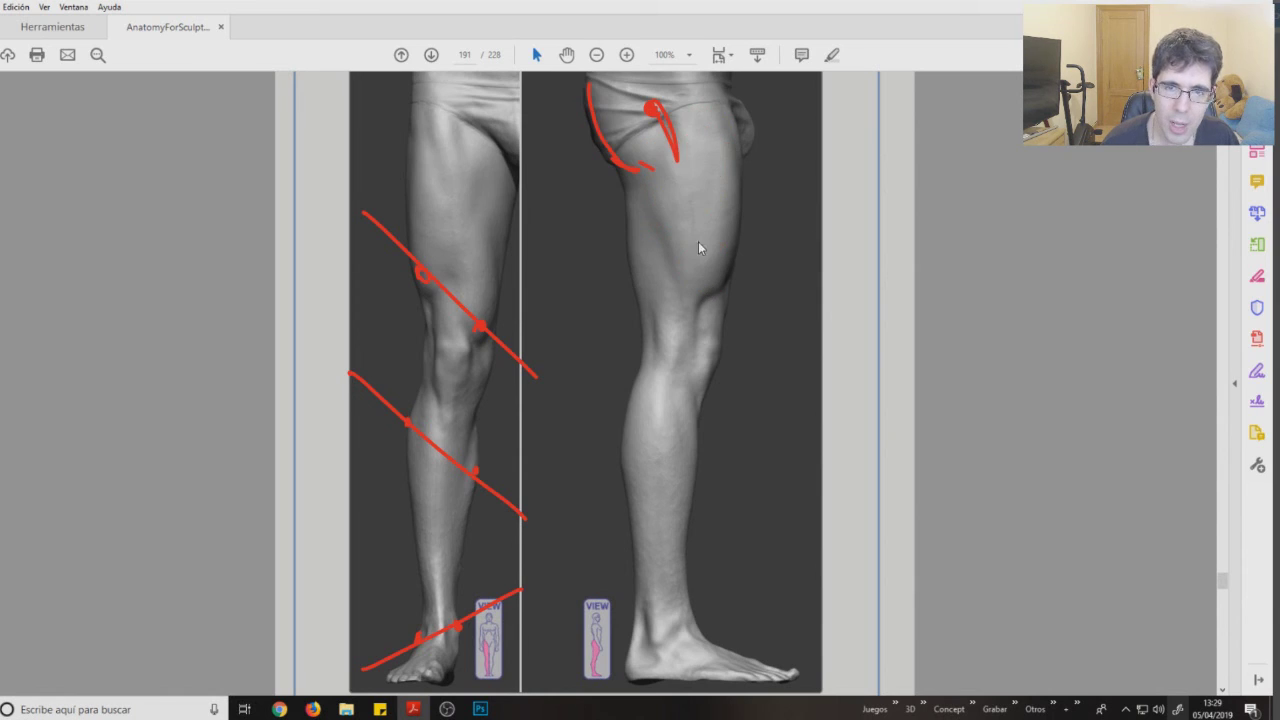
pyautogui.moveTo(663, 150); pyautogui.dragTo(691, 272)
pyautogui.hotkey('ctrl', 'z')
pyautogui.moveTo(670, 148)
pyautogui.mouseDown()
pyautogui.moveTo(684, 277)
pyautogui.moveTo(728, 152)
pyautogui.mouseUp()
pyautogui.hotkey('ctrl', 'z')
pyautogui.hotkey('ctrl', 'z')
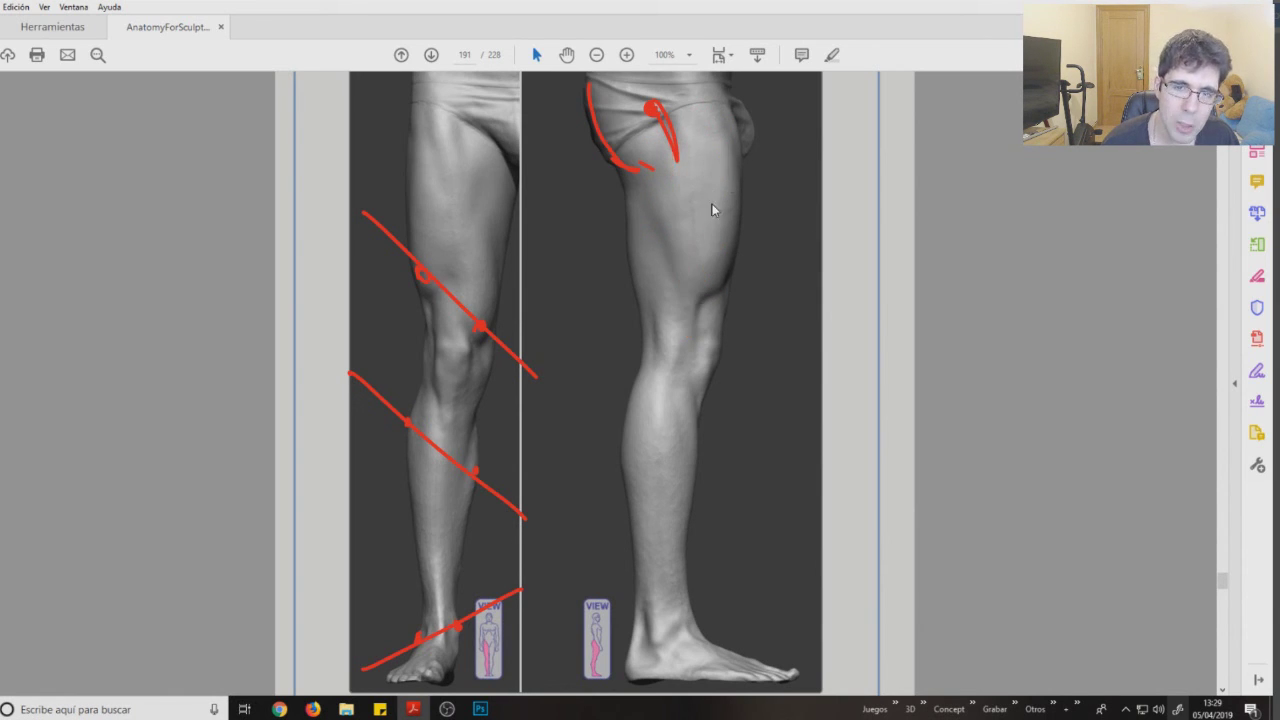
pyautogui.moveTo(718, 133); pyautogui.dragTo(640, 168)
pyautogui.moveTo(735, 175); pyautogui.dragTo(657, 200)
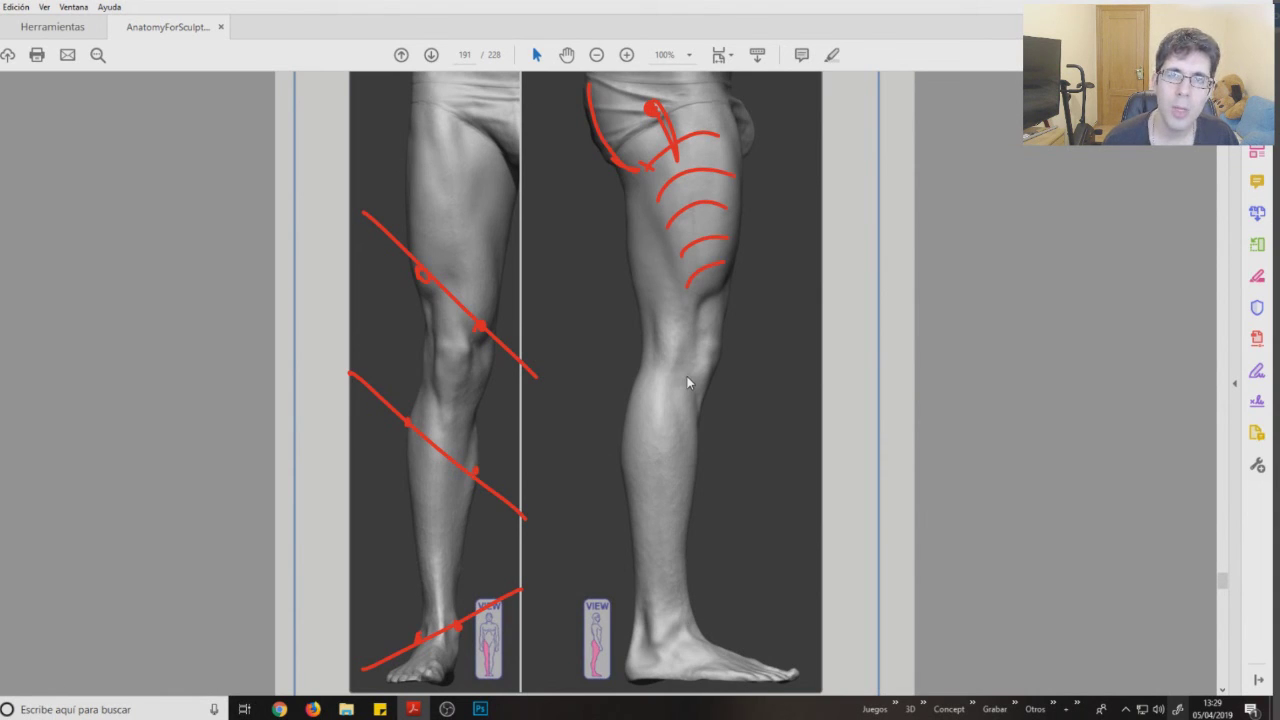
pyautogui.hotkey('ctrl', 'z')
pyautogui.hotkey('ctrl', 'z')
pyautogui.hotkey('ctrl', 'z')
pyautogui.hotkey('ctrl', 'z')
pyautogui.hotkey('ctrl', 'z')
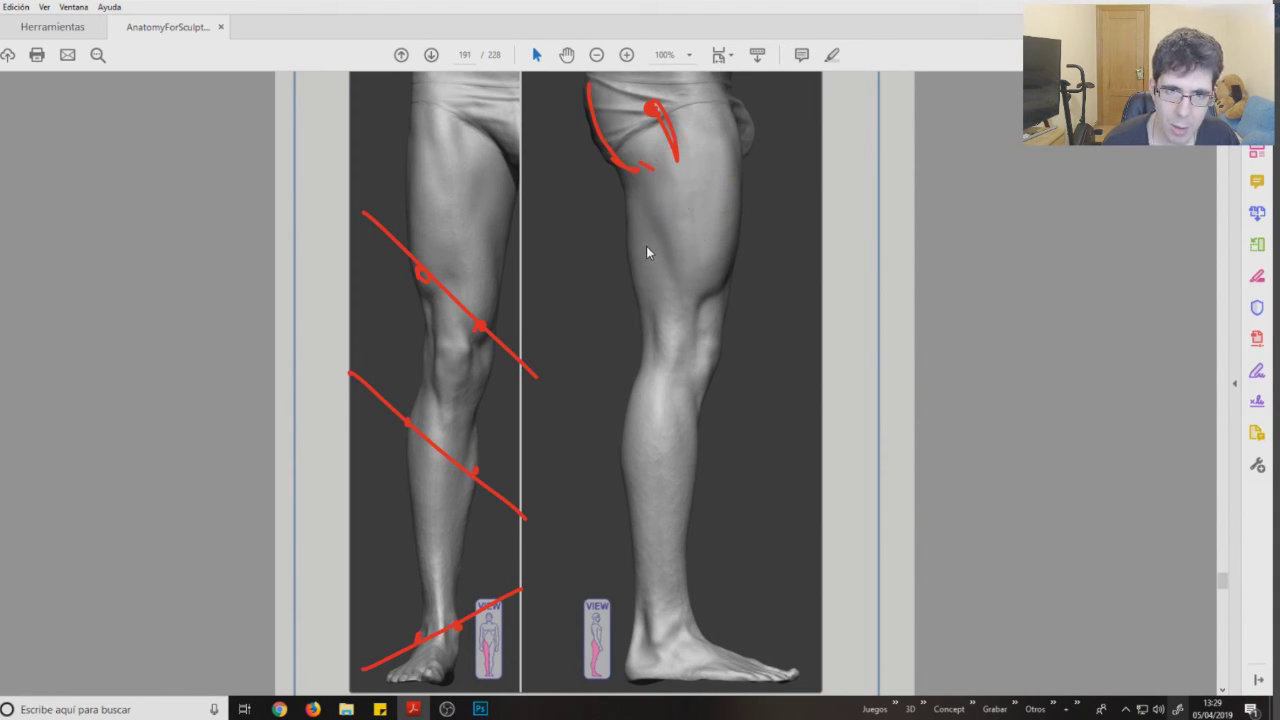
pyautogui.moveTo(630, 172)
pyautogui.mouseDown()
pyautogui.moveTo(635, 288)
pyautogui.moveTo(666, 315)
pyautogui.mouseUp()
pyautogui.moveTo(632, 190)
pyautogui.mouseDown()
pyautogui.moveTo(652, 192)
pyautogui.moveTo(660, 290)
pyautogui.mouseUp()
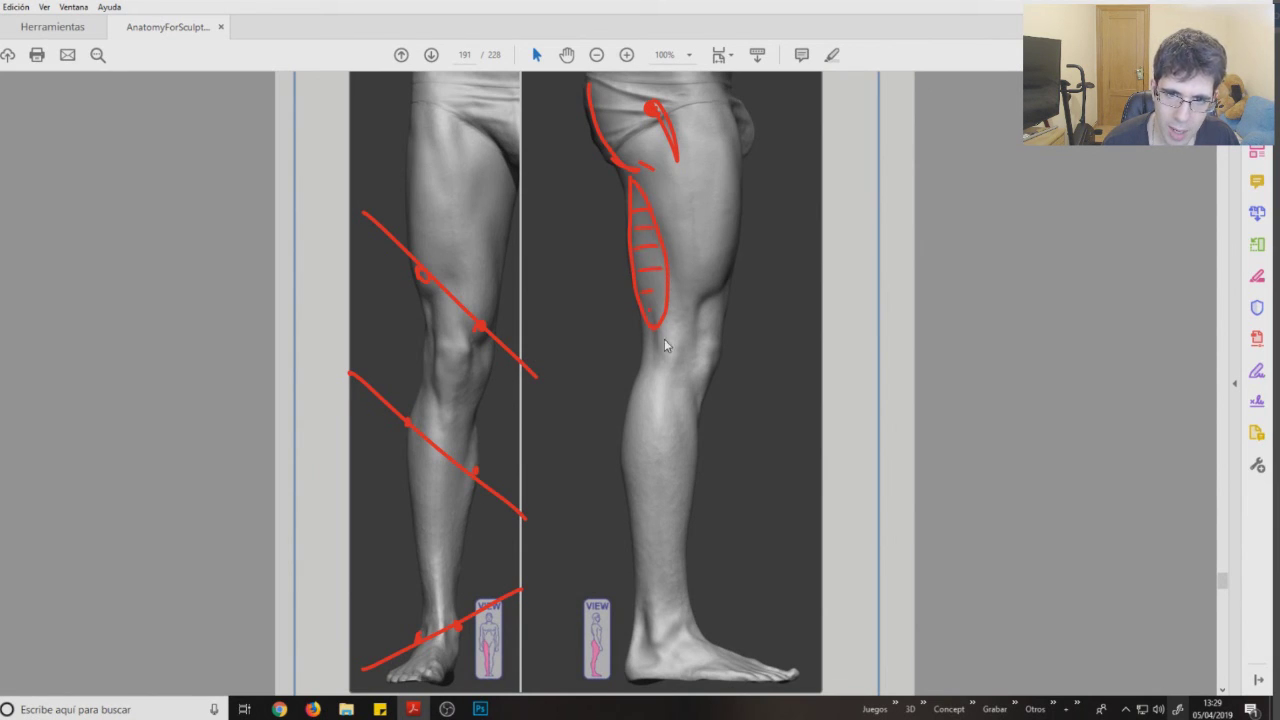
# Circle the Achilles area and draw red lines with diagonal strokes down the front of the calf
pyautogui.moveTo(656, 622)
pyautogui.mouseDown()
pyautogui.moveTo(650, 642)
pyautogui.moveTo(660, 624)
pyautogui.mouseUp()
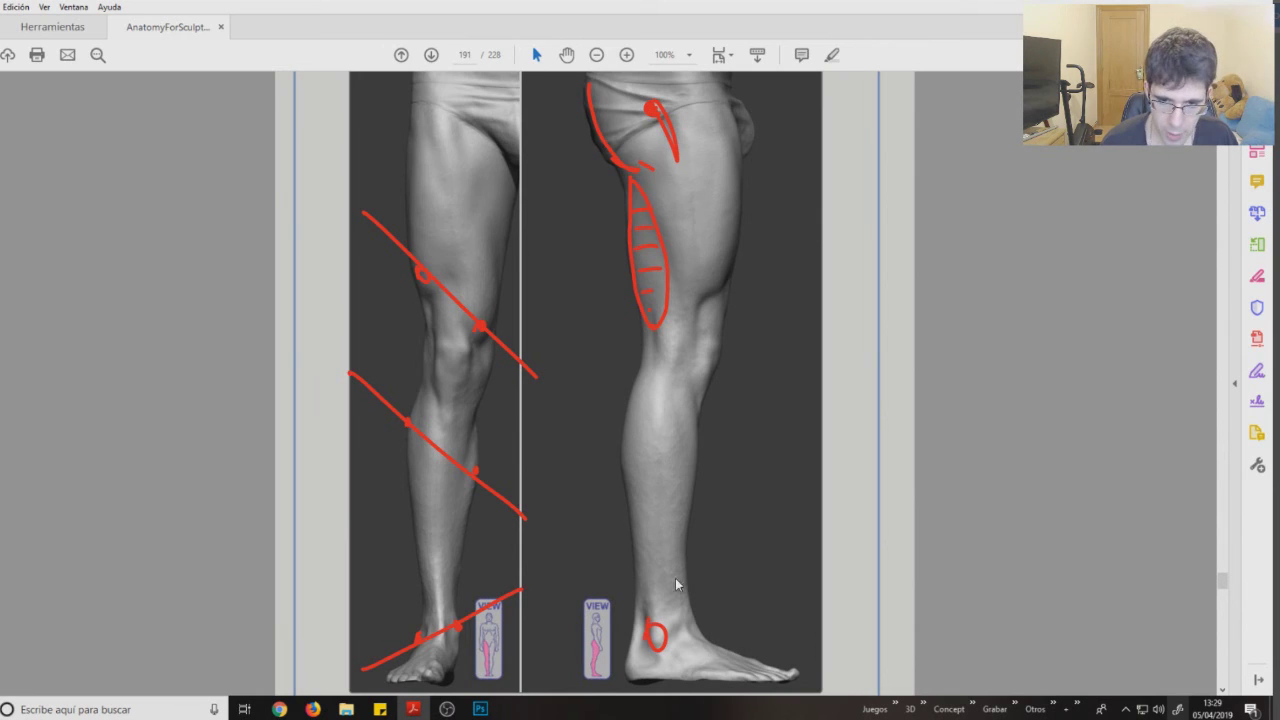
pyautogui.moveTo(686, 383)
pyautogui.mouseDown()
pyautogui.moveTo(694, 457)
pyautogui.moveTo(680, 543)
pyautogui.mouseUp()
pyautogui.hotkey('ctrl', 'z')
pyautogui.moveTo(716, 366); pyautogui.dragTo(683, 546)
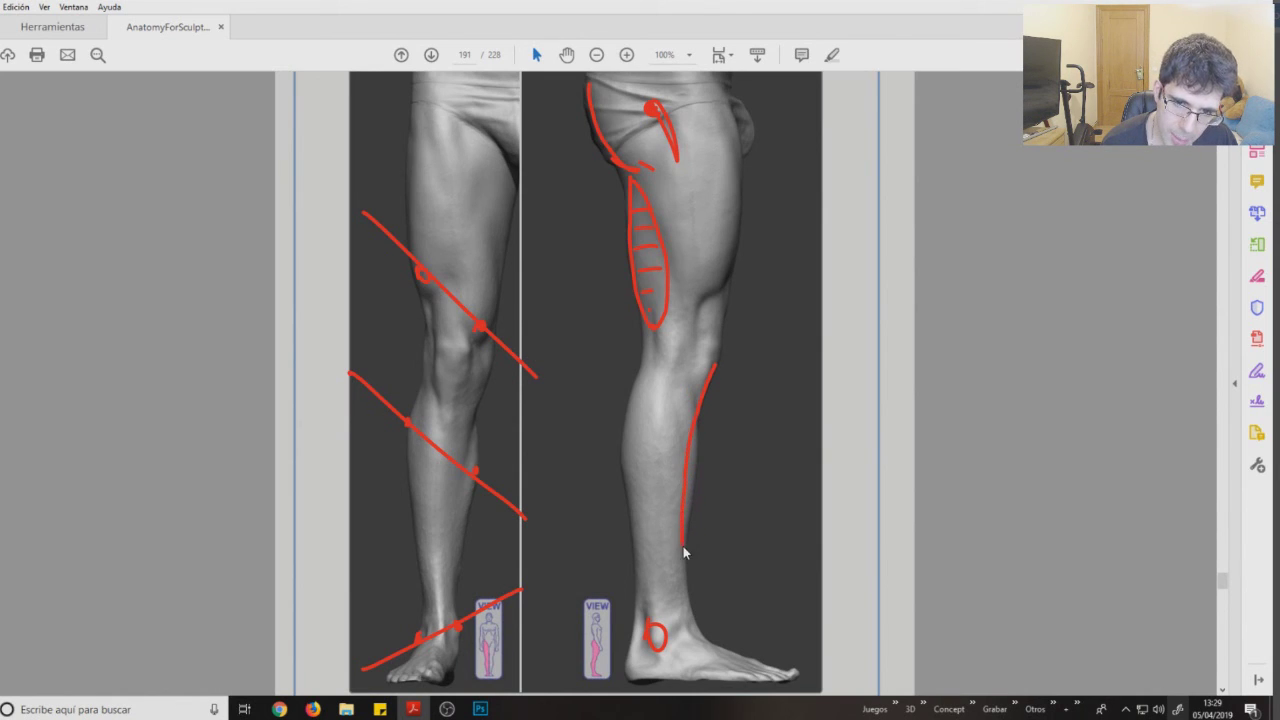
pyautogui.moveTo(683, 546); pyautogui.dragTo(695, 630)
pyautogui.moveTo(691, 402); pyautogui.dragTo(681, 582)
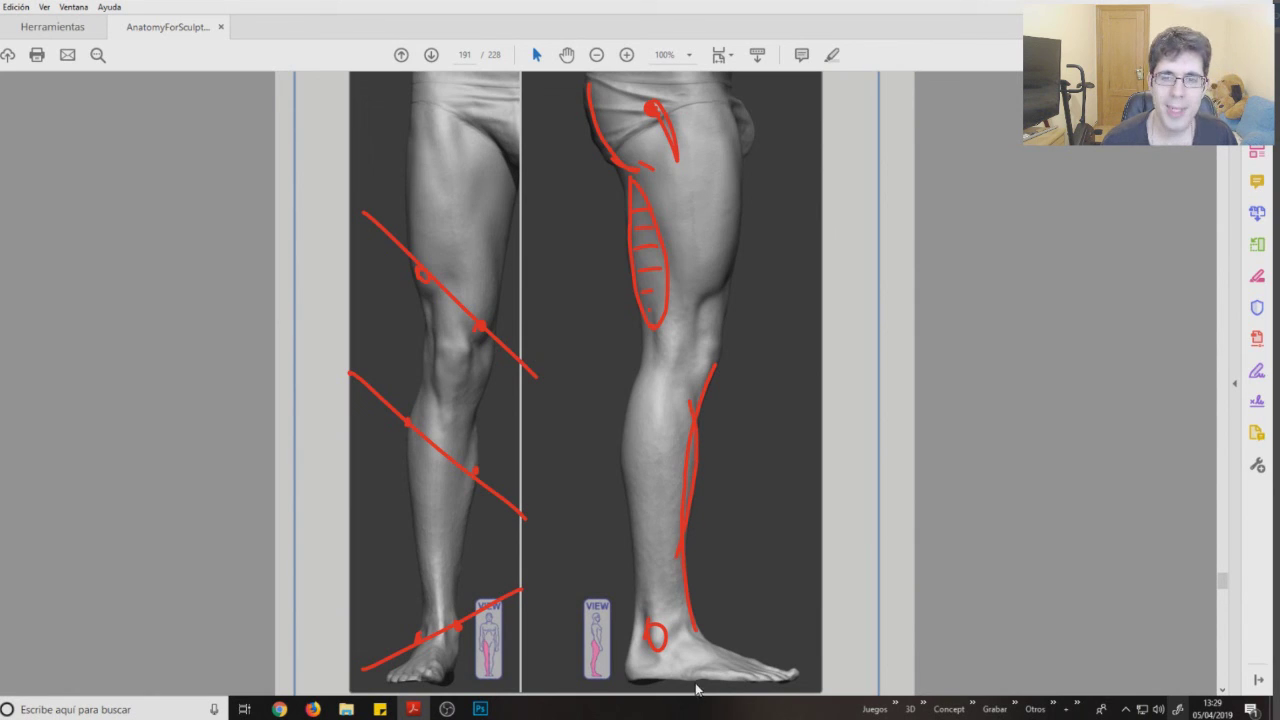
pyautogui.moveTo(736, 408)
pyautogui.mouseDown()
pyautogui.moveTo(697, 444)
pyautogui.moveTo(698, 463)
pyautogui.mouseUp()
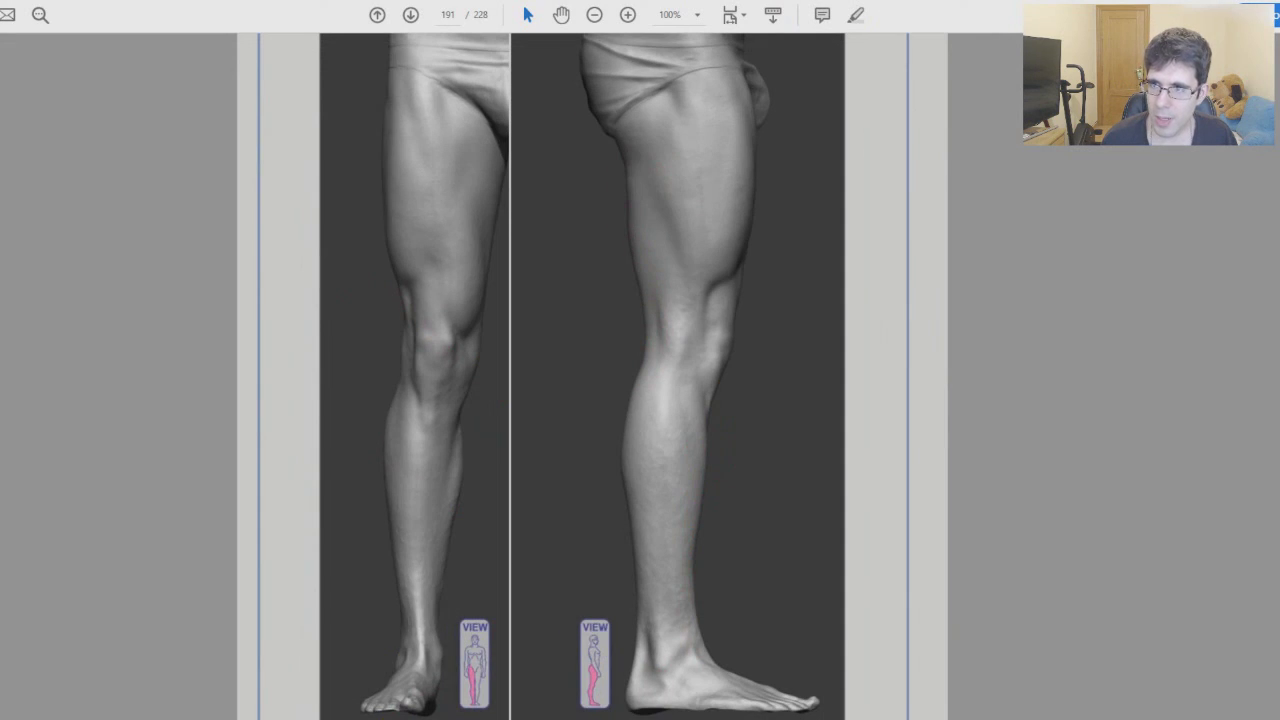
# On page 192, outline the narrow outer-thigh muscle of the left leg and hatch it
pyautogui.scroll(-2, 883, 251)
pyautogui.scroll(-4, 883, 230)
pyautogui.scroll(-5, 885, 210)
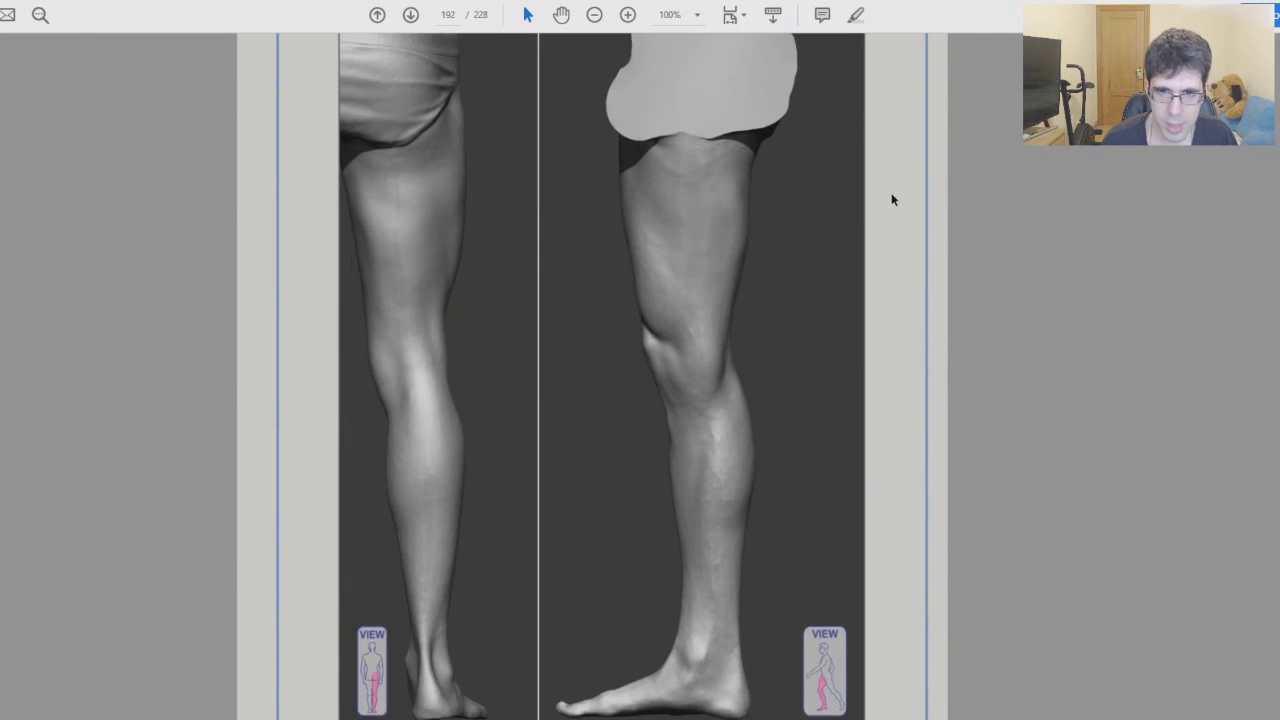
pyautogui.scroll(-1, 892, 195)
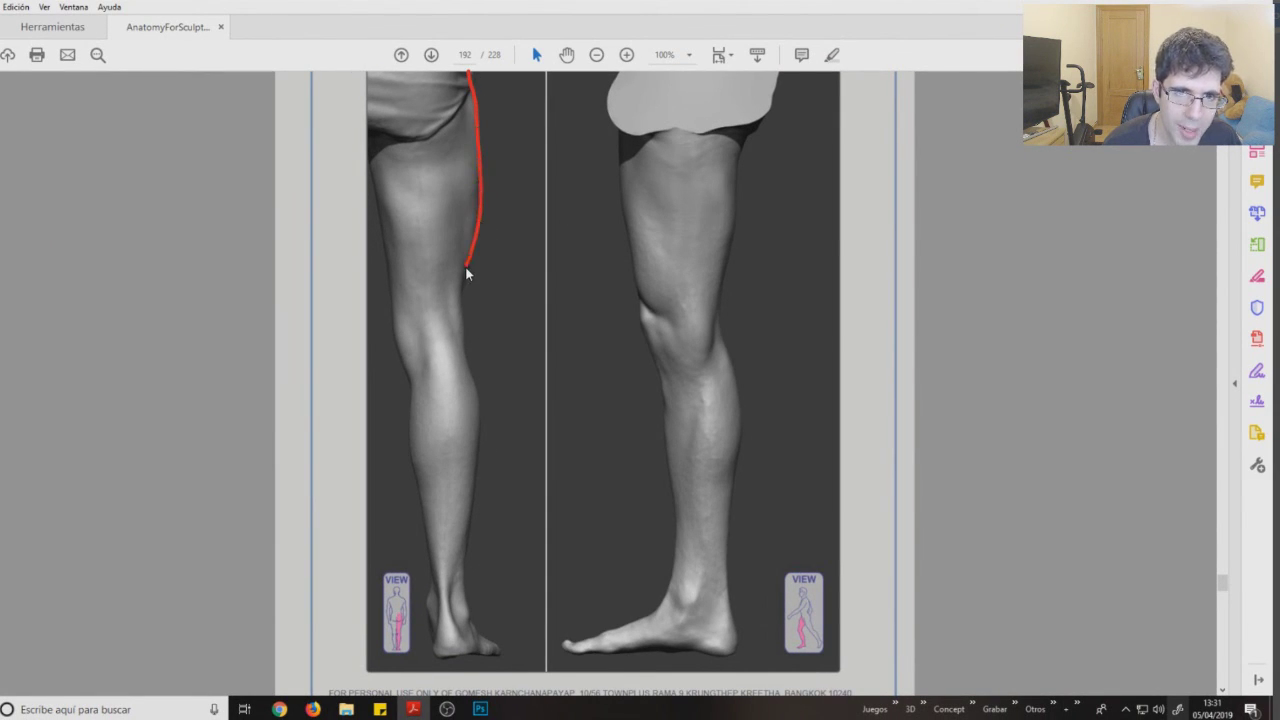
pyautogui.moveTo(465, 55); pyautogui.dragTo(480, 200)
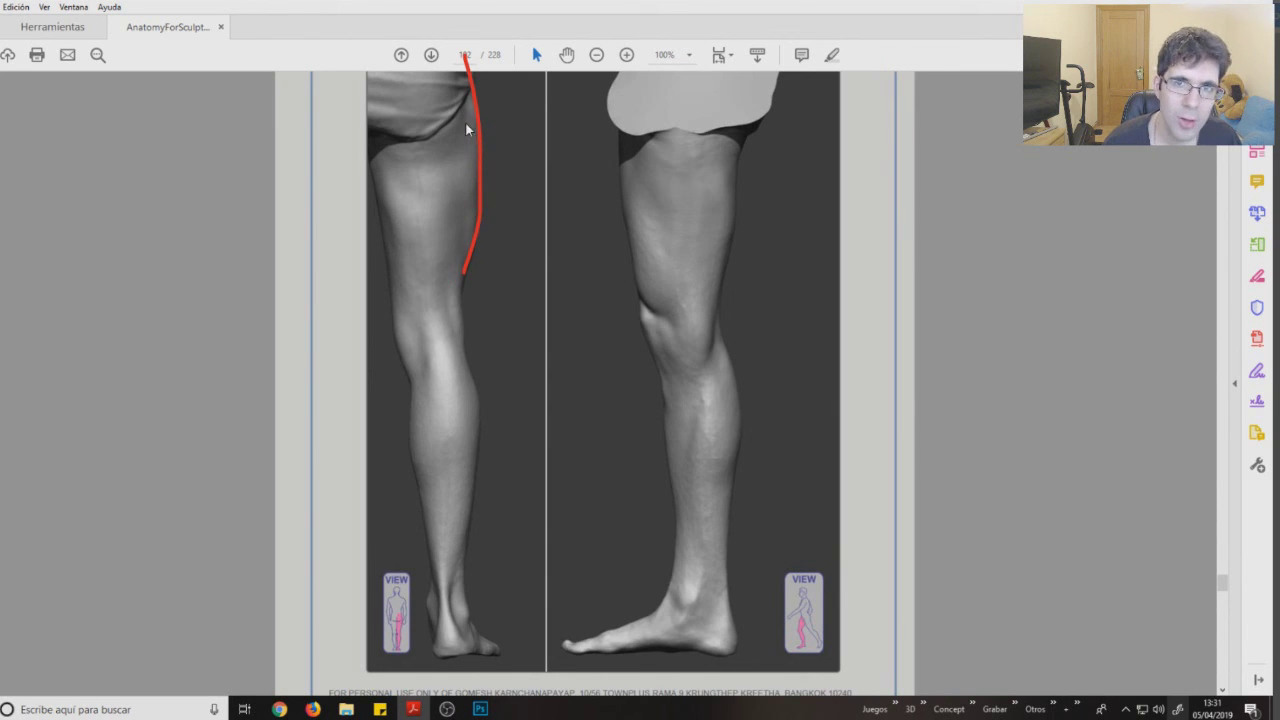
pyautogui.moveTo(463, 62); pyautogui.dragTo(464, 114)
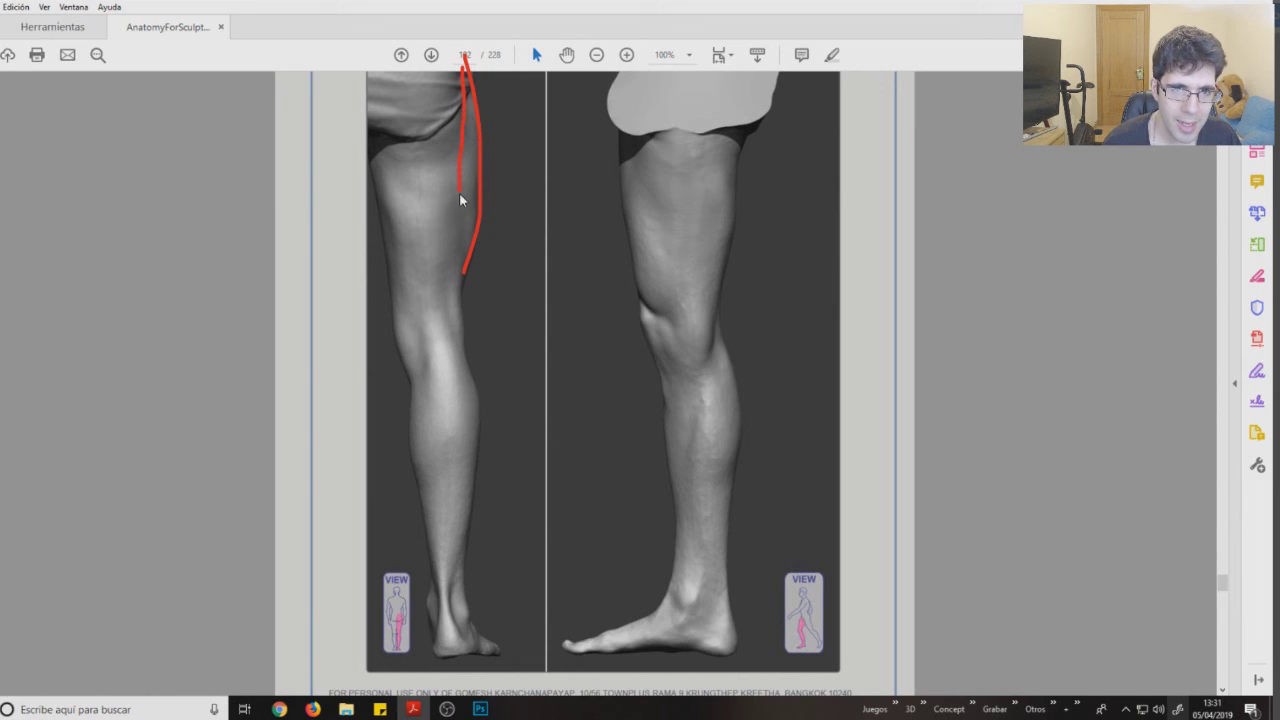
pyautogui.moveTo(472, 90); pyautogui.dragTo(467, 258)
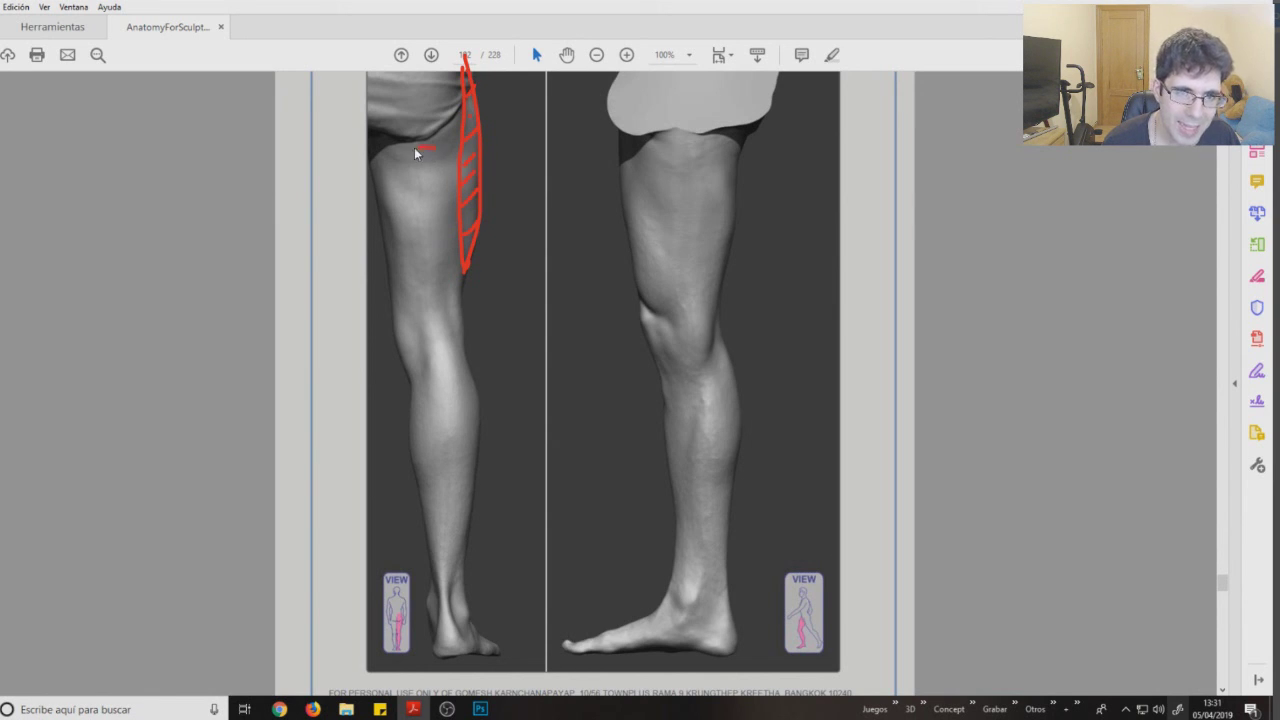
# Outline the larger front thigh muscle and loop around the knee and upper calf
pyautogui.moveTo(391, 213)
pyautogui.mouseDown()
pyautogui.moveTo(395, 296)
pyautogui.moveTo(458, 276)
pyautogui.mouseUp()
pyautogui.moveTo(435, 136); pyautogui.dragTo(432, 158)
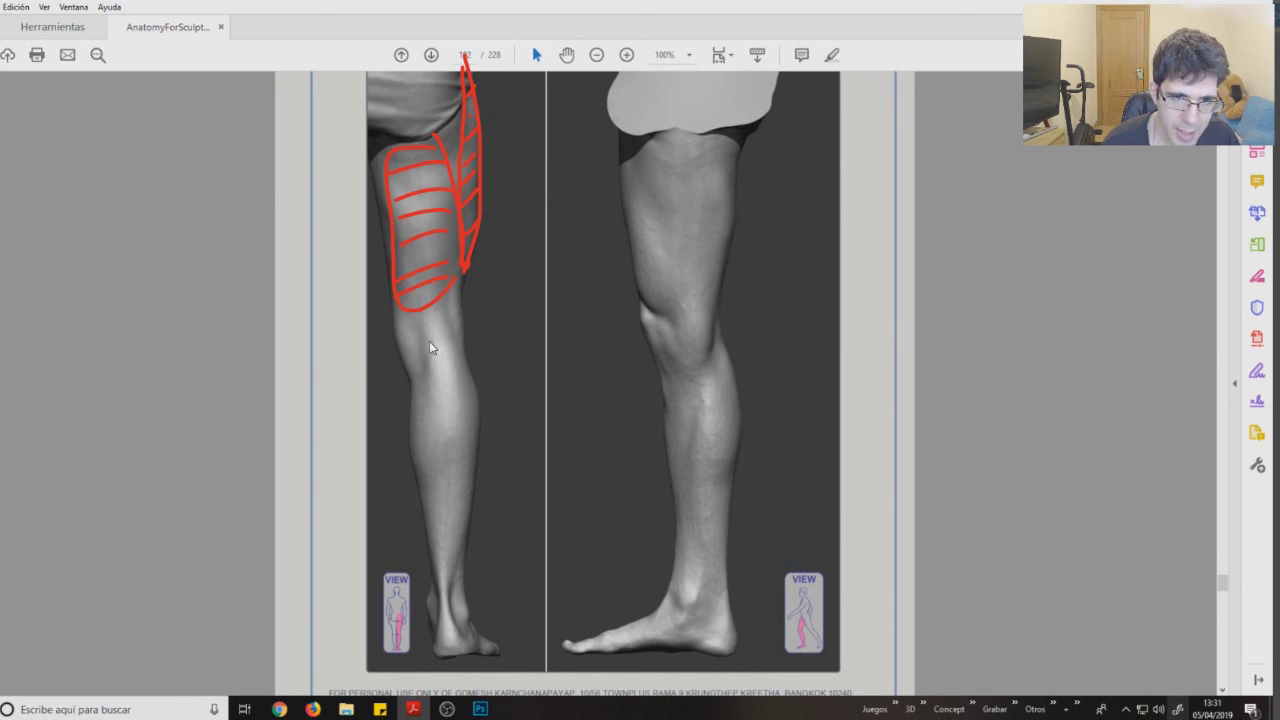
pyautogui.moveTo(446, 305)
pyautogui.mouseDown()
pyautogui.moveTo(460, 360)
pyautogui.moveTo(408, 437)
pyautogui.mouseUp()
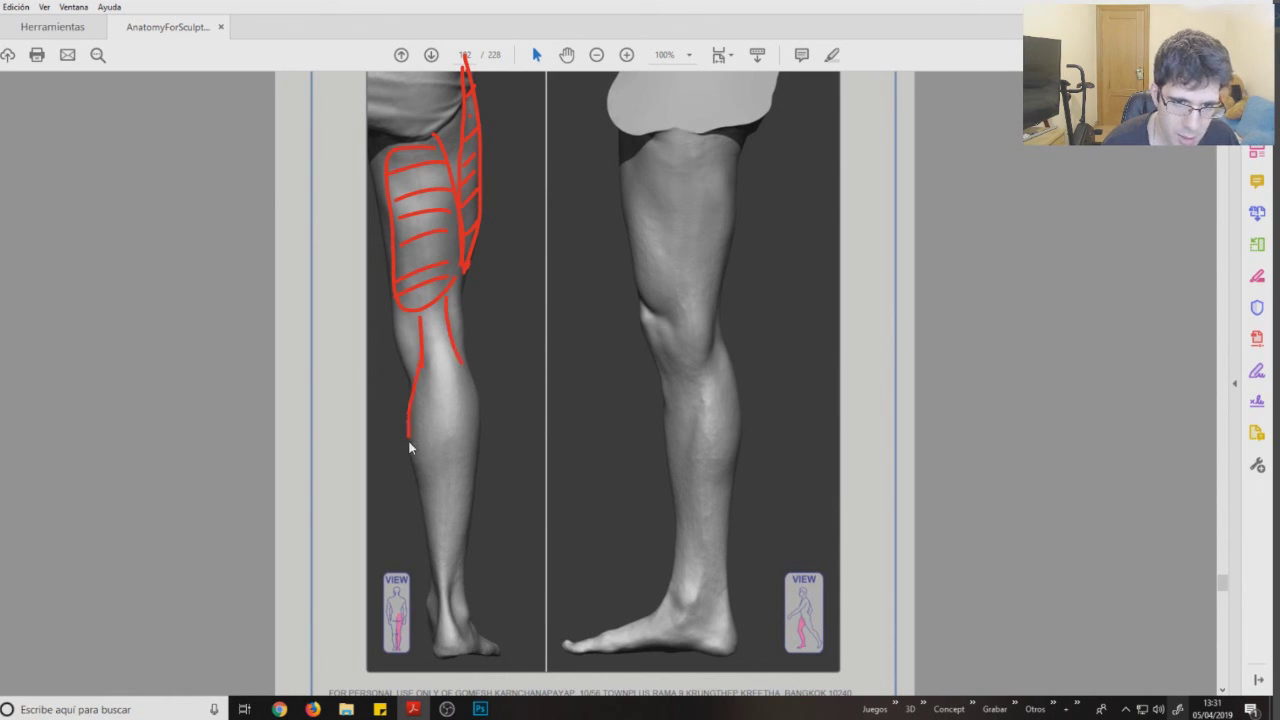
pyautogui.moveTo(461, 357); pyautogui.dragTo(468, 436)
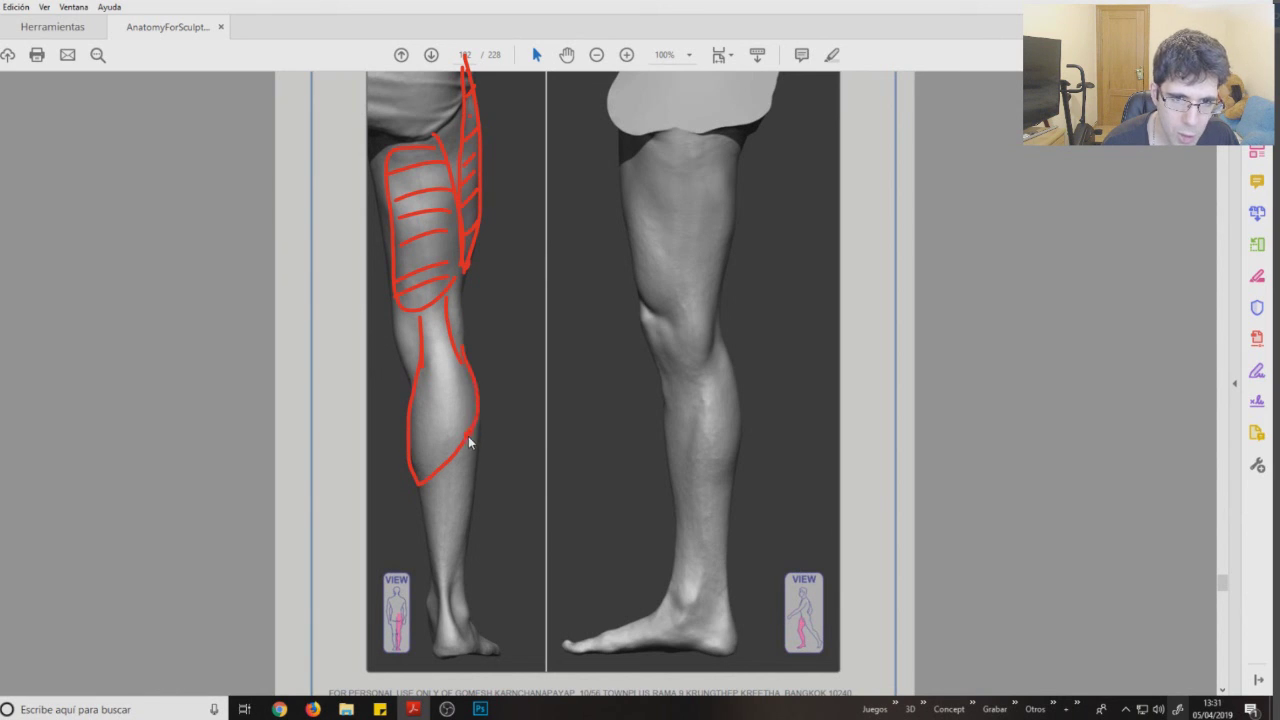
# Draw red diagonal axis lines with dots across the left leg's calf and ankle, plus a vertical ankle line
pyautogui.moveTo(371, 505); pyautogui.dragTo(518, 352)
pyautogui.click(476, 391)
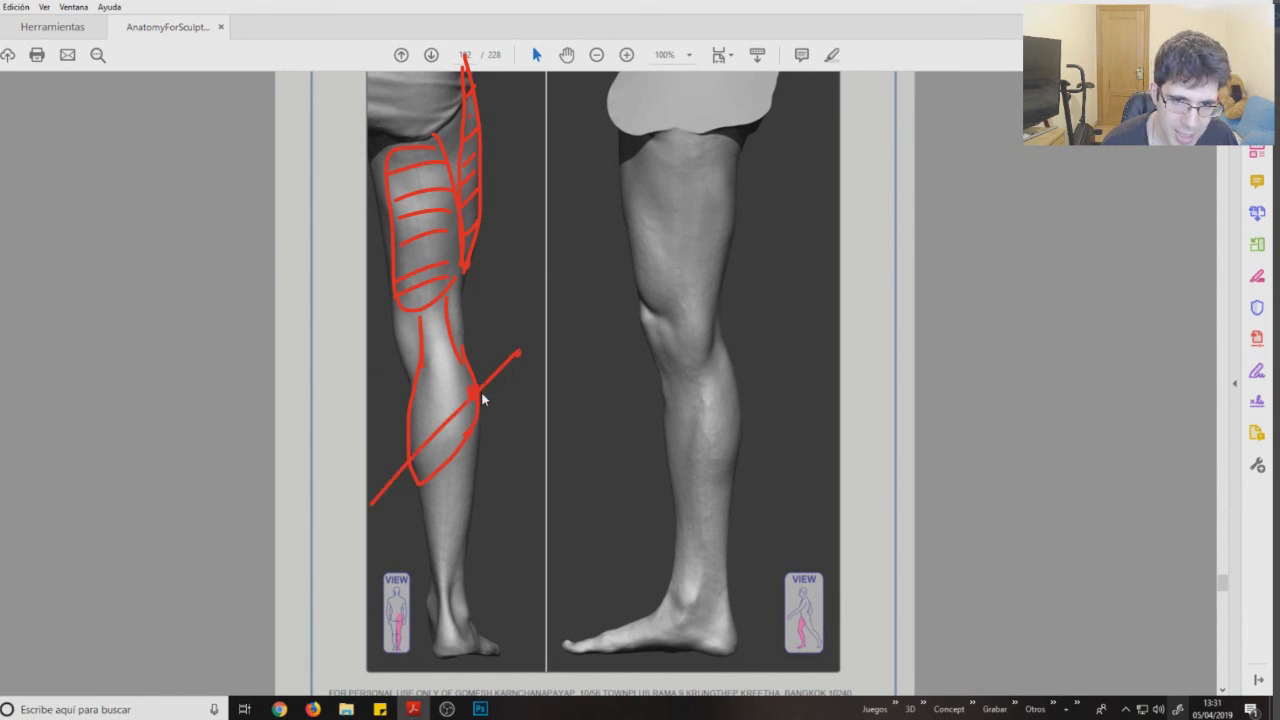
pyautogui.click(405, 466)
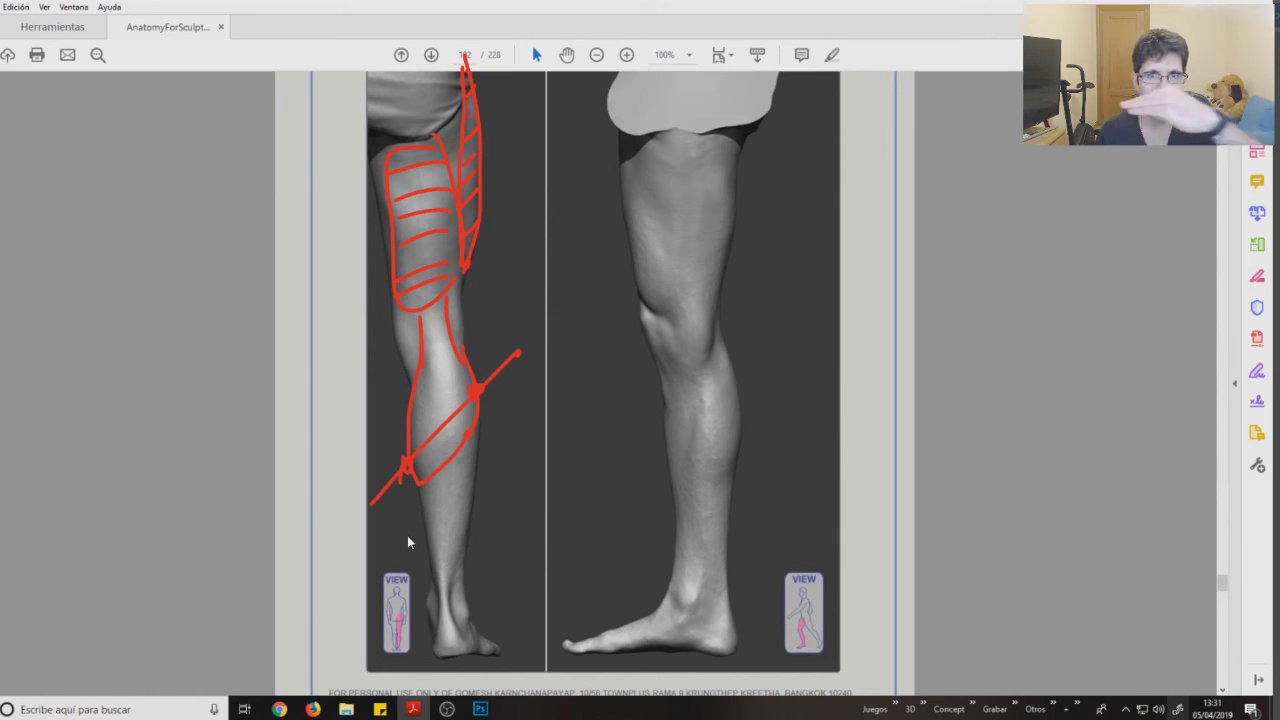
pyautogui.click(470, 608)
pyautogui.click(431, 602)
pyautogui.moveTo(359, 562); pyautogui.dragTo(524, 650)
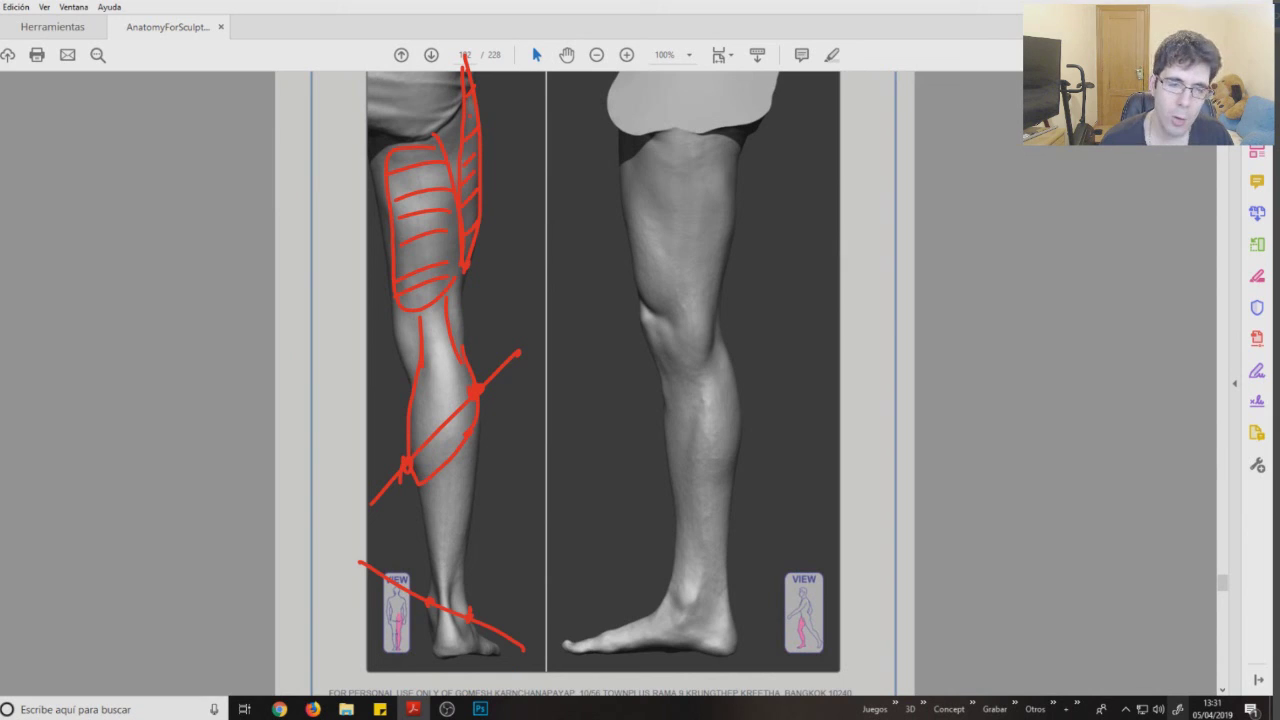
pyautogui.moveTo(437, 568)
pyautogui.mouseDown()
pyautogui.moveTo(438, 638)
pyautogui.moveTo(447, 628)
pyautogui.mouseUp()
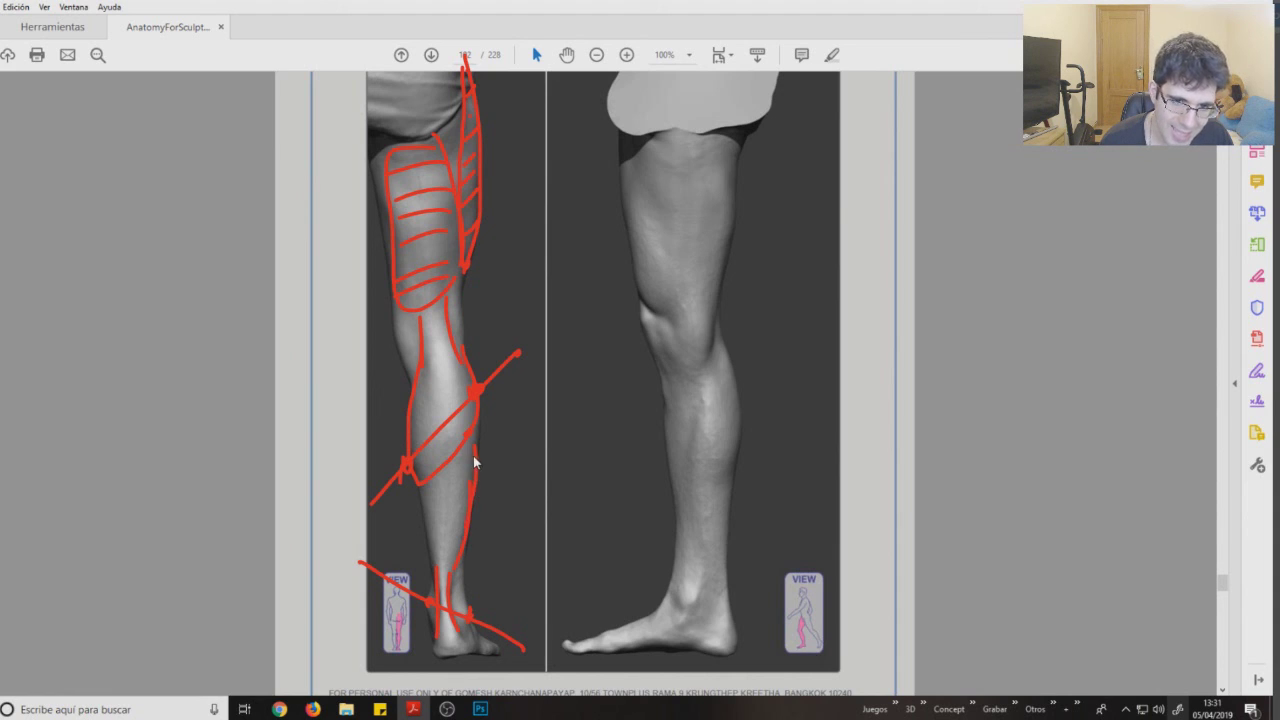
# Outline the inner and outer sides of the lower calf; a short right-leg calf mark is undone
pyautogui.moveTo(420, 486); pyautogui.dragTo(440, 550)
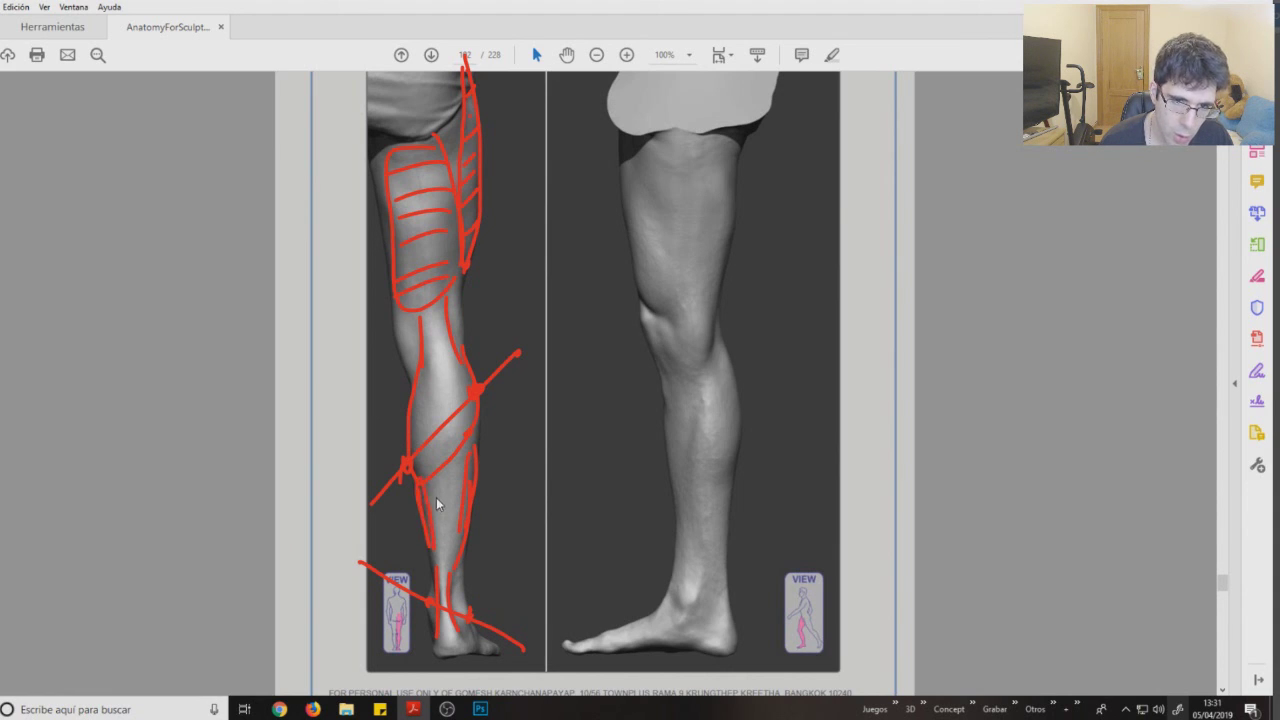
pyautogui.moveTo(471, 450); pyautogui.dragTo(470, 541)
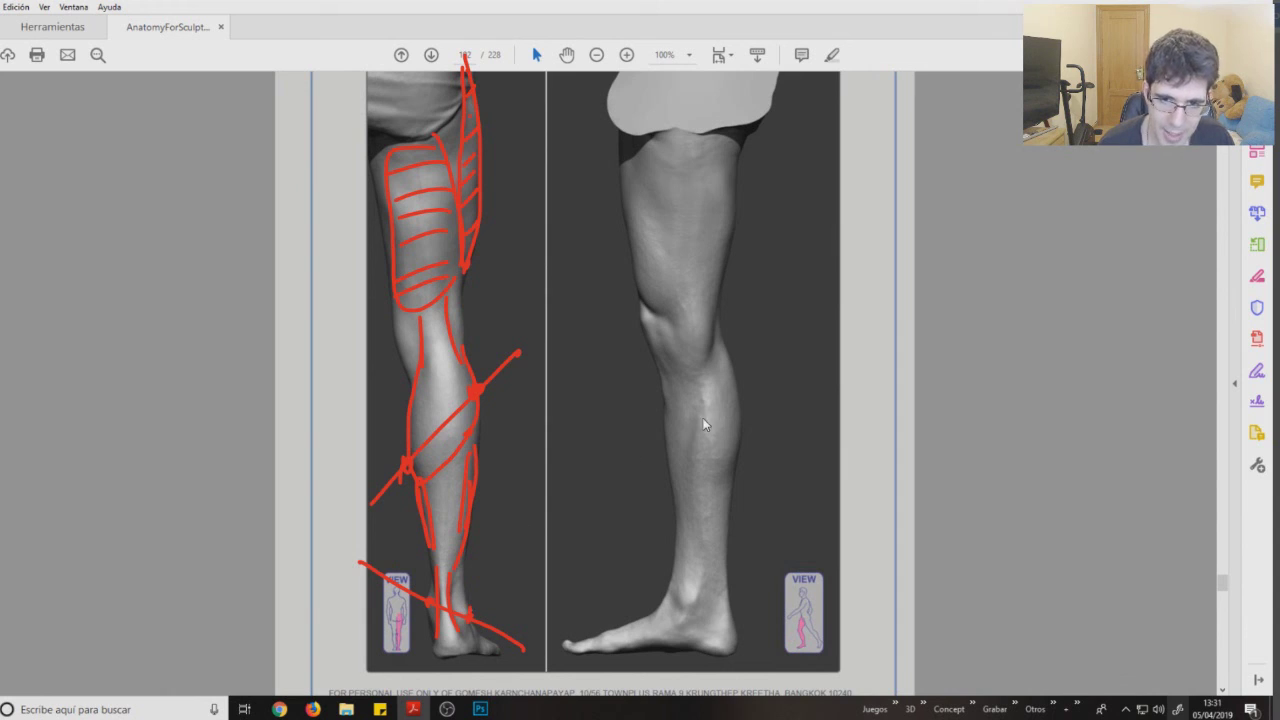
pyautogui.moveTo(694, 422); pyautogui.dragTo(689, 497)
pyautogui.hotkey('ctrl', 'z')
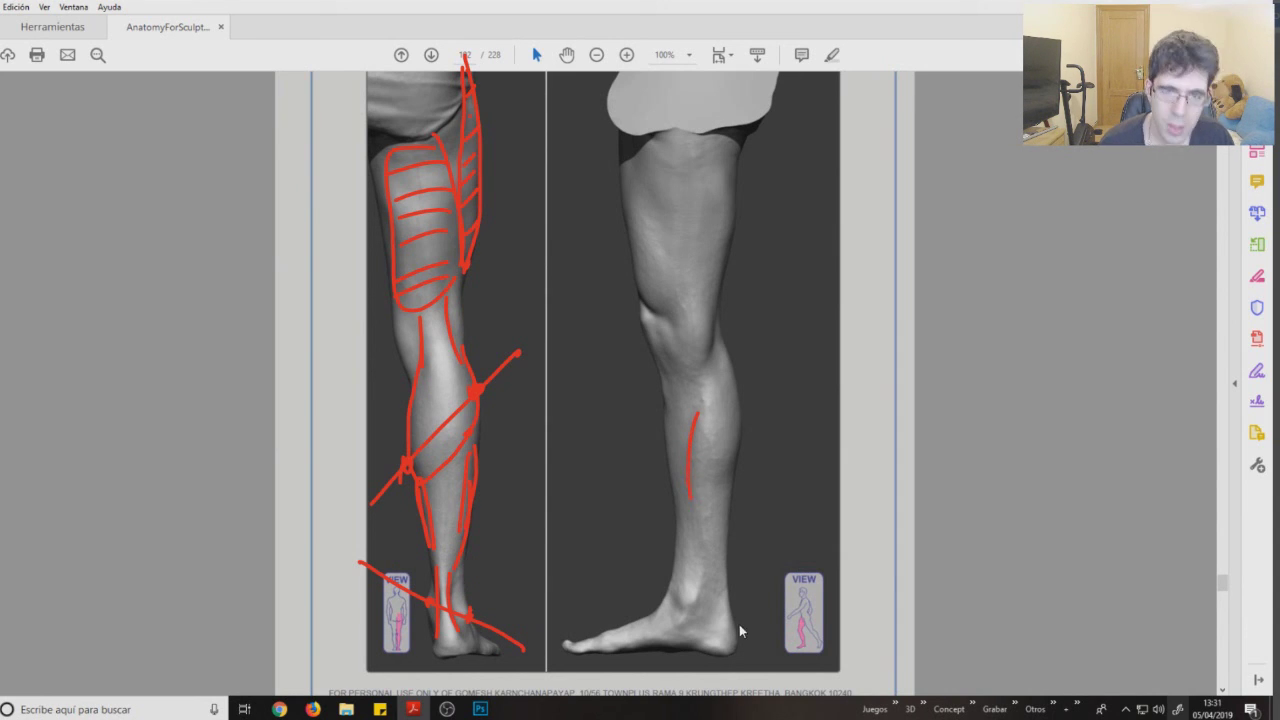